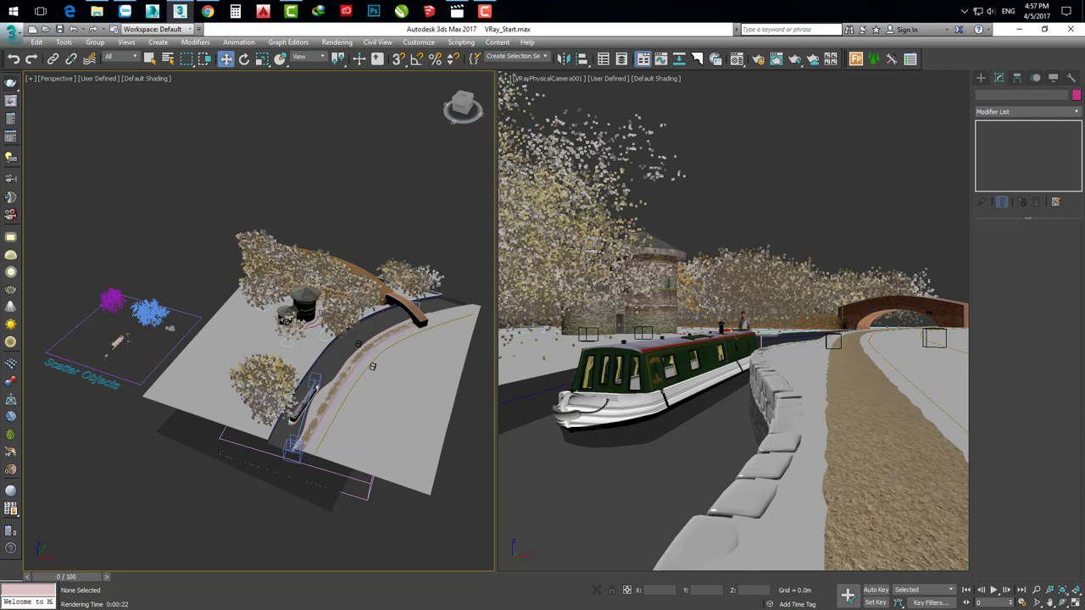
# Step: Pan and zoom the Perspective view in on the canal bend and towpath
pyautogui.moveTo(314, 347); pyautogui.dragTo(343, 343, button='middle')
pyautogui.scroll(3, 310, 344)
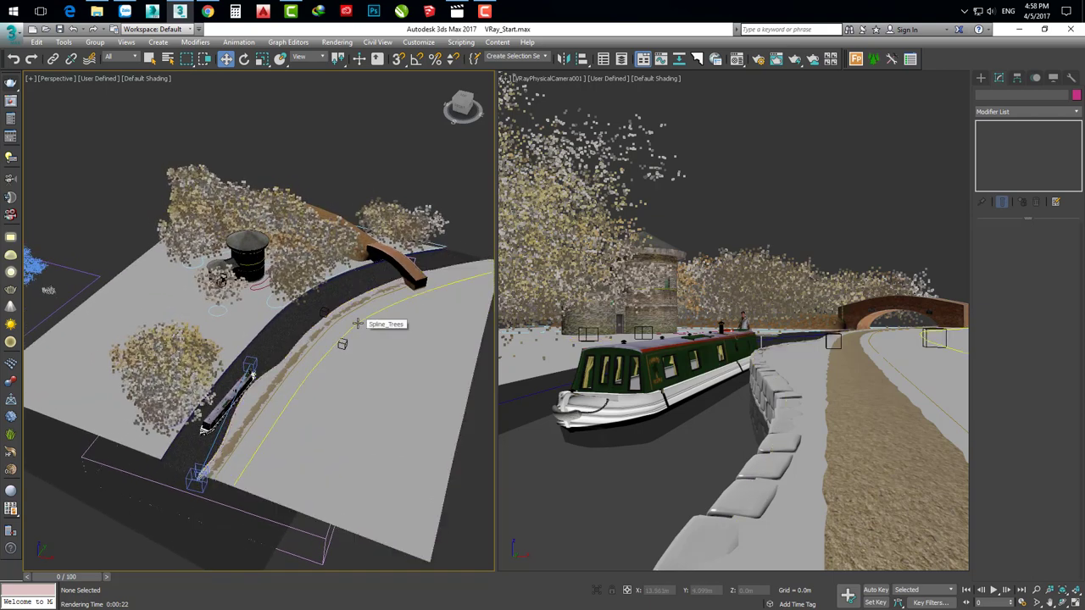
# Step: Select Forest001 and show its areas Spline_Trees_3, Spline_Trees_2 and Spline_Trees_1
pyautogui.click(188, 168)
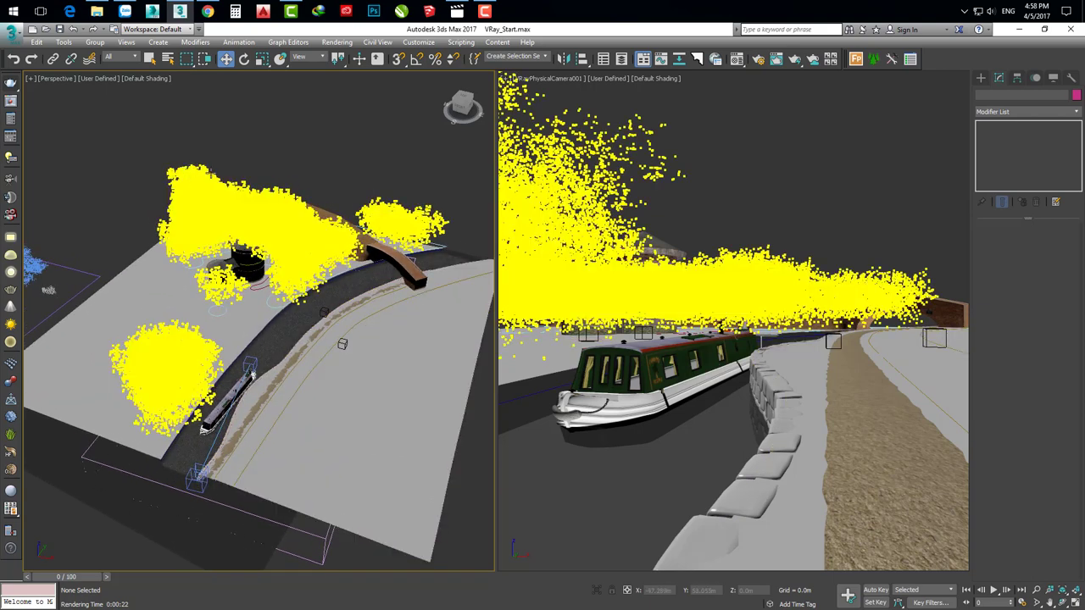
pyautogui.click(441, 351)
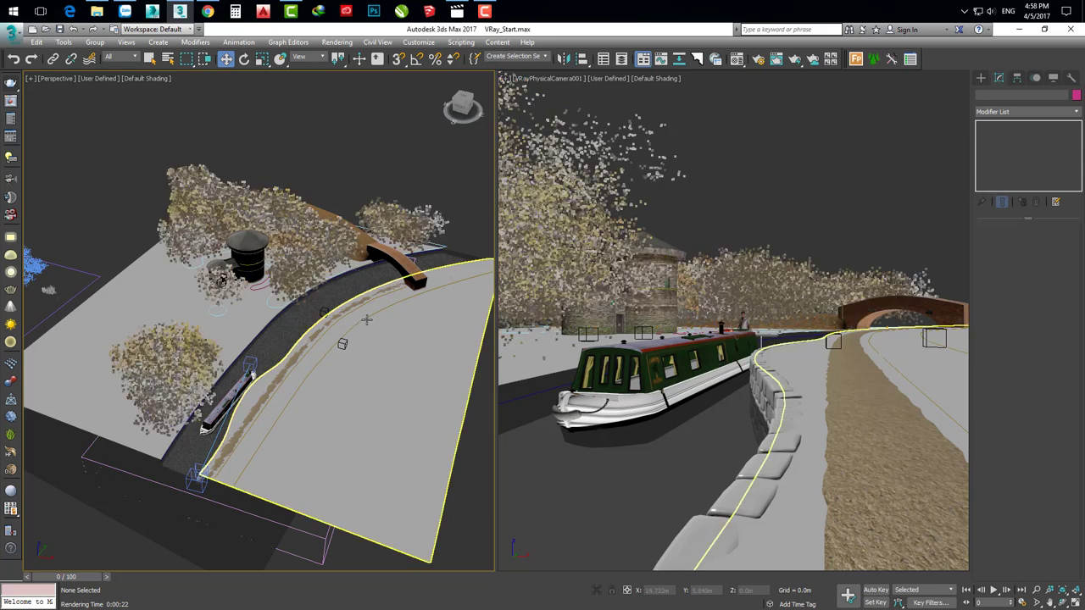
pyautogui.click(315, 362)
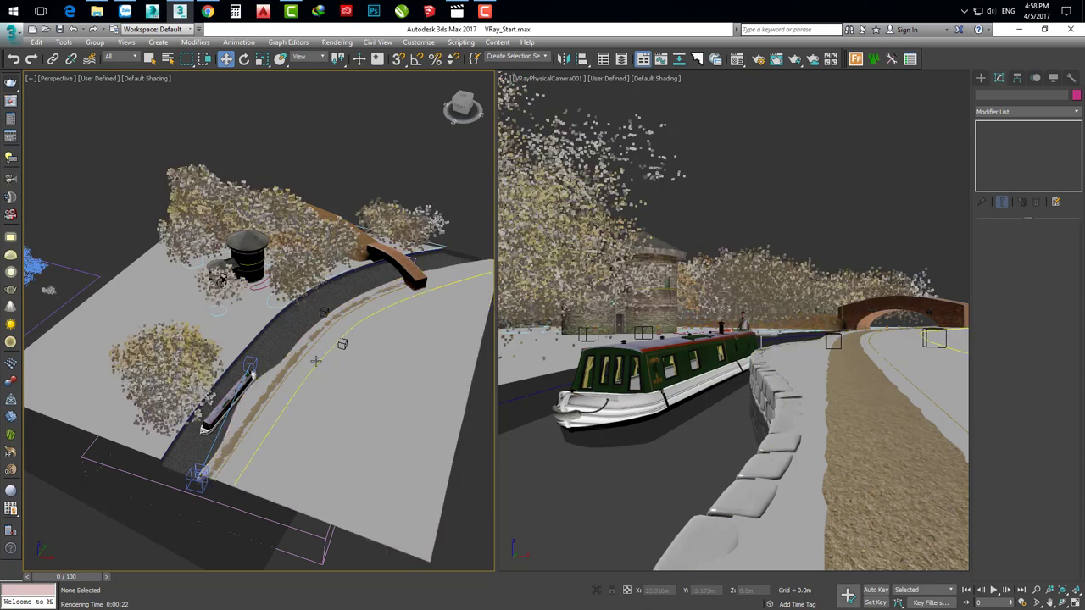
pyautogui.click(316, 361)
pyautogui.keyDown('alt'); pyautogui.moveTo(340, 332); pyautogui.dragTo(334, 356, button='middle'); pyautogui.keyUp('alt')
pyautogui.click(272, 255)
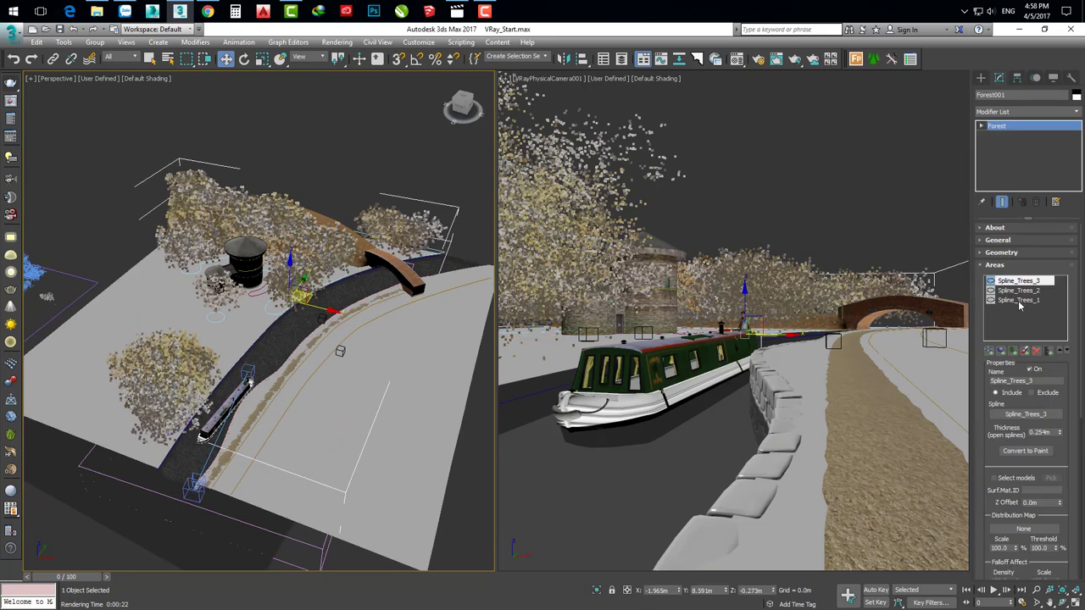
pyautogui.click(993, 351)
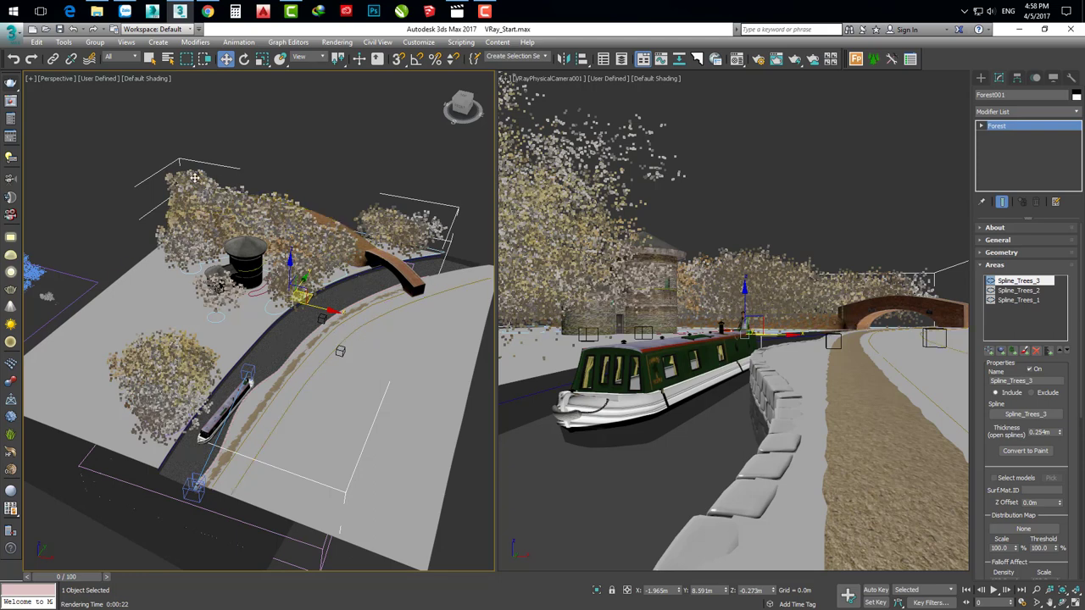
# Step: Clone Forest001 with Edit > Clone as an independent Copy named Forest003
pyautogui.click(37, 42)
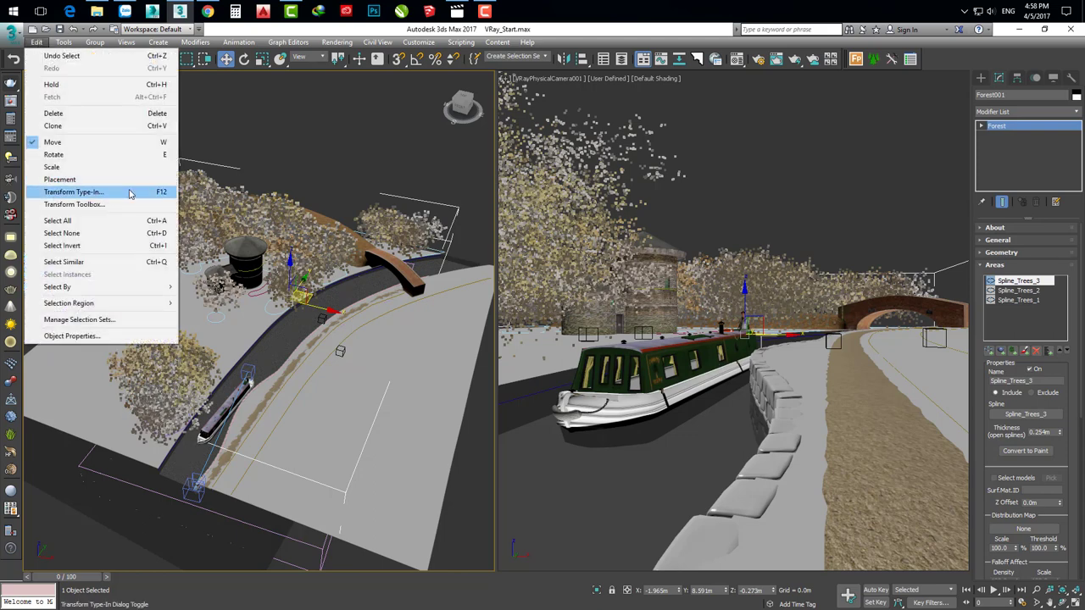
pyautogui.click(155, 127)
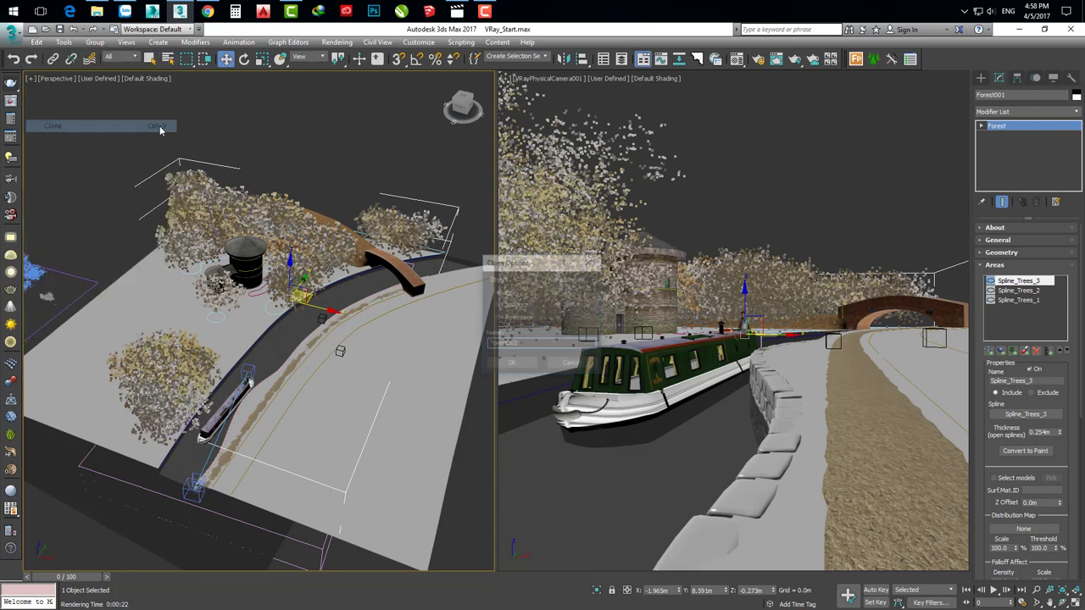
pyautogui.moveTo(531, 266); pyautogui.dragTo(496, 256)
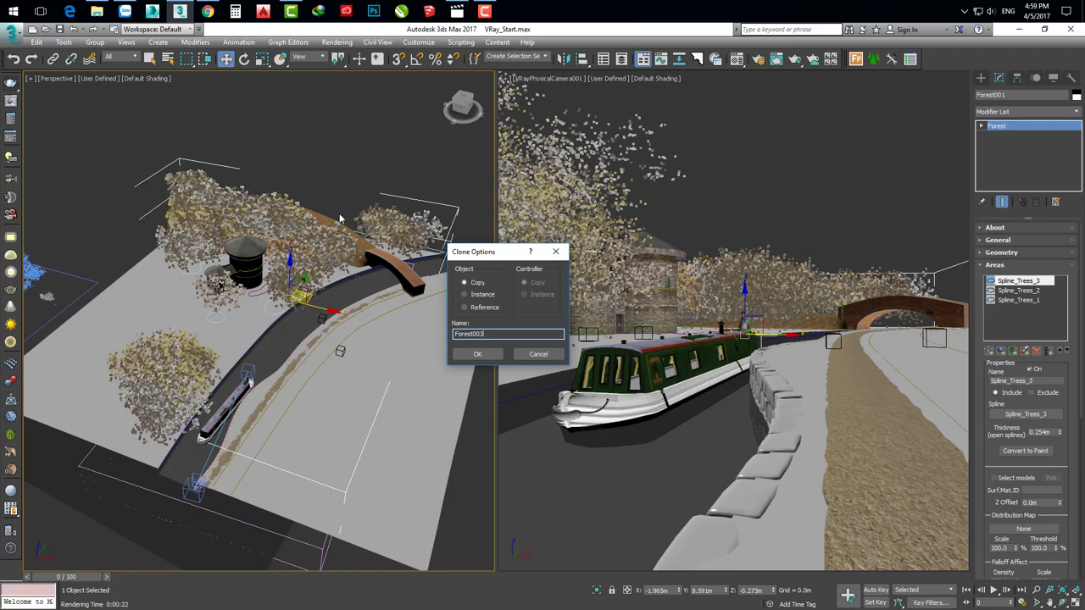
pyautogui.click(479, 355)
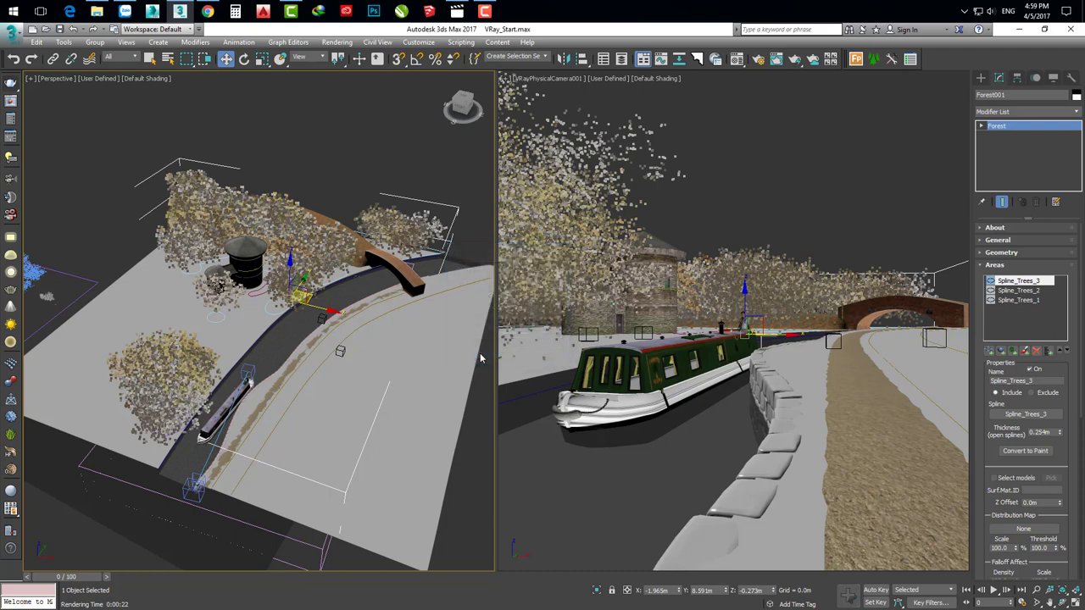
# Step: Select the Forest003 copy and bring its Areas rollout into view
pyautogui.click(395, 301)
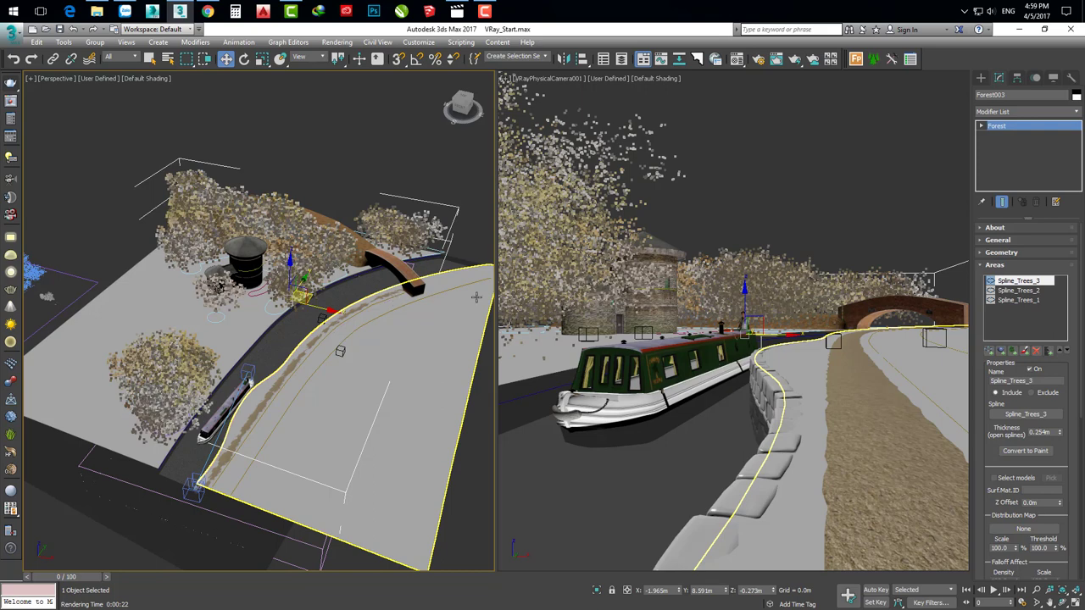
pyautogui.click(1003, 267)
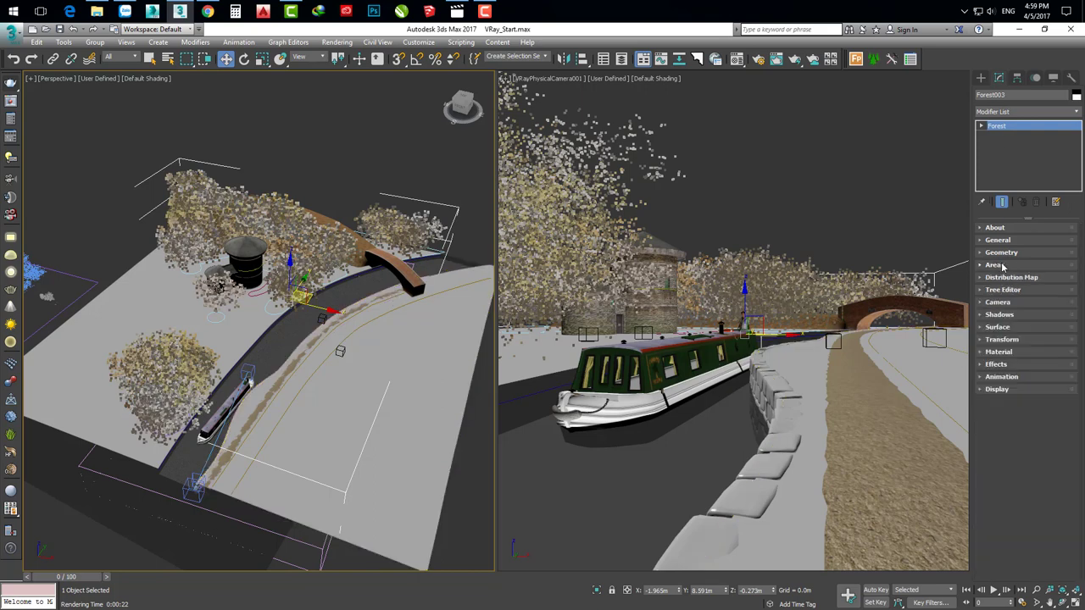
pyautogui.click(1003, 268)
pyautogui.scroll(-3, 984, 271)
pyautogui.moveTo(982, 273); pyautogui.dragTo(985, 386)
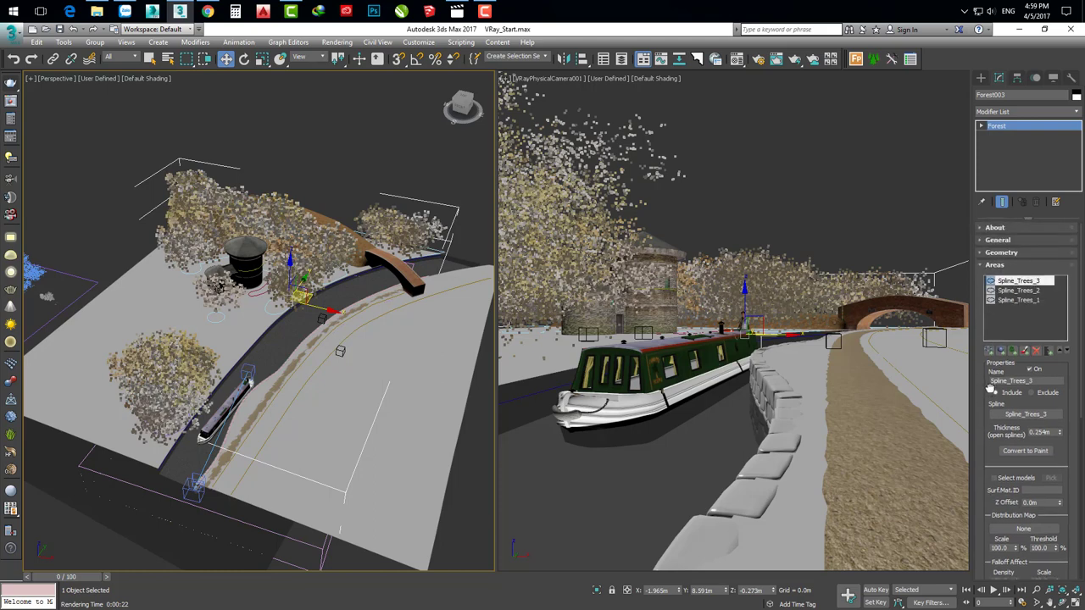
# Step: Delete Spline_Trees_3, _2 and _1, then add one empty 'New spline' area
pyautogui.click(1036, 351)
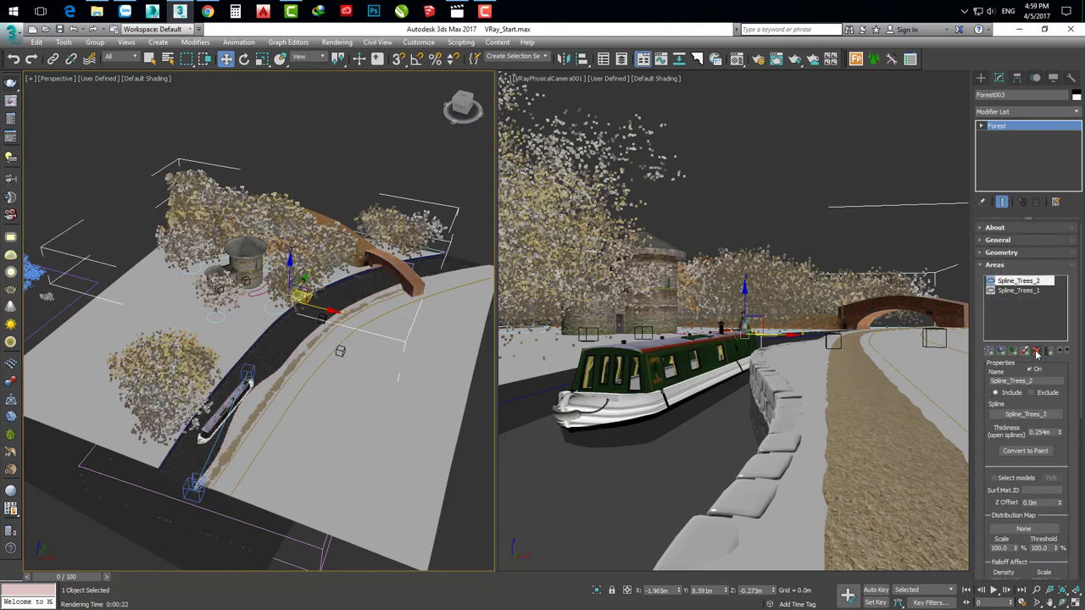
pyautogui.click(1035, 351)
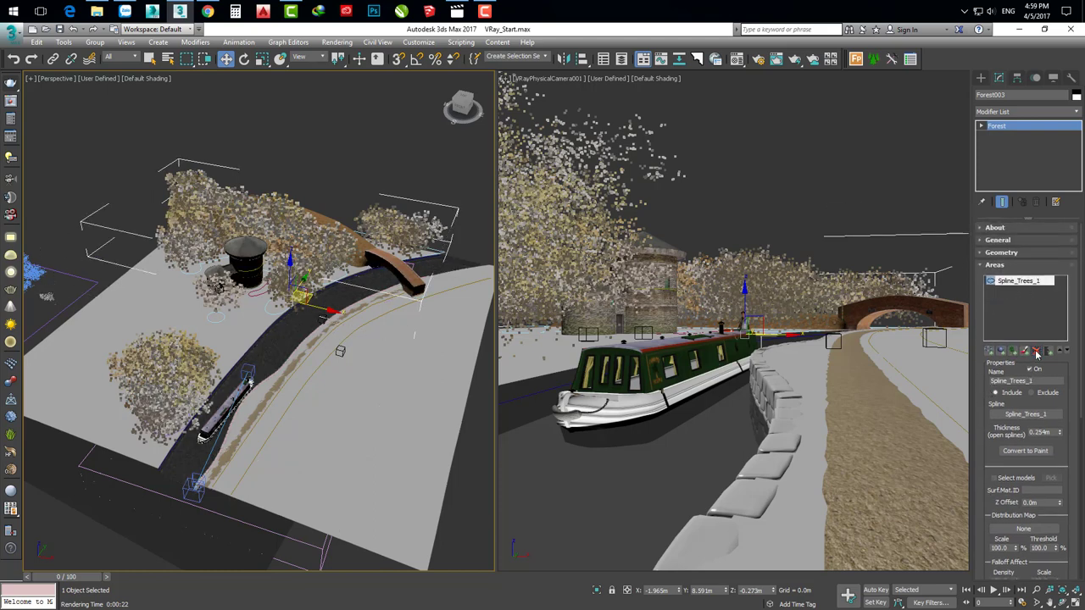
pyautogui.click(1036, 351)
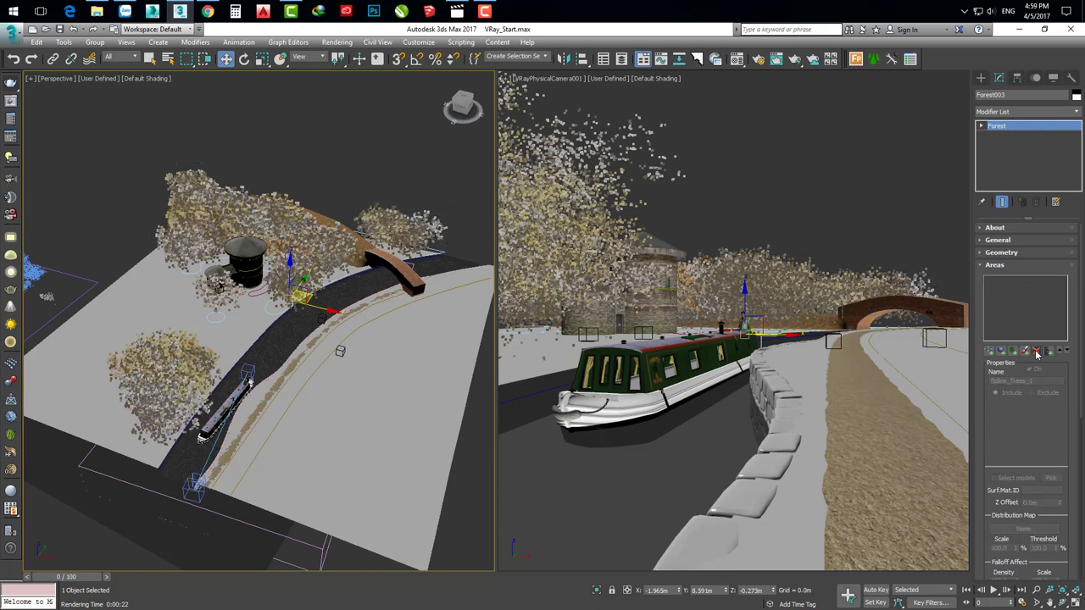
pyautogui.click(988, 352)
pyautogui.keyDown('alt'); pyautogui.moveTo(406, 316); pyautogui.dragTo(381, 325, button='middle'); pyautogui.keyUp('alt')
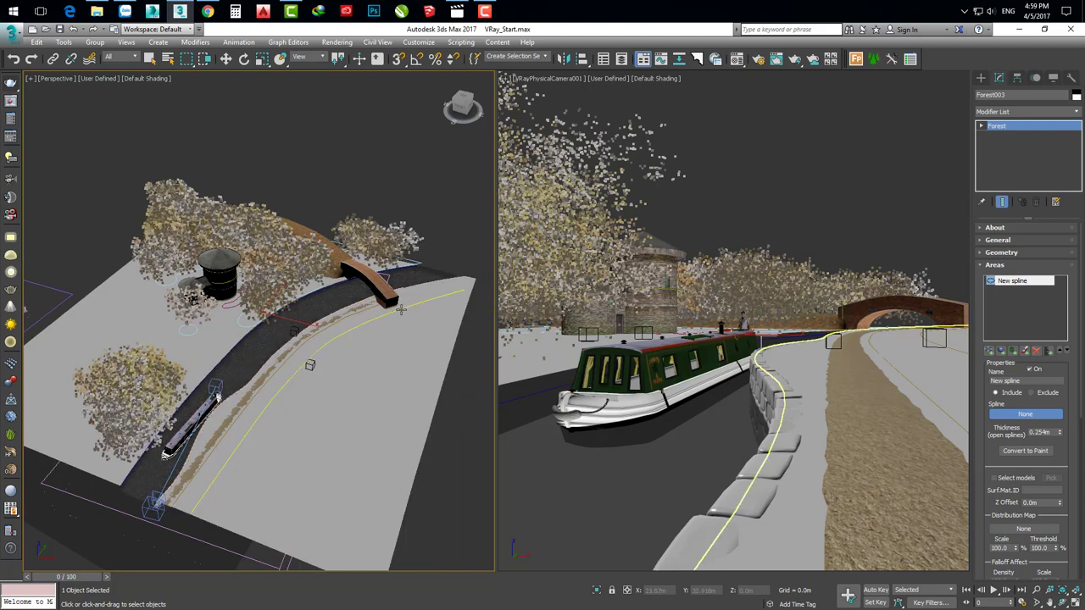
# Step: Assign the Spline_Trees towpath spline to the new area with 2.5m open-spline thickness
pyautogui.click(400, 314)
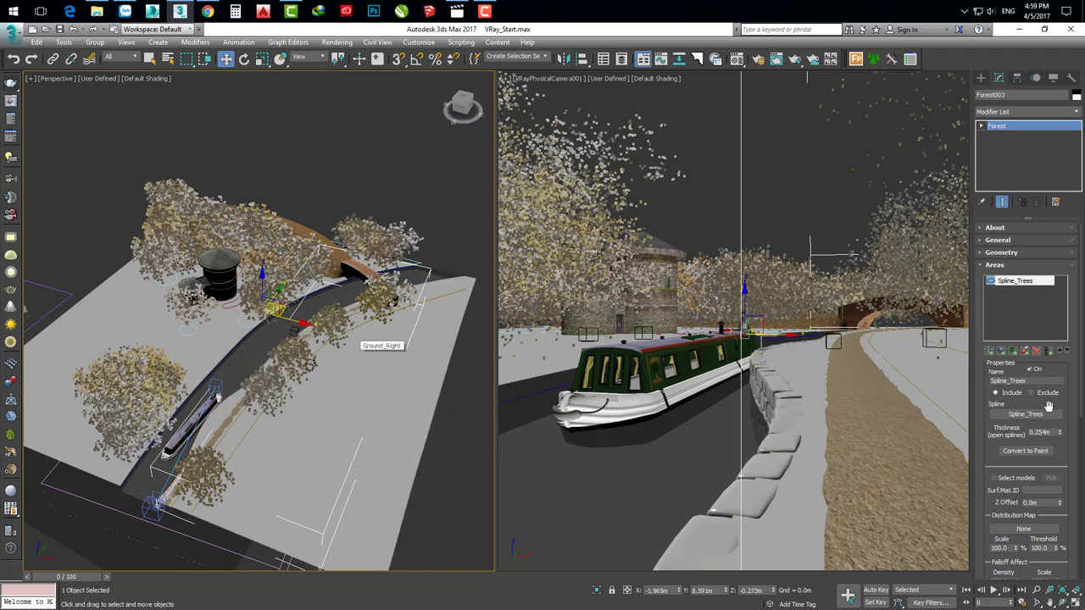
pyautogui.scroll(-3, 992, 394)
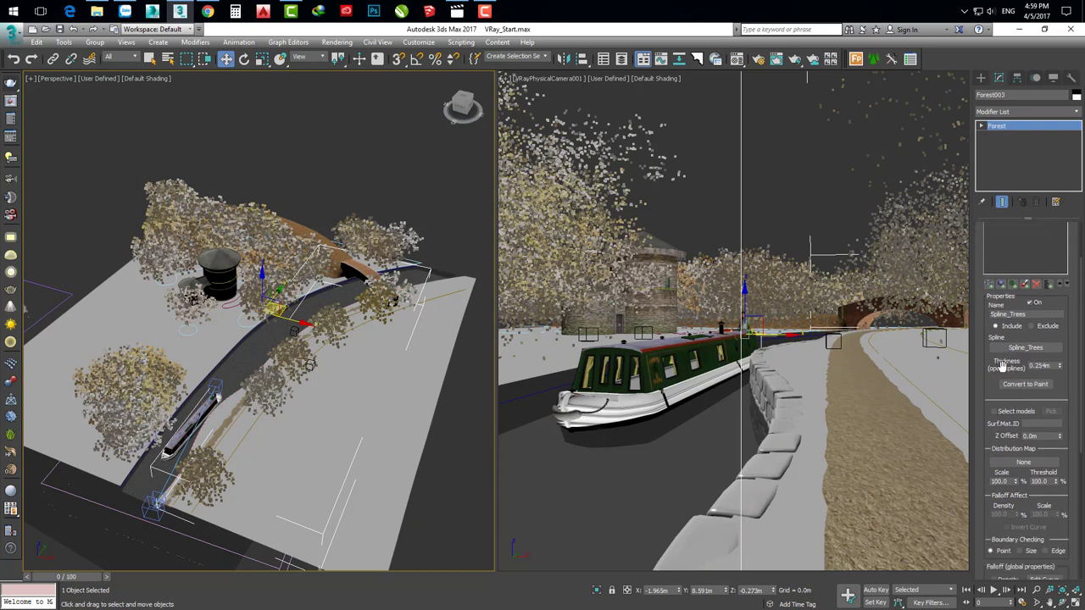
pyautogui.doubleClick(1046, 365)
pyautogui.moveTo(1008, 366); pyautogui.dragTo(1054, 354)
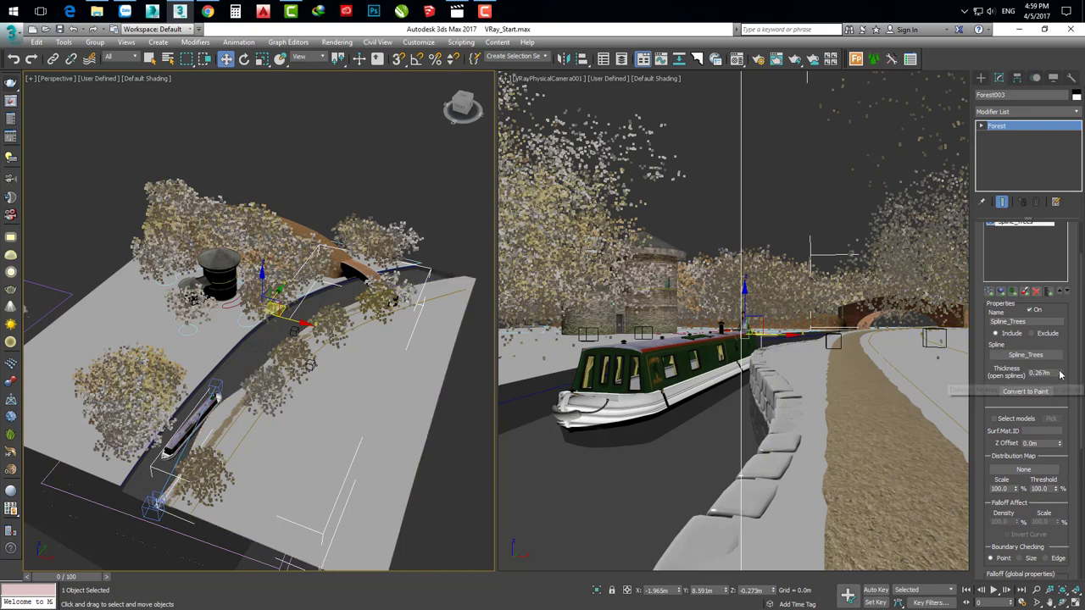
pyautogui.moveTo(1060, 374); pyautogui.dragTo(1064, 275)
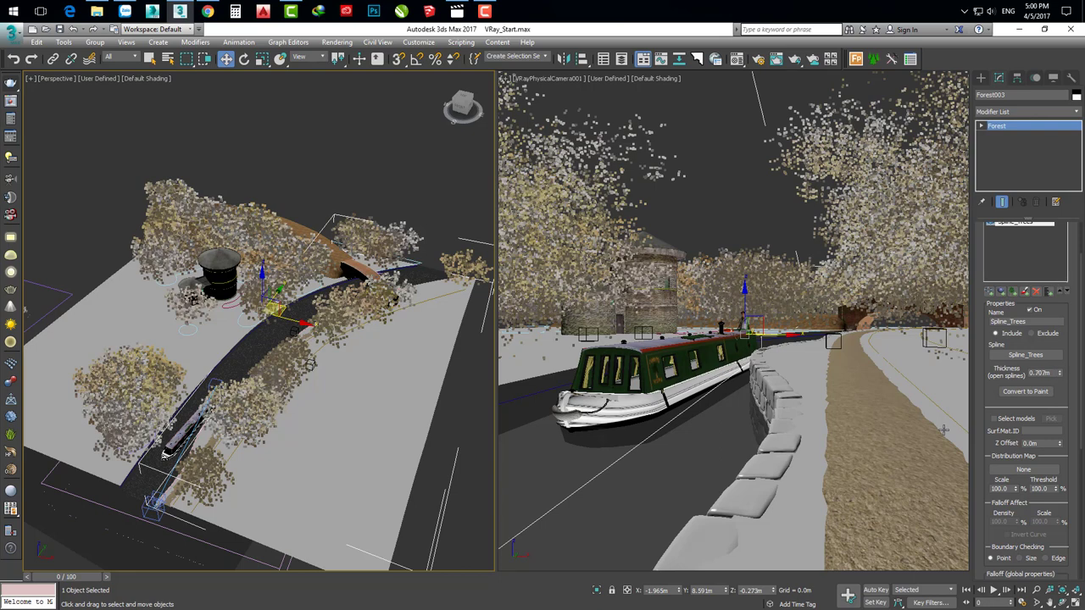
pyautogui.doubleClick(1044, 373)
pyautogui.write('2.5')
pyautogui.press('Return')
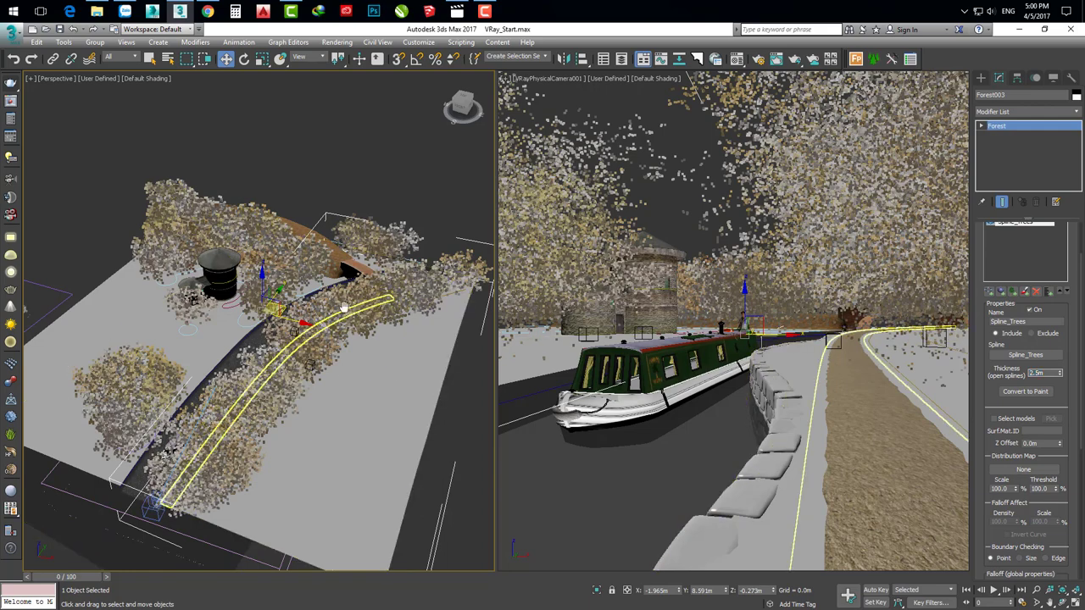
pyautogui.moveTo(344, 307); pyautogui.dragTo(343, 297, button='middle')
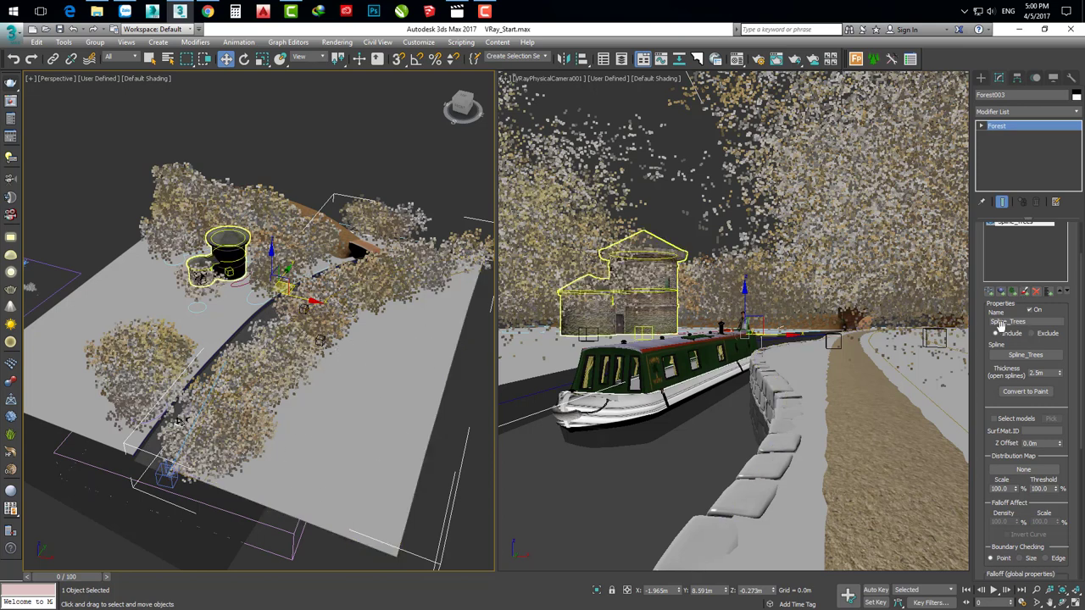
# Step: Check the Willow and Oak items in Forest003's Geometry list, then render with V-Ray
pyautogui.moveTo(983, 341); pyautogui.dragTo(983, 424)
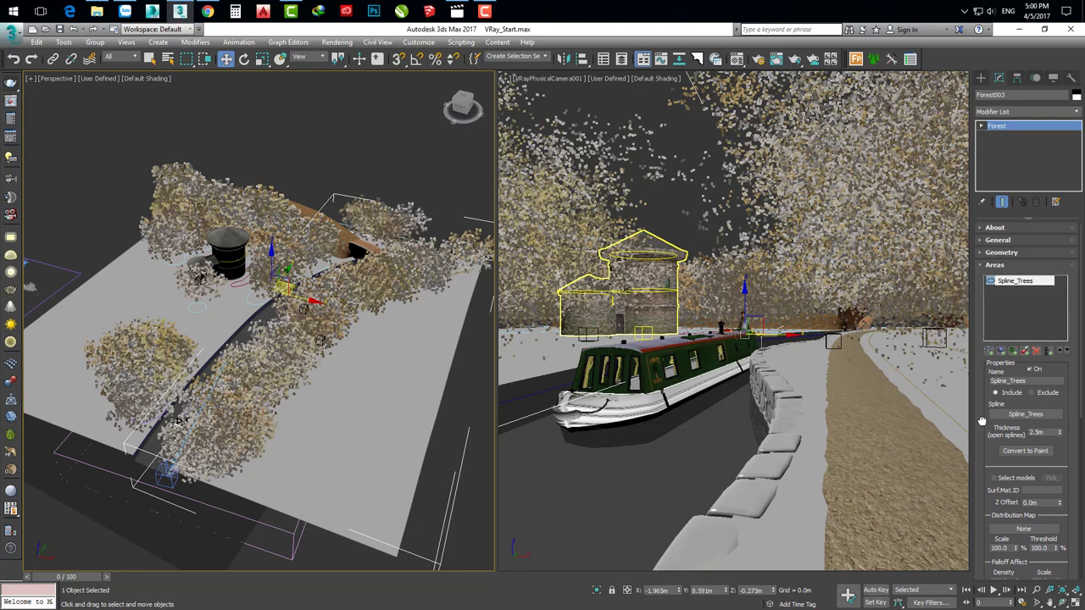
pyautogui.click(996, 264)
pyautogui.click(1004, 255)
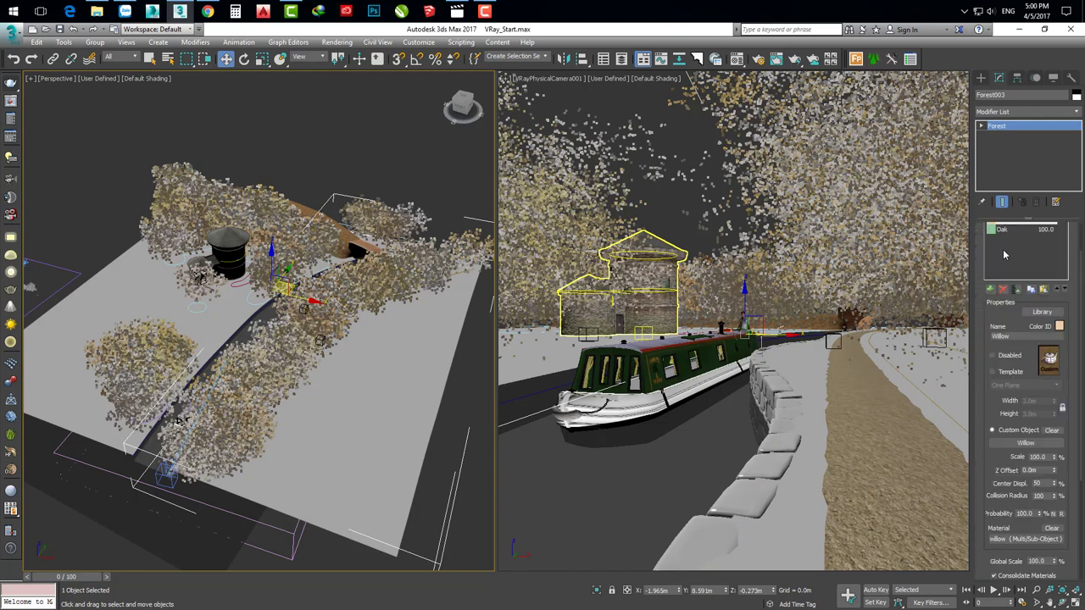
pyautogui.moveTo(981, 308); pyautogui.dragTo(980, 393)
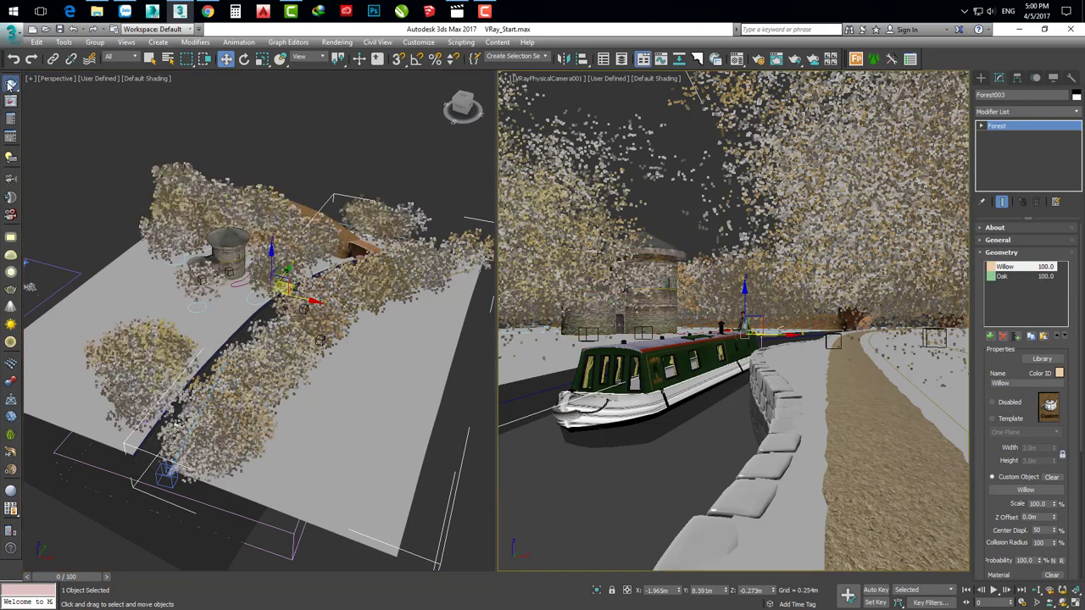
pyautogui.hotkey('shift', 'q')
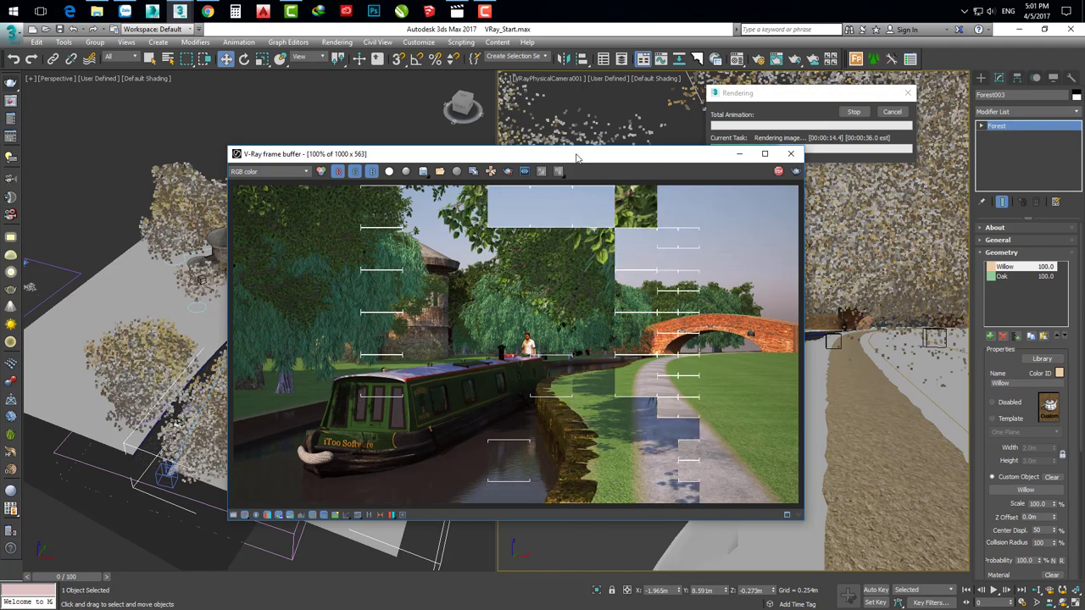
# Step: Move the render windows aside, wait for the 0:00:32 render, then close the frame buffer
pyautogui.moveTo(577, 159); pyautogui.dragTo(378, 86)
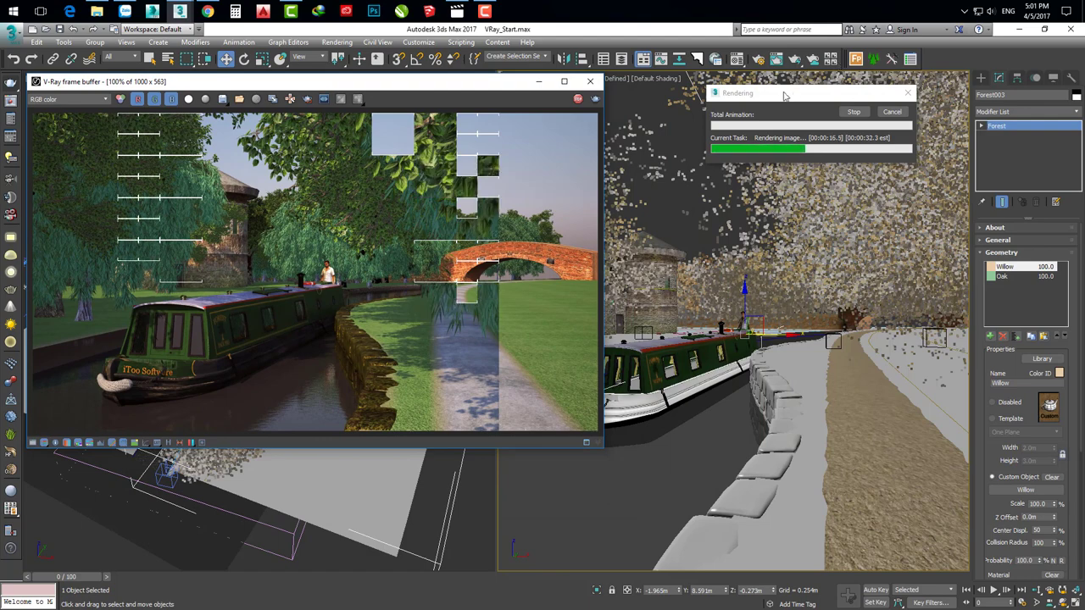
pyautogui.moveTo(785, 96); pyautogui.dragTo(673, 86)
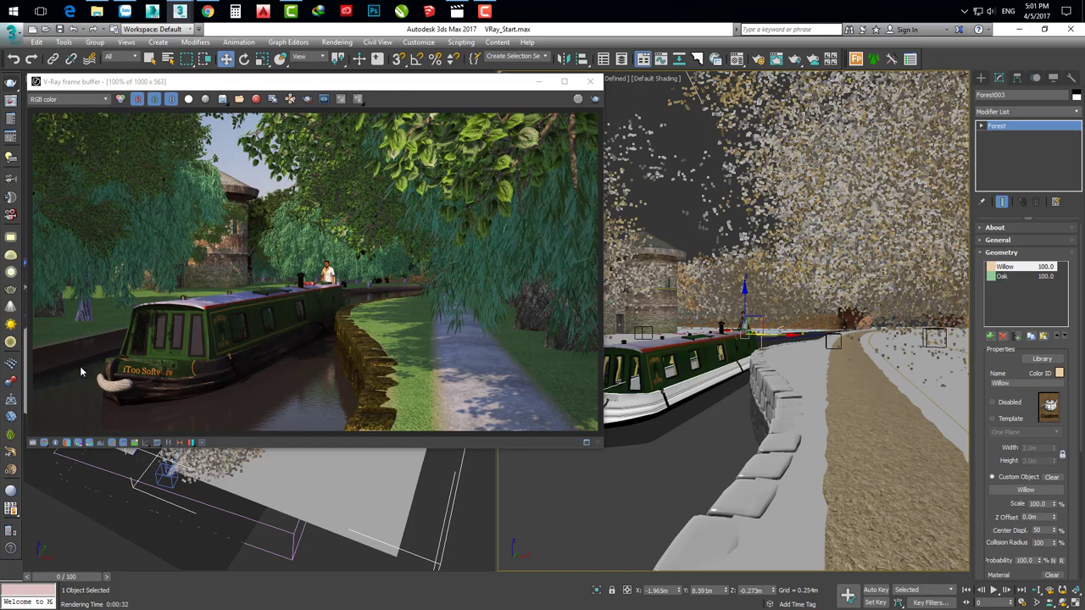
pyautogui.click(590, 82)
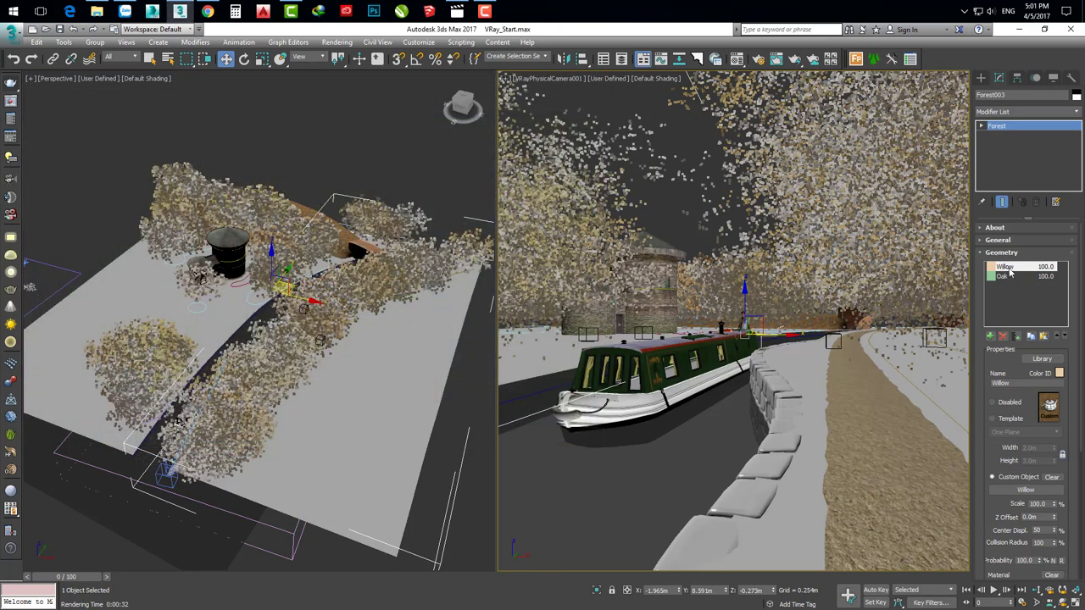
# Step: Remove Willow from Forest003's plant list and add a new empty plant item
pyautogui.click(1003, 338)
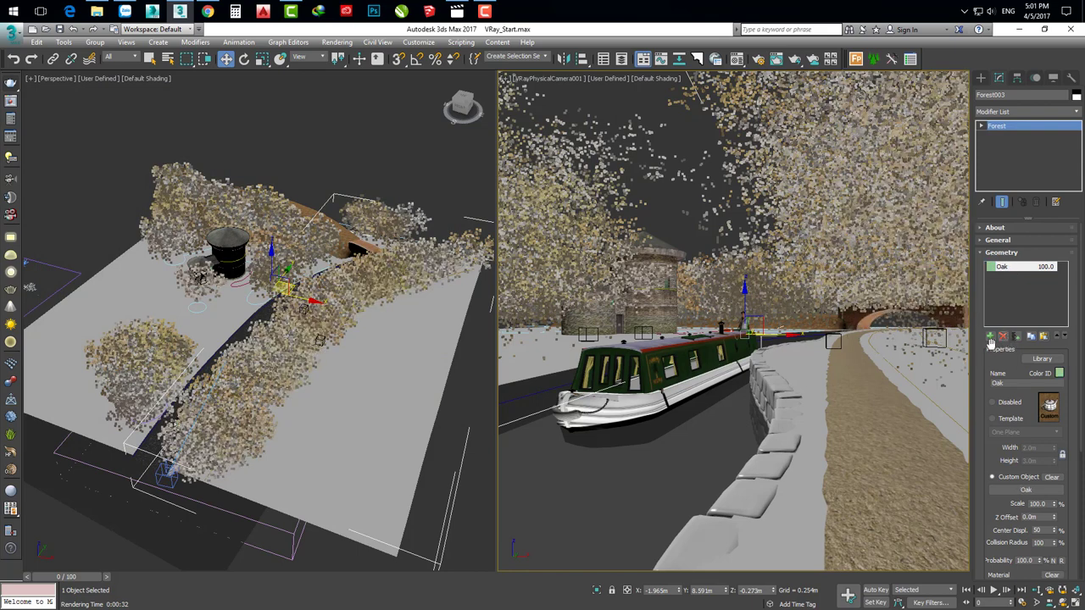
pyautogui.click(990, 338)
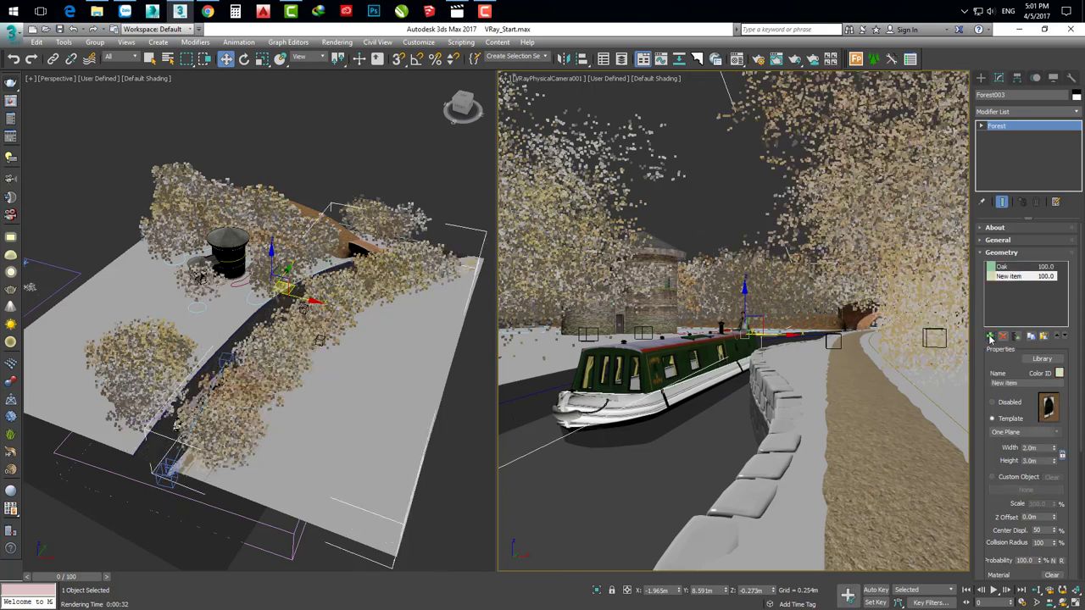
pyautogui.scroll(-2, 995, 387)
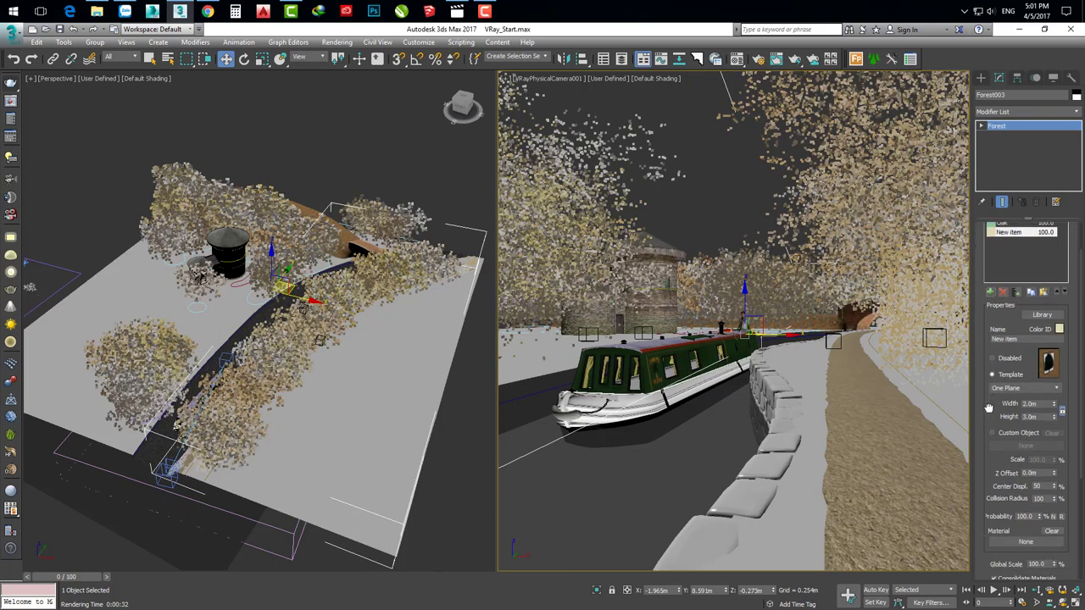
pyautogui.scroll(-1, 995, 391)
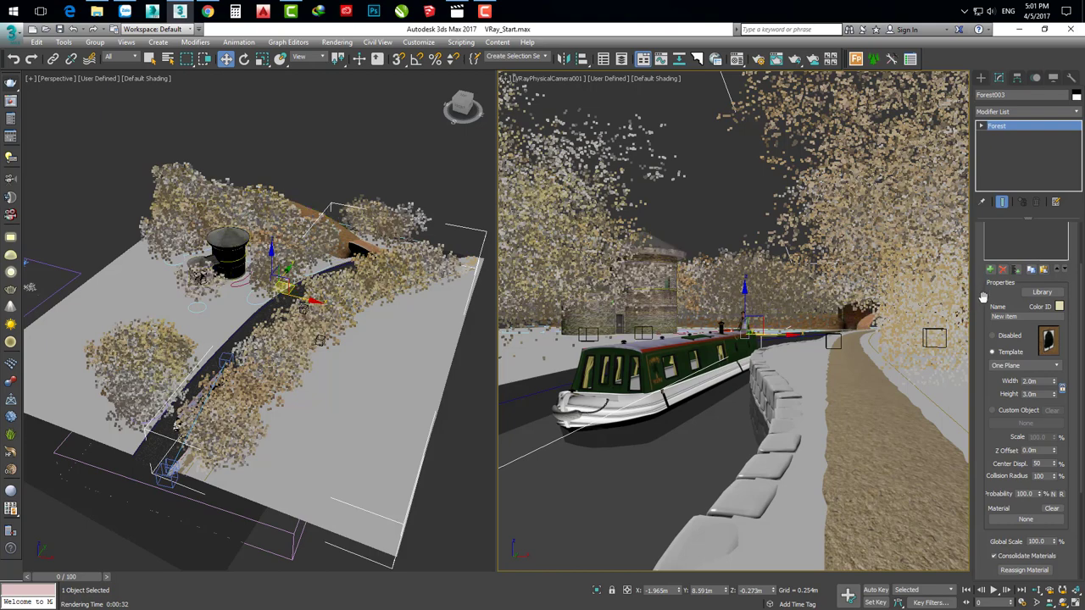
pyautogui.scroll(2, 1030, 350)
# Step: Import the Bush model from Free Models > HQPlants Free, rescaled to scene units
pyautogui.click(1041, 342)
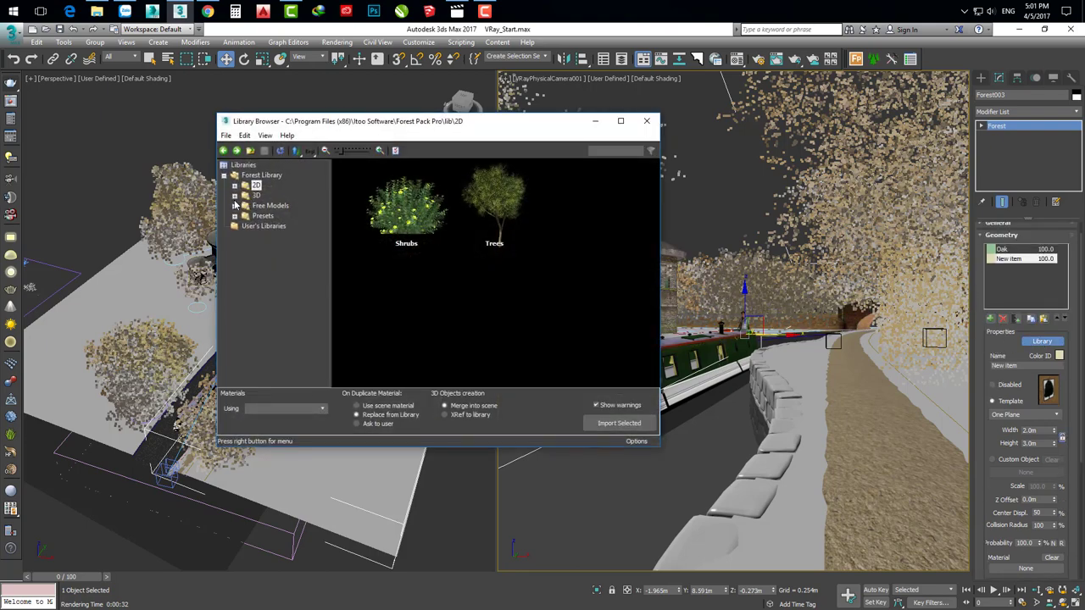
pyautogui.click(236, 206)
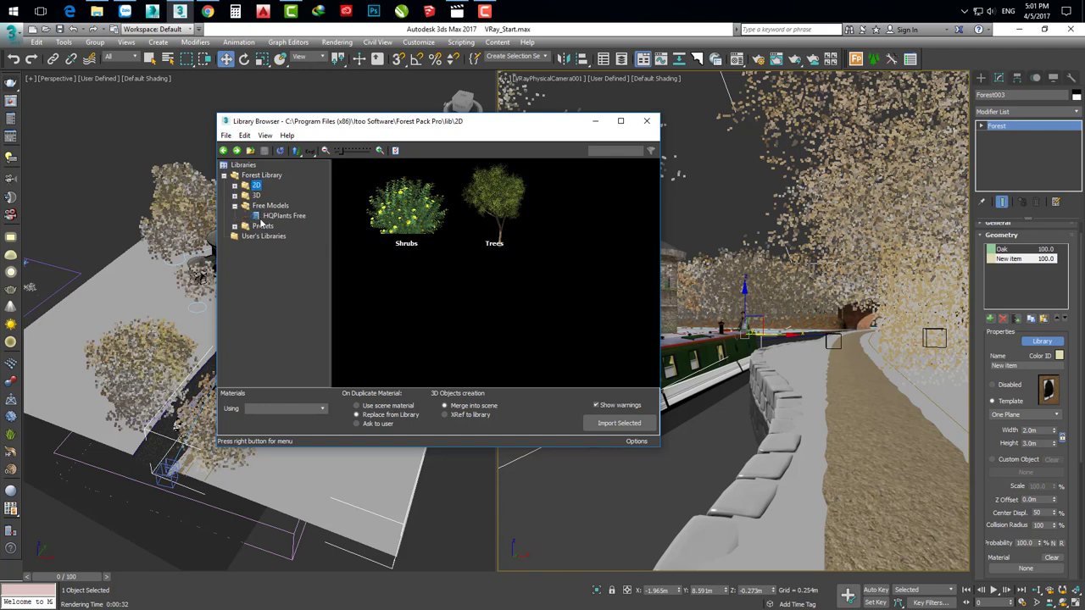
pyautogui.click(280, 216)
pyautogui.click(388, 294)
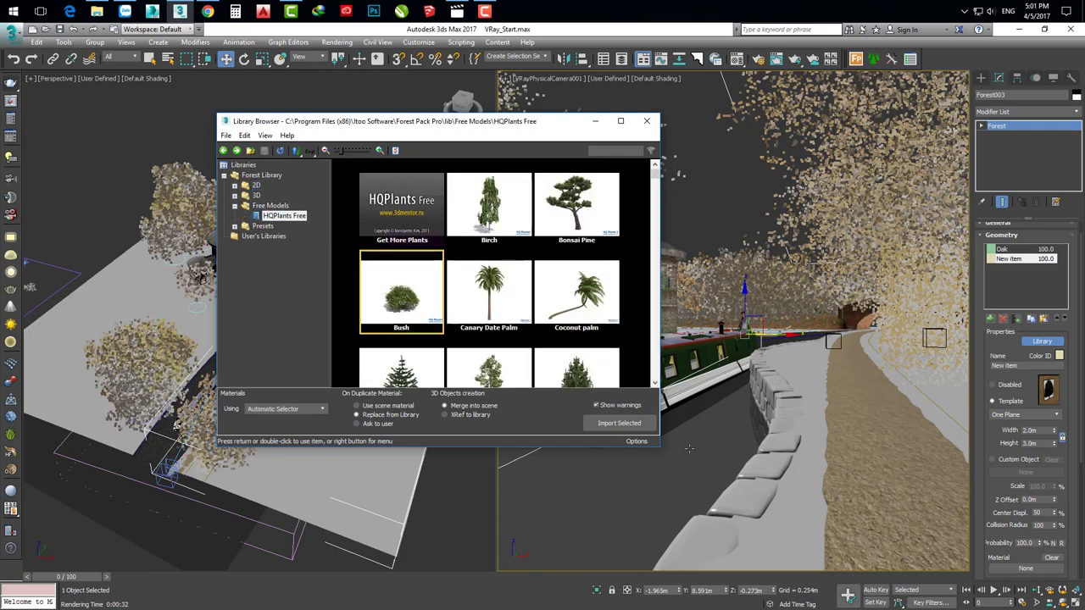
pyautogui.click(619, 423)
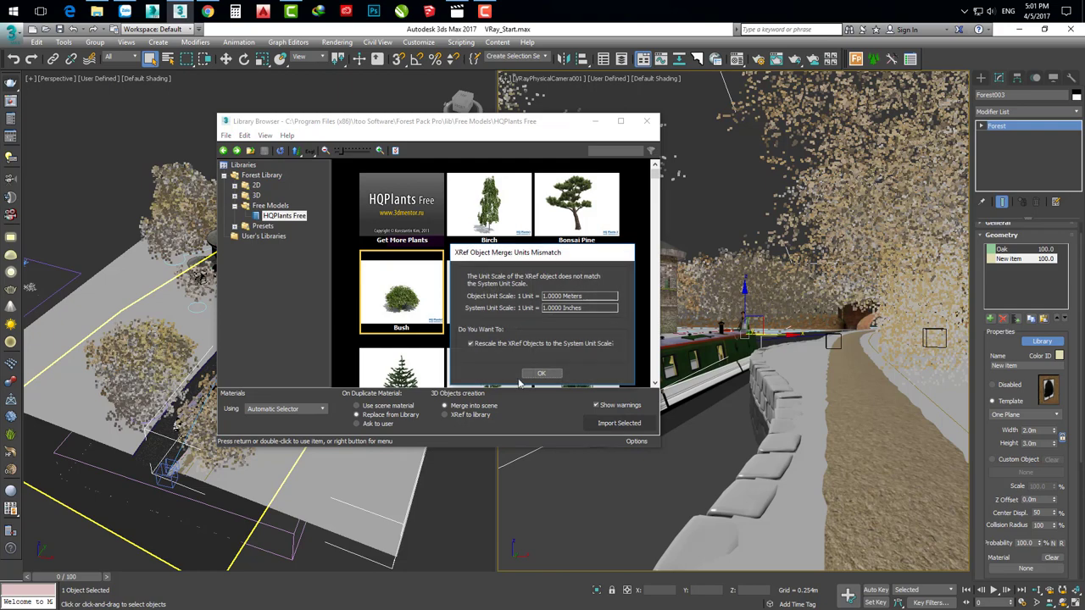
pyautogui.click(541, 373)
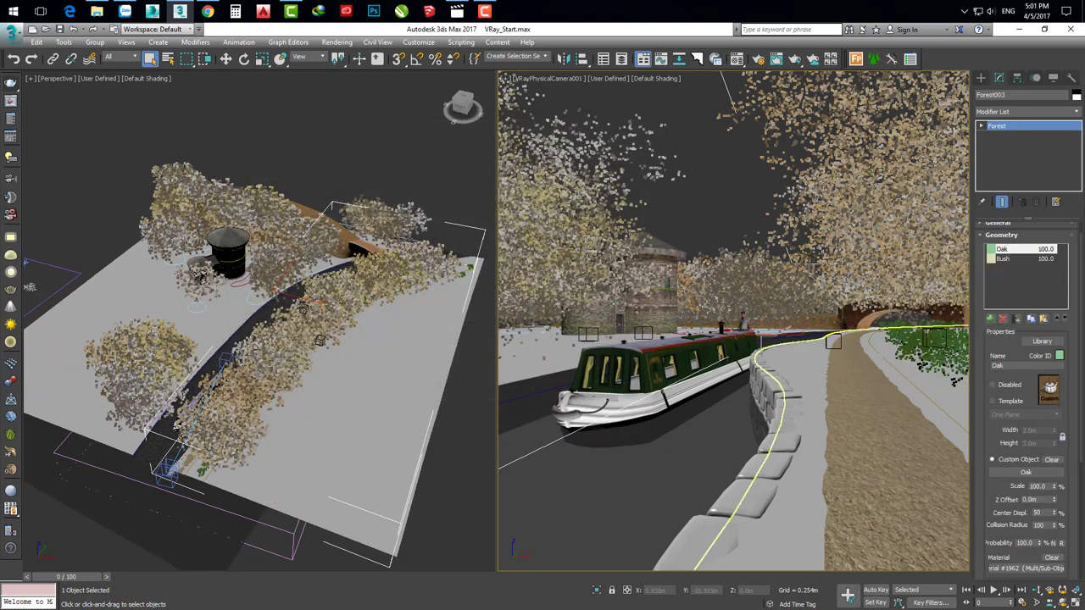
pyautogui.moveTo(376, 399)
pyautogui.keyDown('alt'); pyautogui.mouseDown(button='middle')
pyautogui.moveTo(322, 356)
pyautogui.moveTo(359, 337)
pyautogui.moveTo(362, 375)
pyautogui.moveTo(403, 370)
pyautogui.moveTo(383, 304)
pyautogui.mouseUp(button='middle'); pyautogui.keyUp('alt')
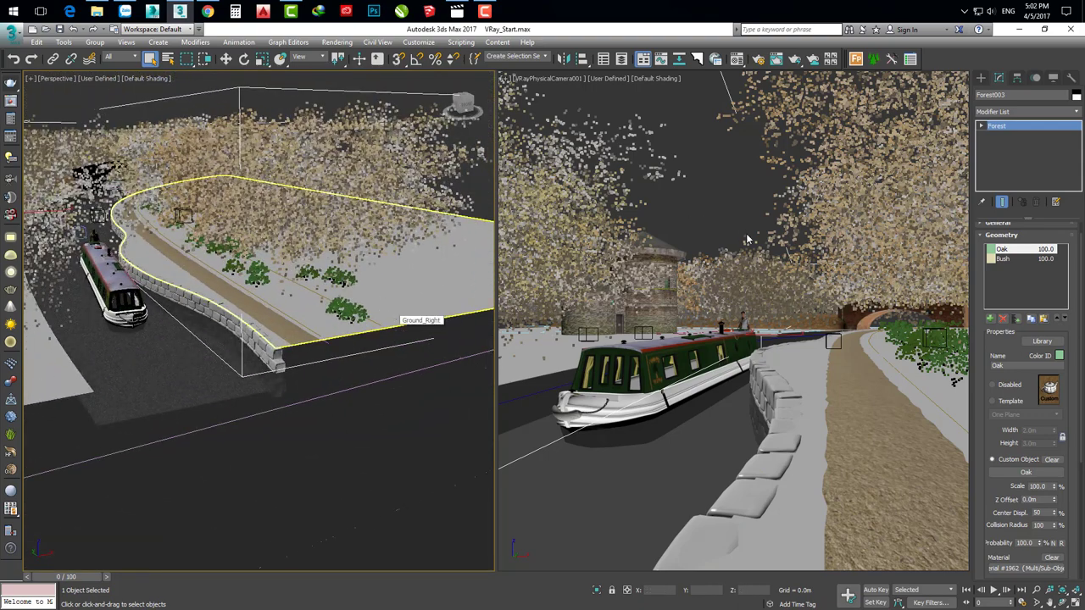
pyautogui.moveTo(990, 449)
pyautogui.mouseDown()
pyautogui.moveTo(991, 337)
pyautogui.moveTo(998, 518)
pyautogui.mouseUp()
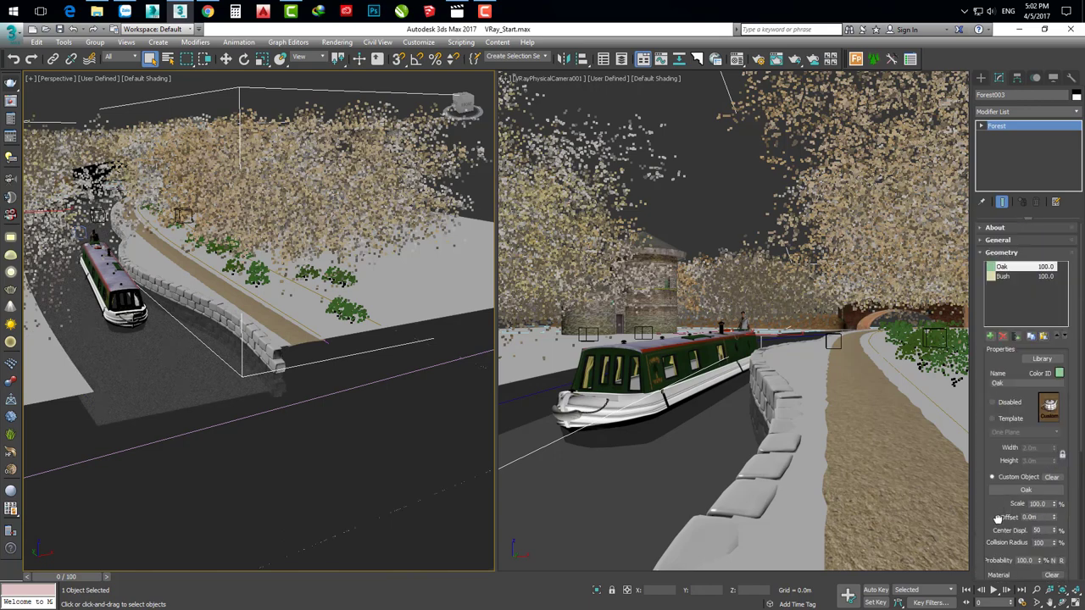
# Step: Set the forest's distribution map to Full
pyautogui.click(992, 255)
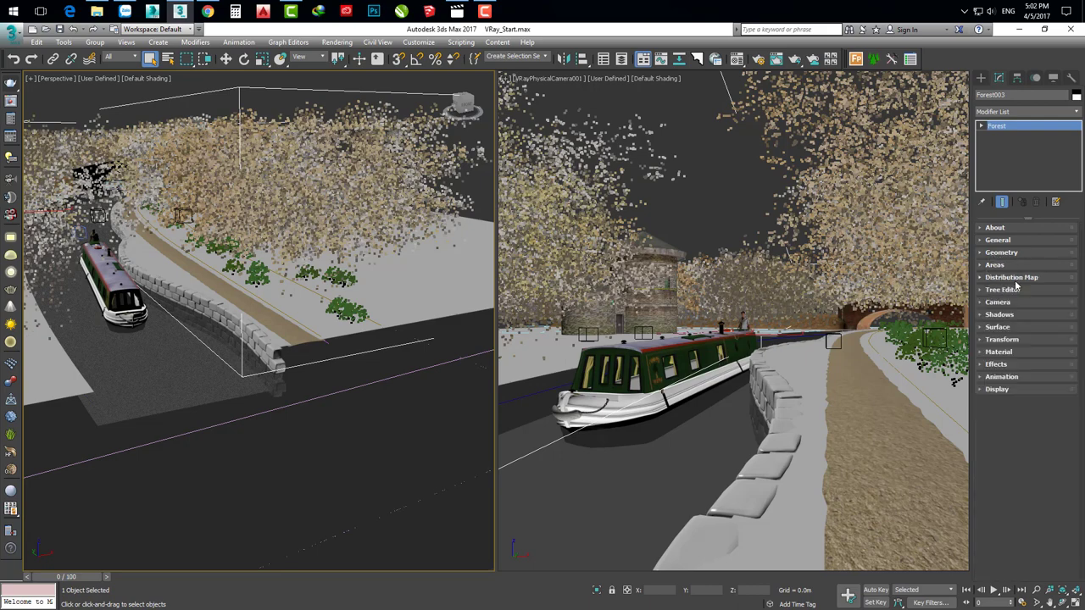
pyautogui.click(1014, 280)
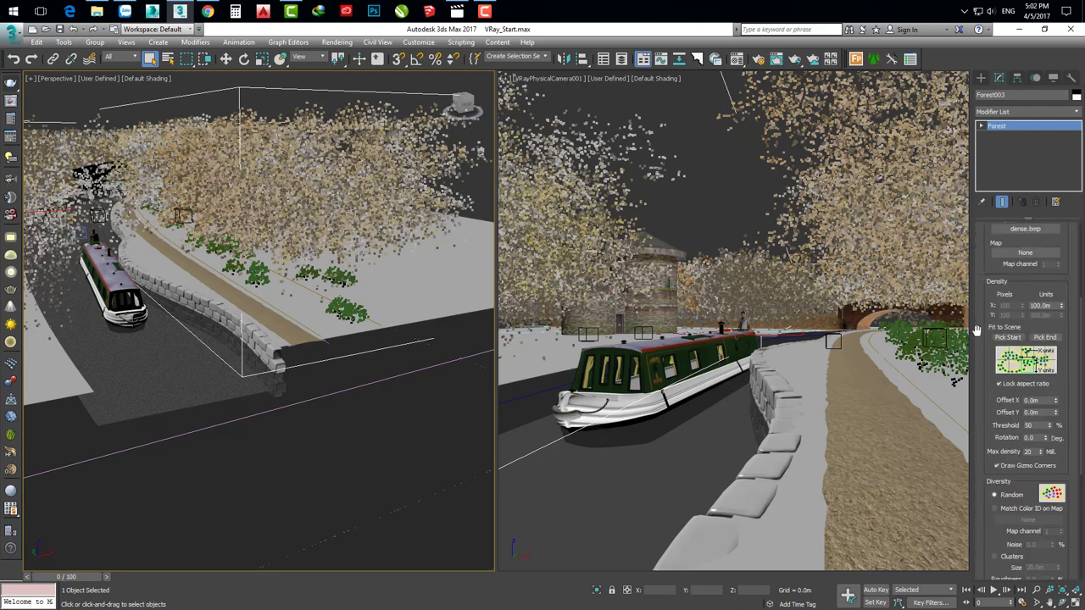
pyautogui.moveTo(977, 330); pyautogui.dragTo(992, 503)
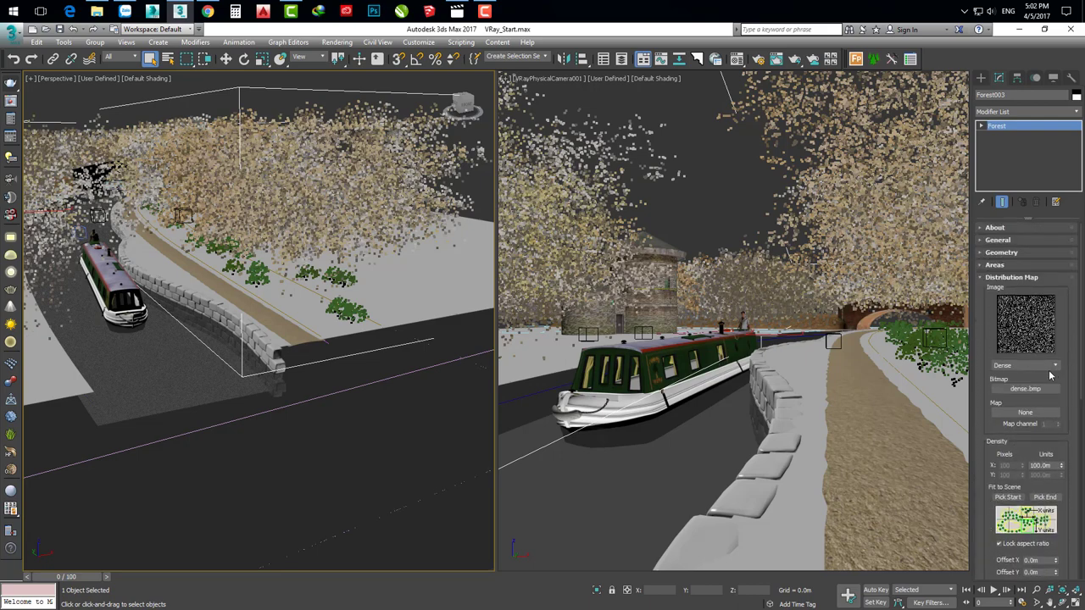
pyautogui.click(1051, 366)
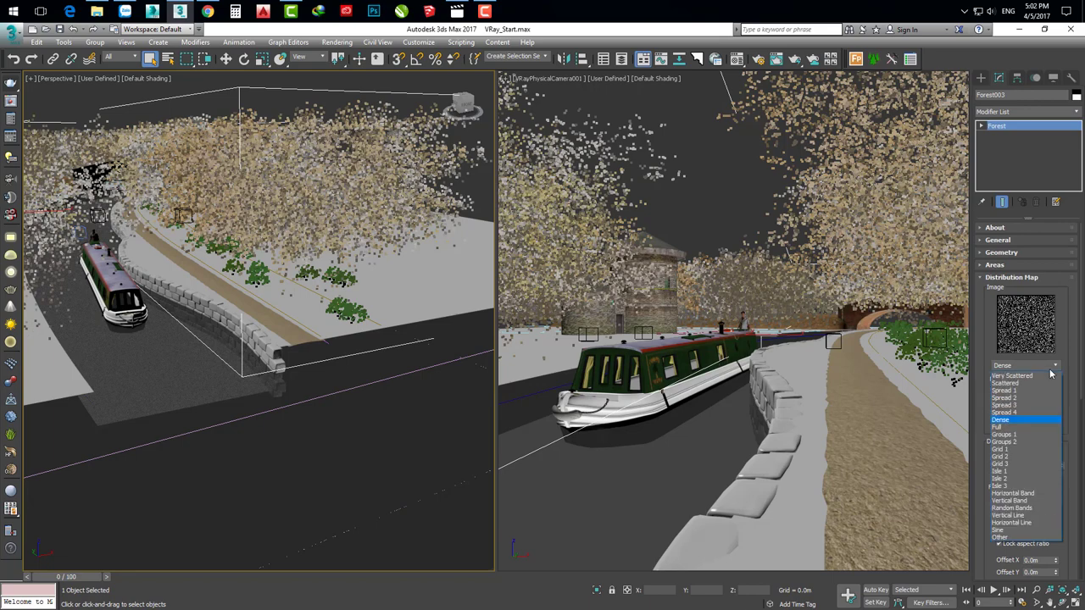
pyautogui.click(1003, 429)
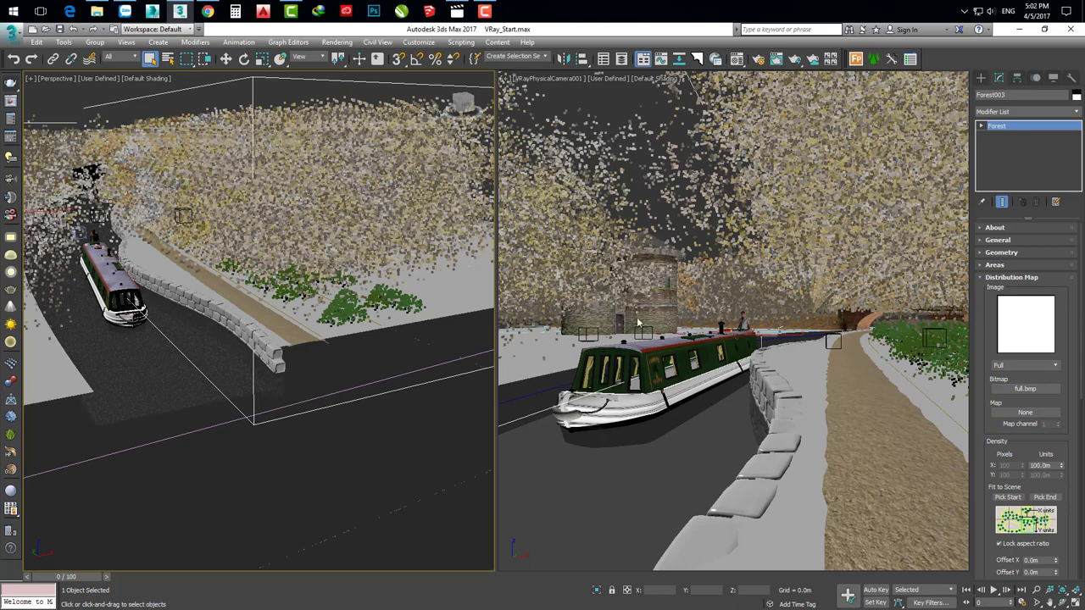
# Step: Switch the distribution map back to Dense and render the camera view in V-Ray
pyautogui.scroll(-1, 984, 331)
pyautogui.scroll(-1, 985, 326)
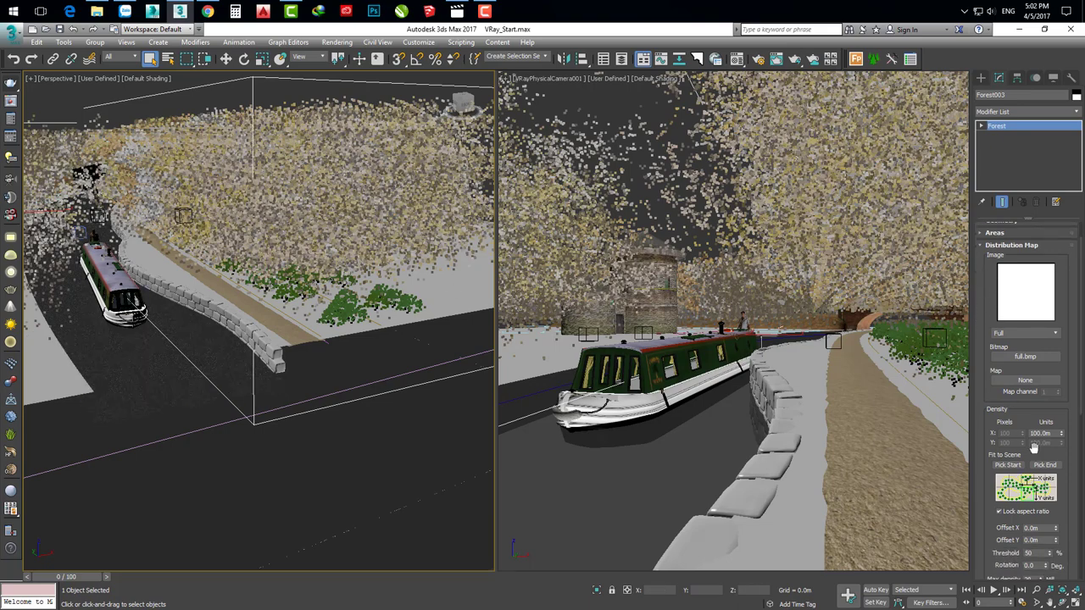
pyautogui.scroll(2, 984, 317)
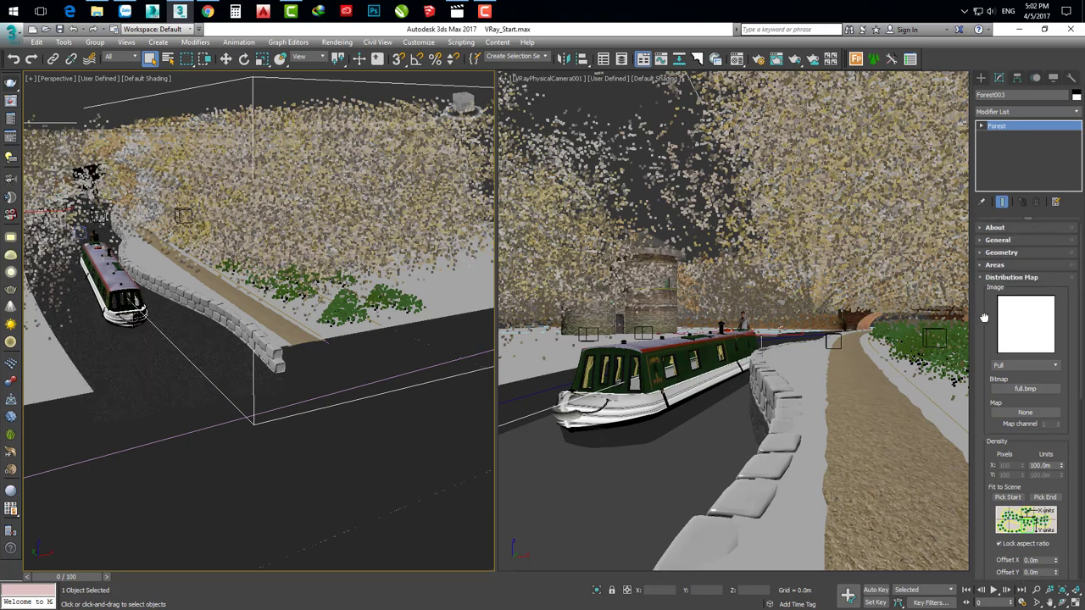
pyautogui.click(1027, 365)
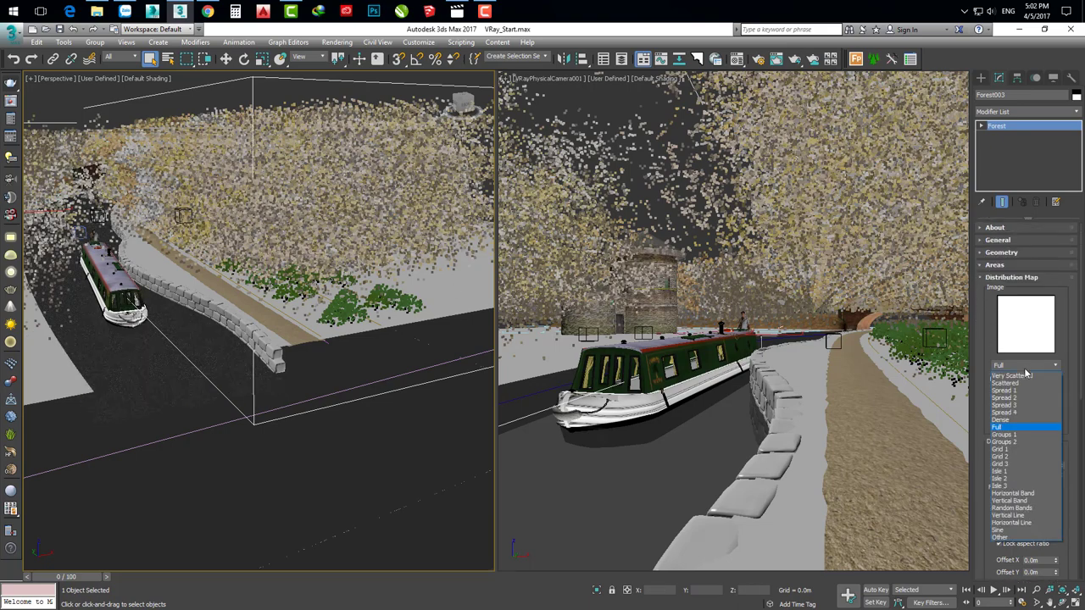
pyautogui.click(1010, 421)
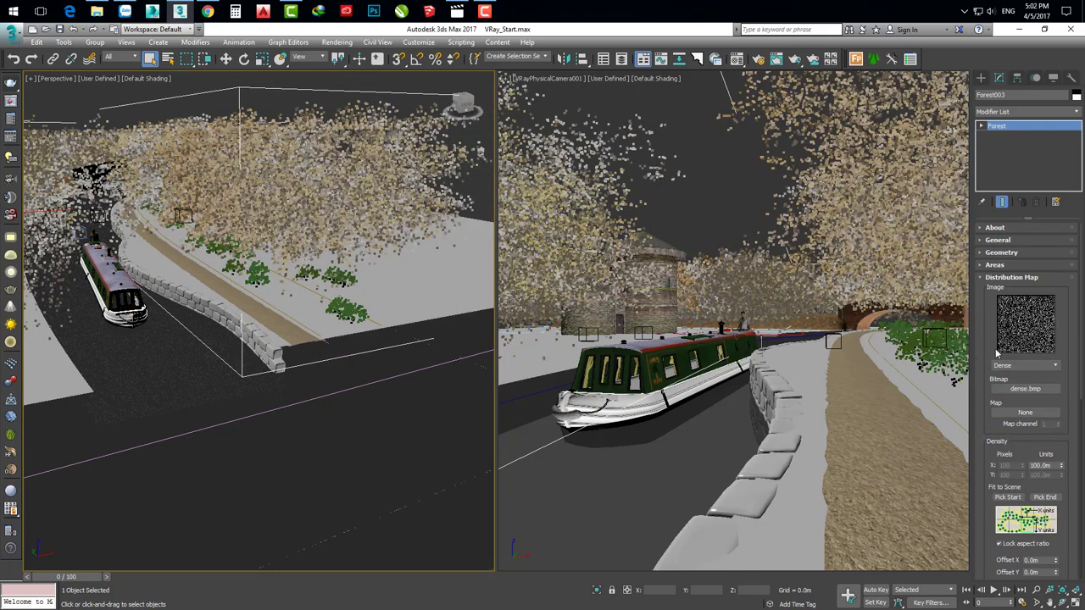
pyautogui.moveTo(986, 345); pyautogui.dragTo(984, 338)
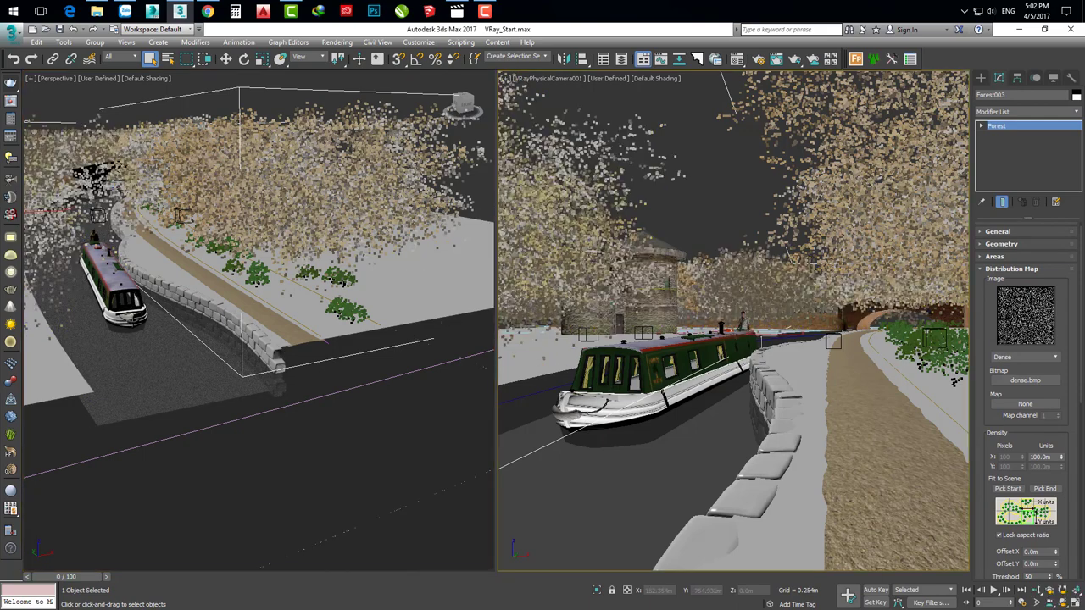
pyautogui.hotkey('shift', 'q')
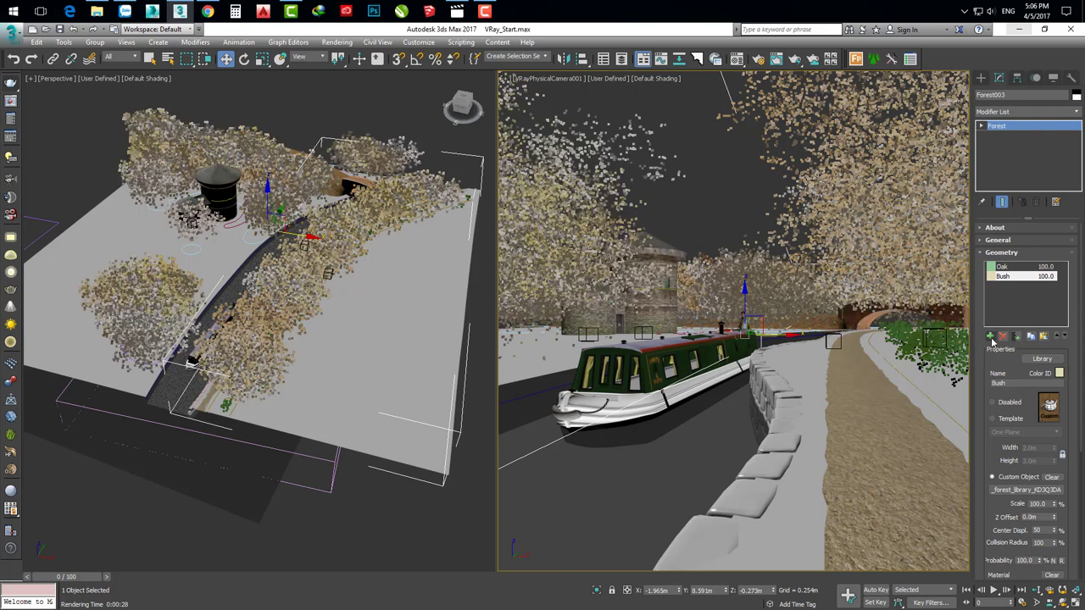
# Step: Change the distribution map from Full to Spread 4 and render with Render Production
pyautogui.click(1000, 253)
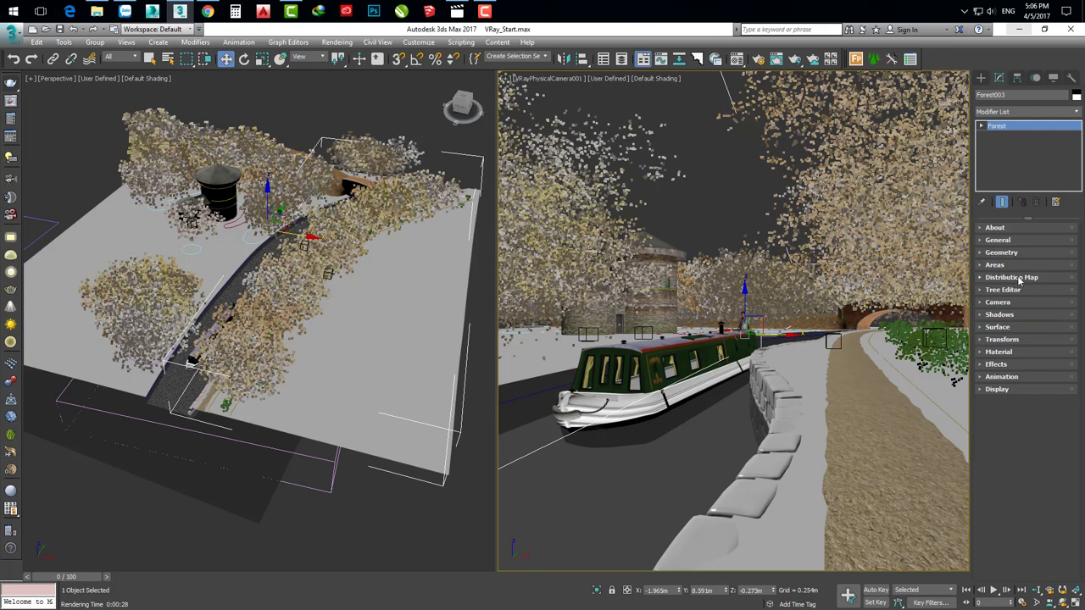
pyautogui.click(1017, 277)
pyautogui.scroll(5, 989, 264)
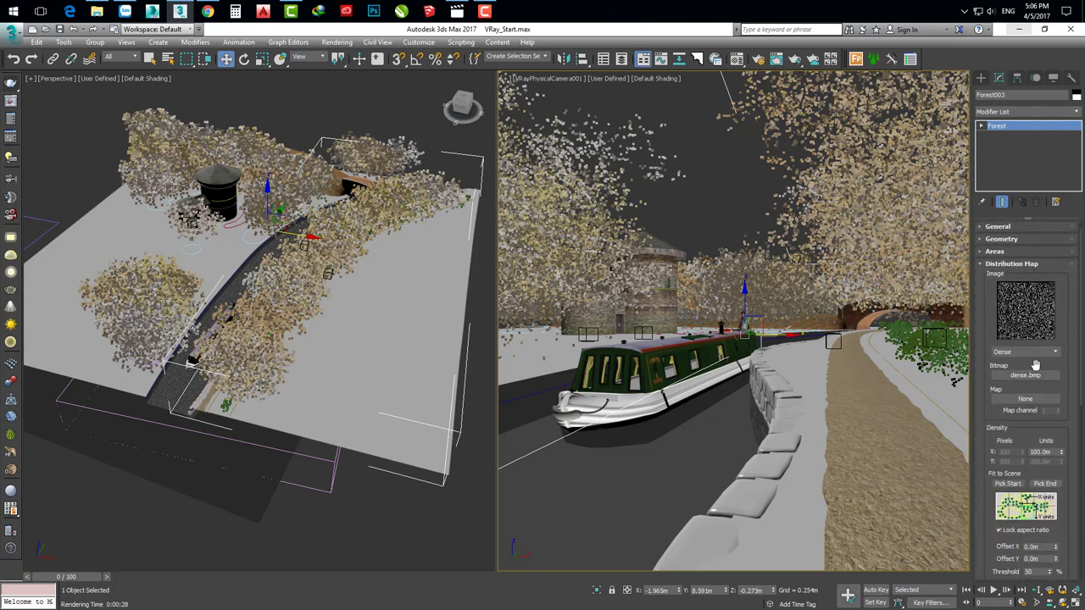
pyautogui.click(1035, 353)
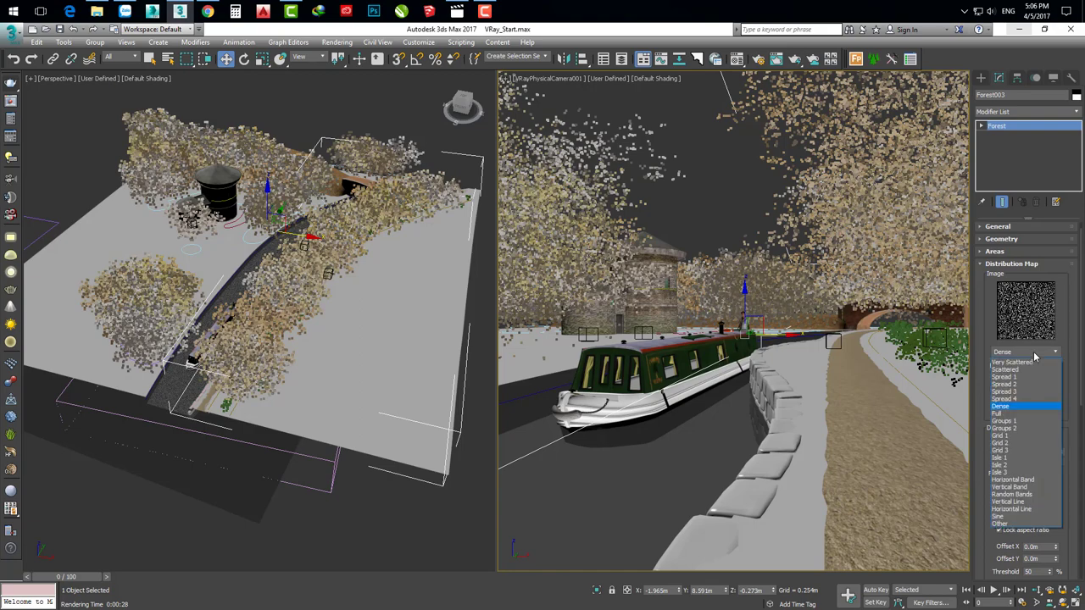
pyautogui.click(1012, 414)
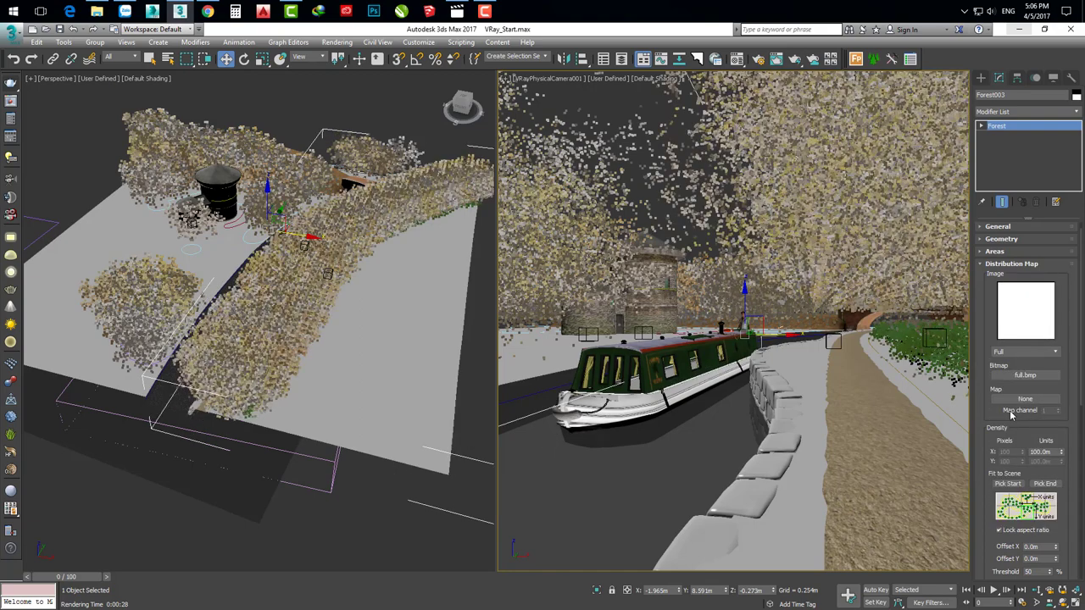
pyautogui.click(1023, 354)
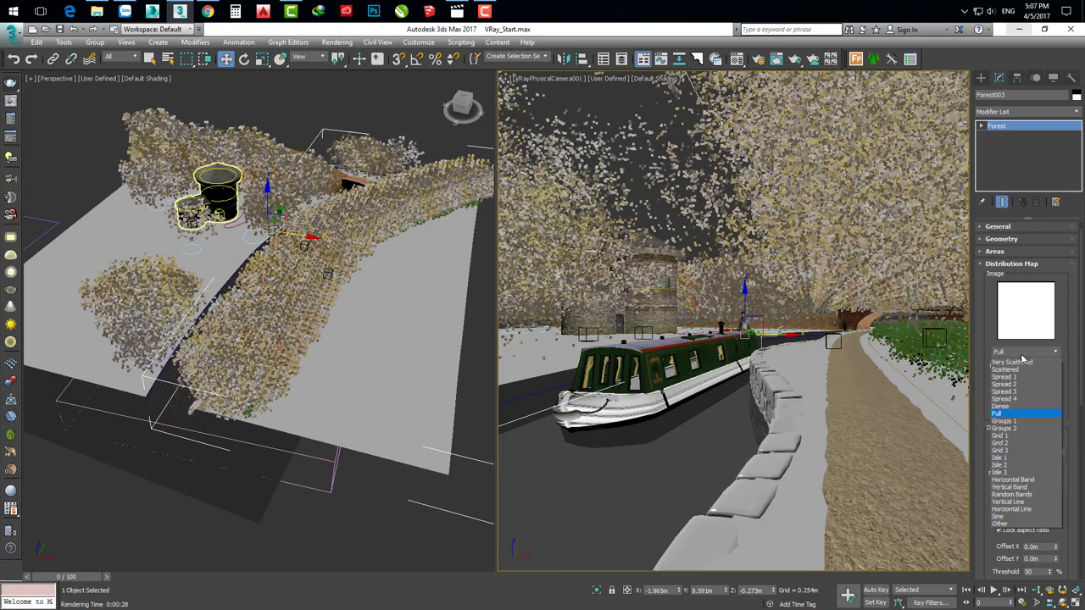
pyautogui.click(1021, 399)
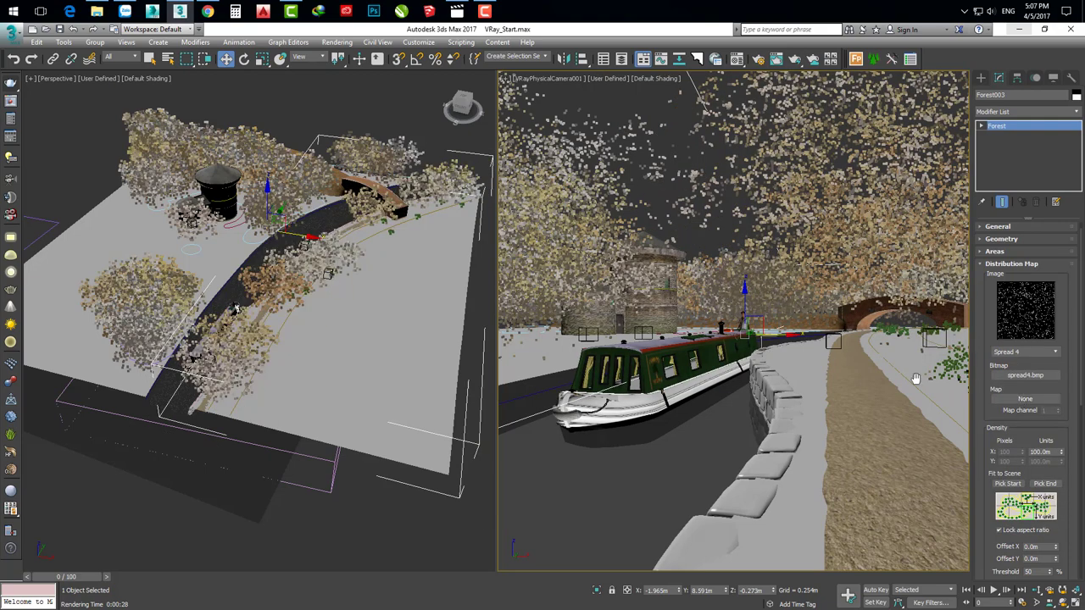
pyautogui.click(10, 85)
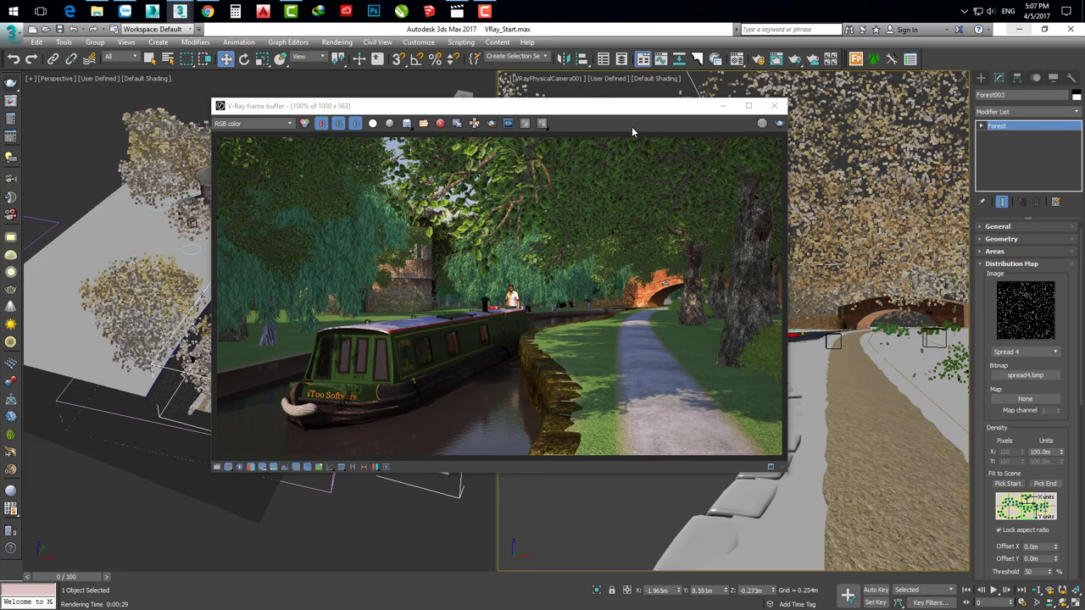
# Step: Switch Forest003's distribution map back to Dense (dense.bmp) and close the V-Ray frame buffer
pyautogui.moveTo(628, 110); pyautogui.dragTo(552, 98)
pyautogui.moveTo(455, 87); pyautogui.dragTo(452, 92)
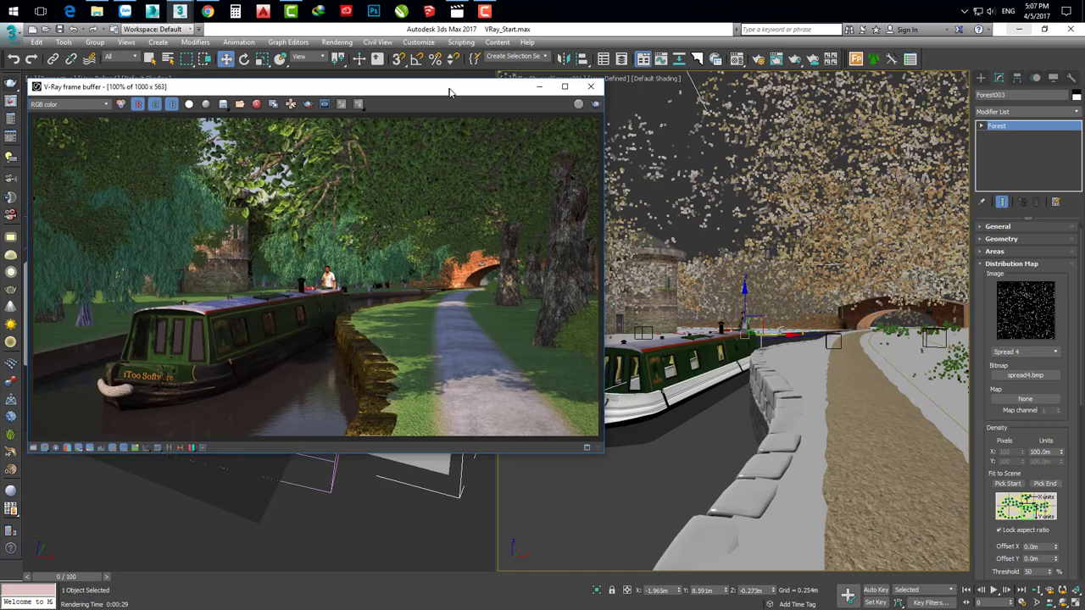
pyautogui.click(1024, 353)
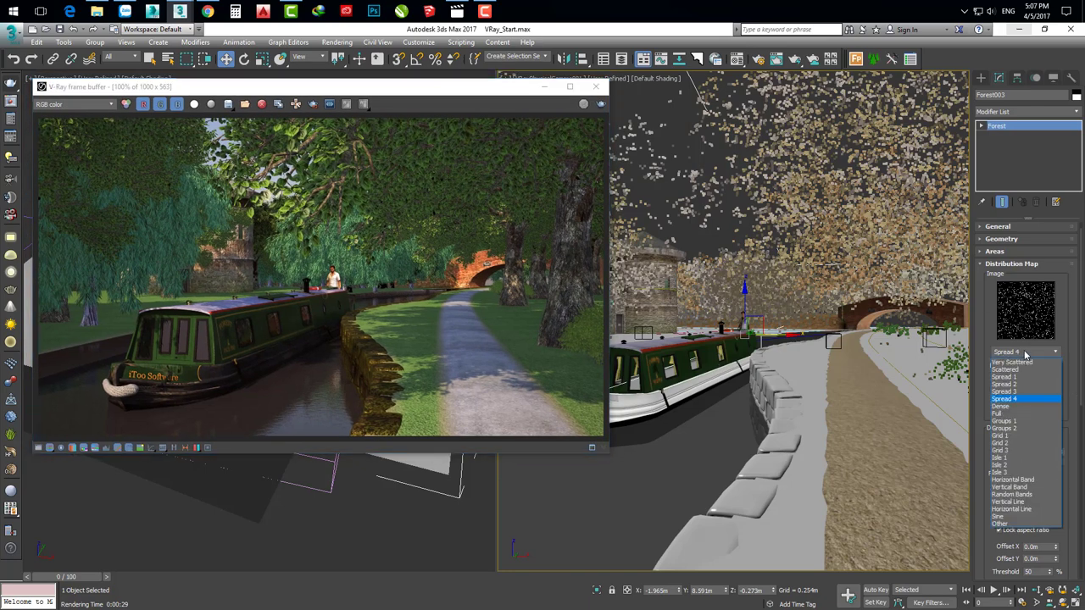
pyautogui.click(1016, 409)
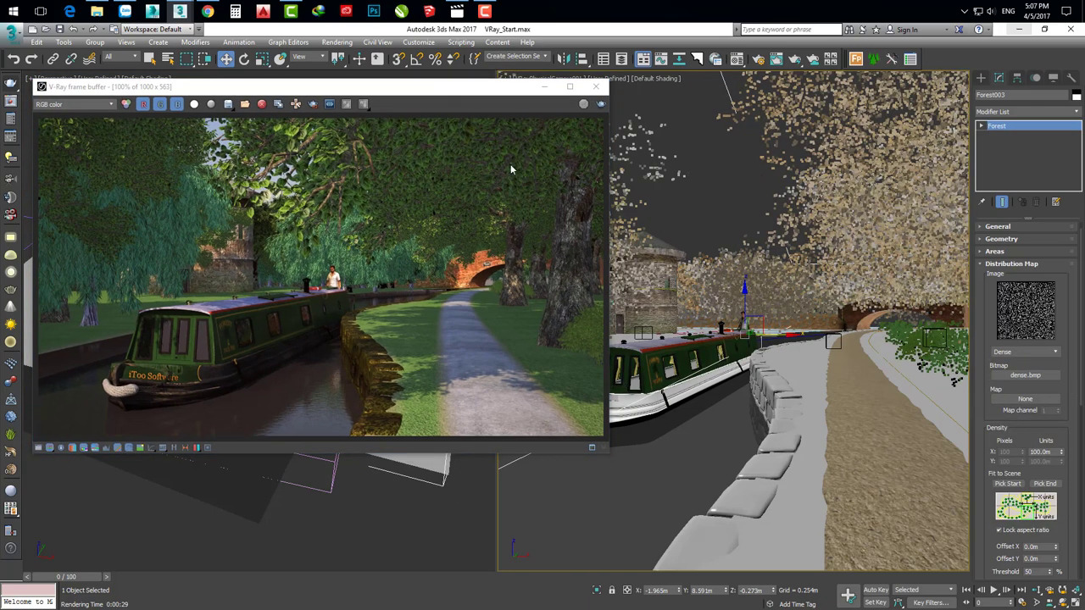
pyautogui.moveTo(501, 91); pyautogui.dragTo(505, 94)
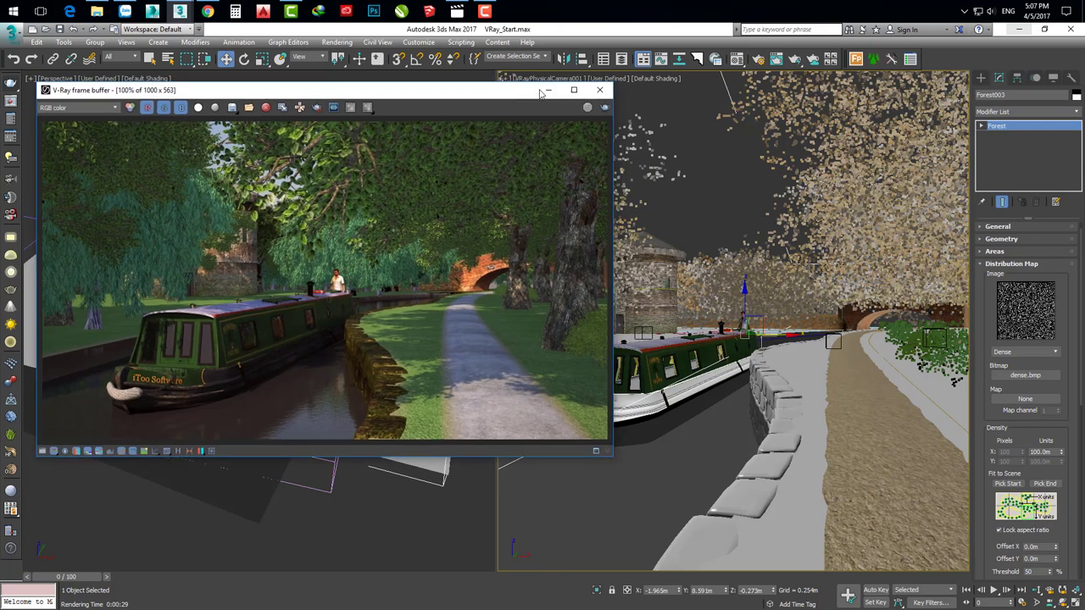
pyautogui.click(600, 91)
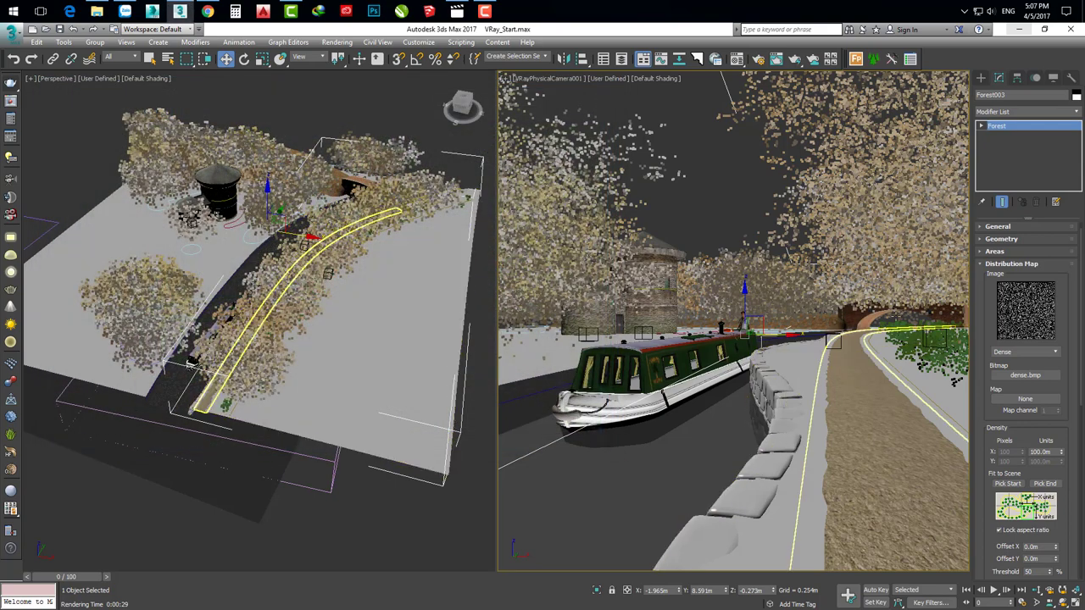
# Step: Orbit around the building and ground plane, then start creating a new Forest Pro object
pyautogui.keyDown('alt'); pyautogui.moveTo(192, 363); pyautogui.dragTo(273, 263, button='middle'); pyautogui.keyUp('alt')
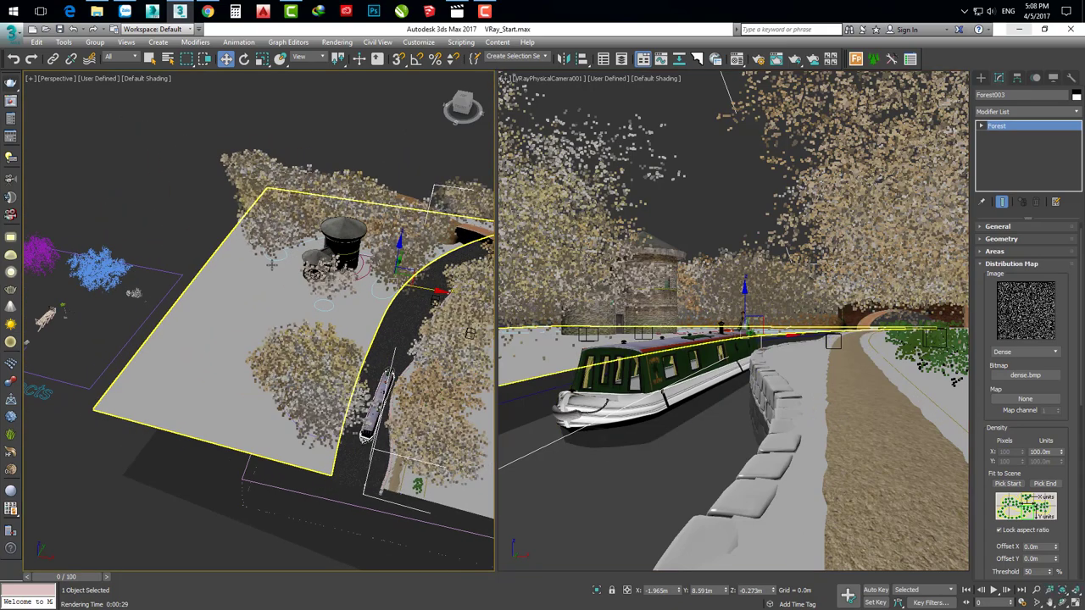
pyautogui.scroll(5, 273, 263)
pyautogui.scroll(-3, 298, 263)
pyautogui.moveTo(326, 298)
pyautogui.keyDown('alt'); pyautogui.mouseDown(button='middle')
pyautogui.moveTo(249, 371)
pyautogui.moveTo(288, 288)
pyautogui.moveTo(255, 256)
pyautogui.moveTo(250, 299)
pyautogui.moveTo(289, 278)
pyautogui.moveTo(251, 314)
pyautogui.moveTo(262, 311)
pyautogui.mouseUp(button='middle'); pyautogui.keyUp('alt')
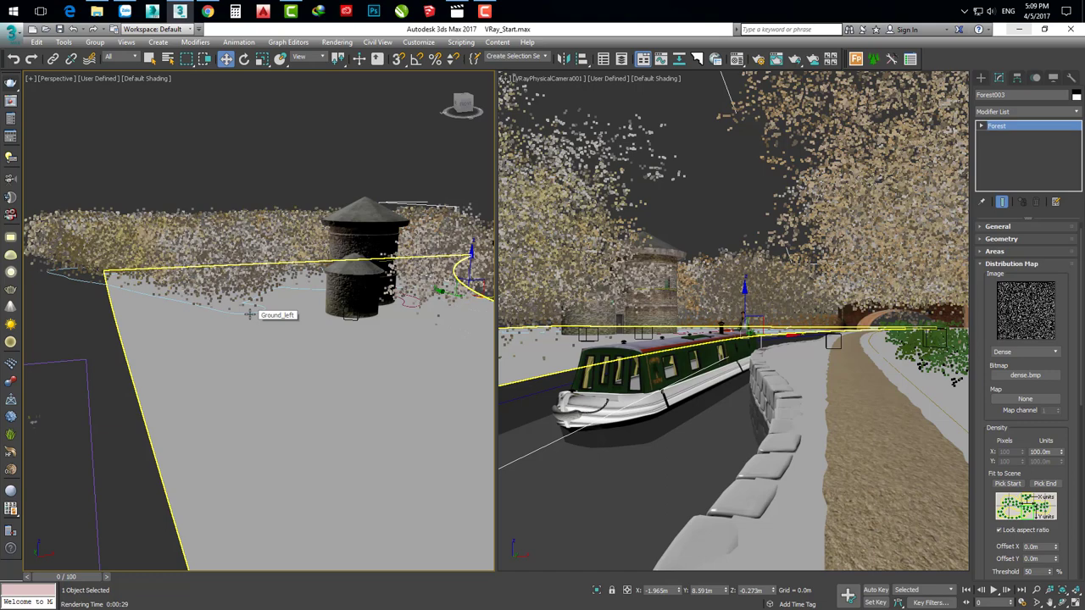
pyautogui.keyDown('alt'); pyautogui.moveTo(270, 200); pyautogui.dragTo(336, 227, button='middle'); pyautogui.keyUp('alt')
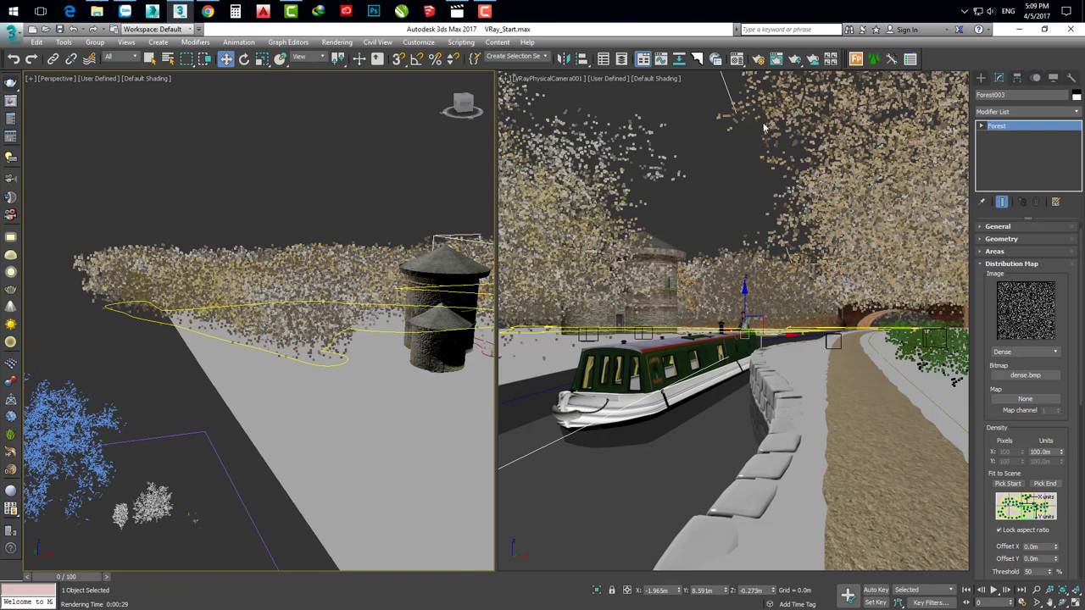
pyautogui.click(856, 60)
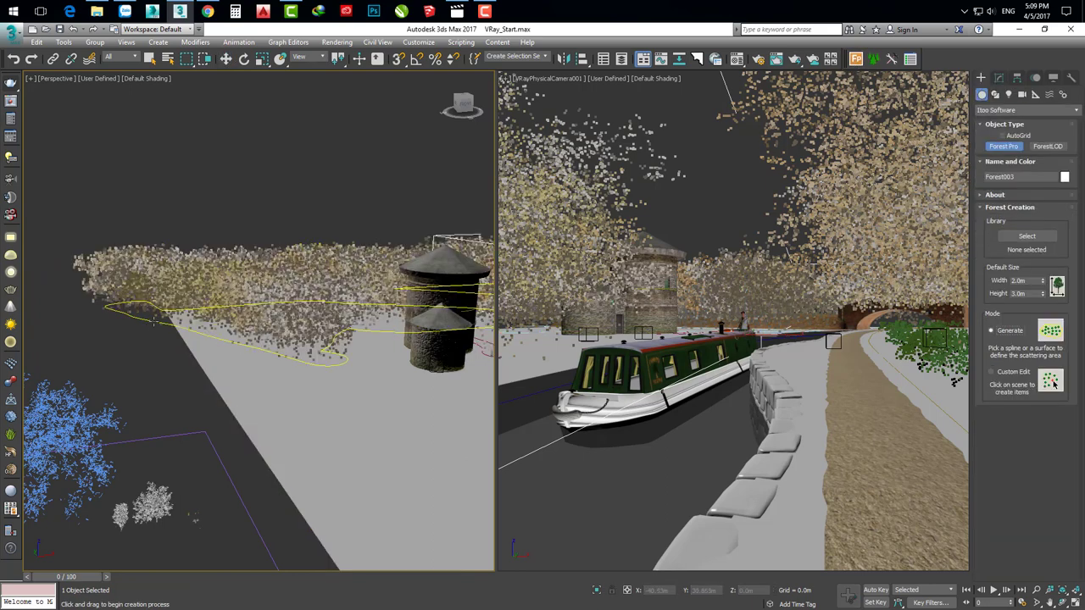
# Step: Create Forest004 by picking the Spline_Trees_1 spline
pyautogui.click(151, 321)
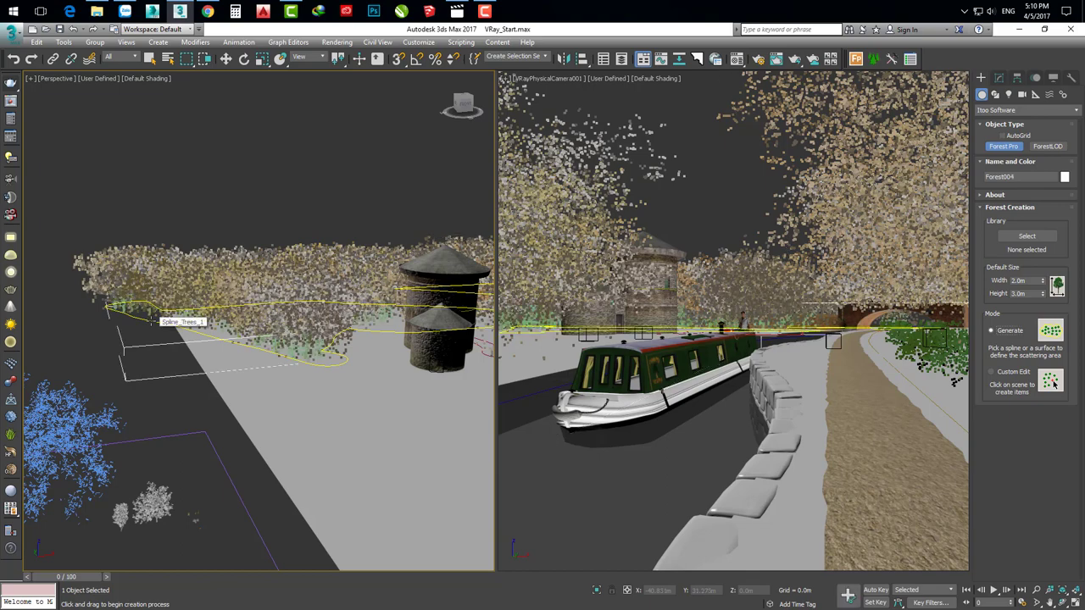
pyautogui.scroll(2, 224, 332)
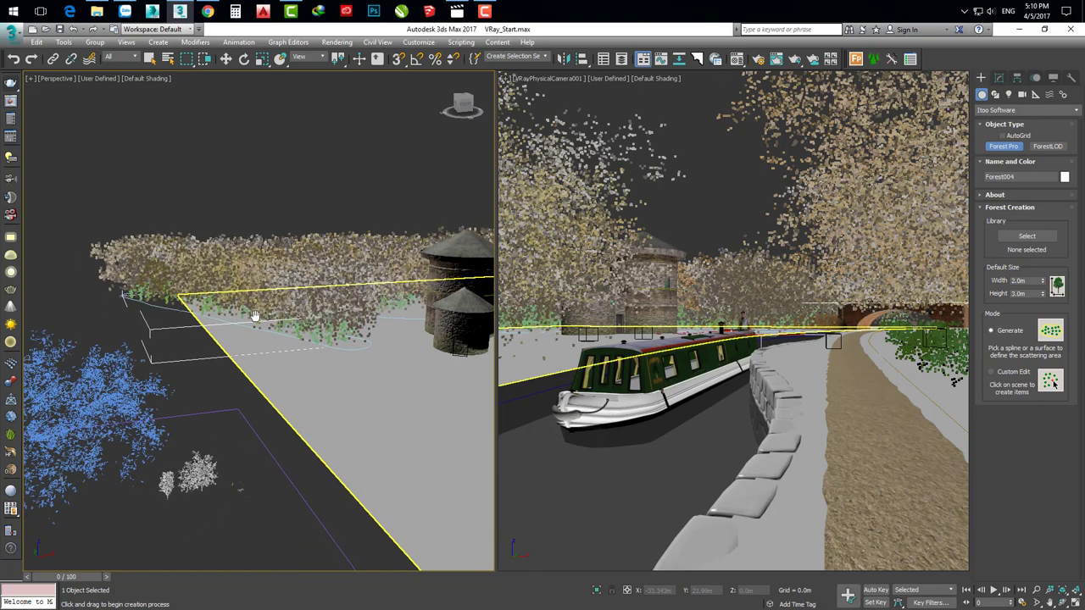
pyautogui.scroll(2, 222, 323)
pyautogui.scroll(3, 216, 293)
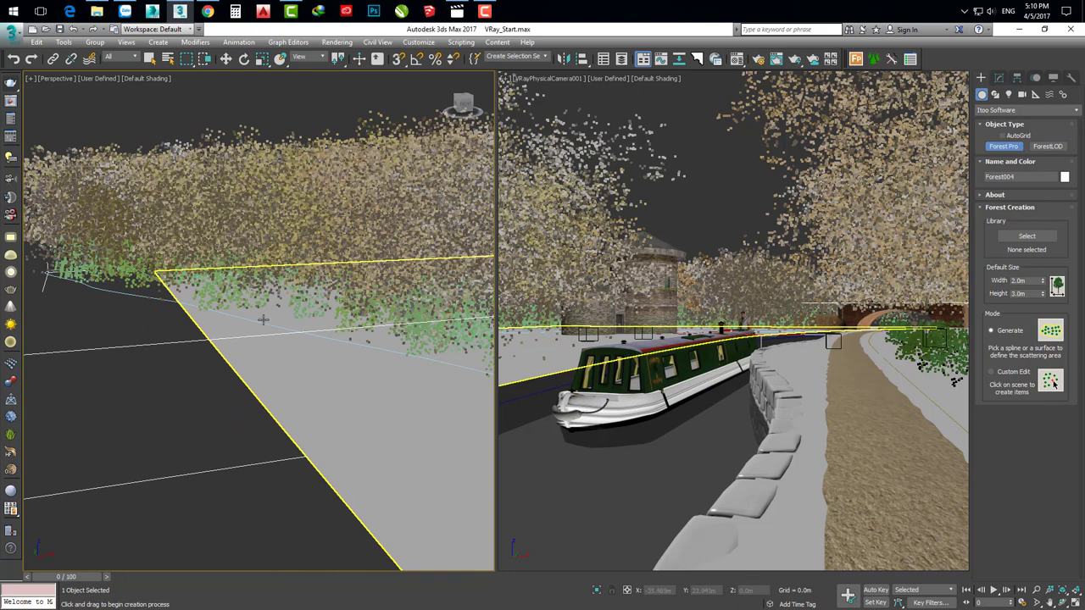
pyautogui.rightClick(350, 331)
# Step: Import the HQPlants Free Bush model from the library into Forest004's geometry
pyautogui.click(999, 78)
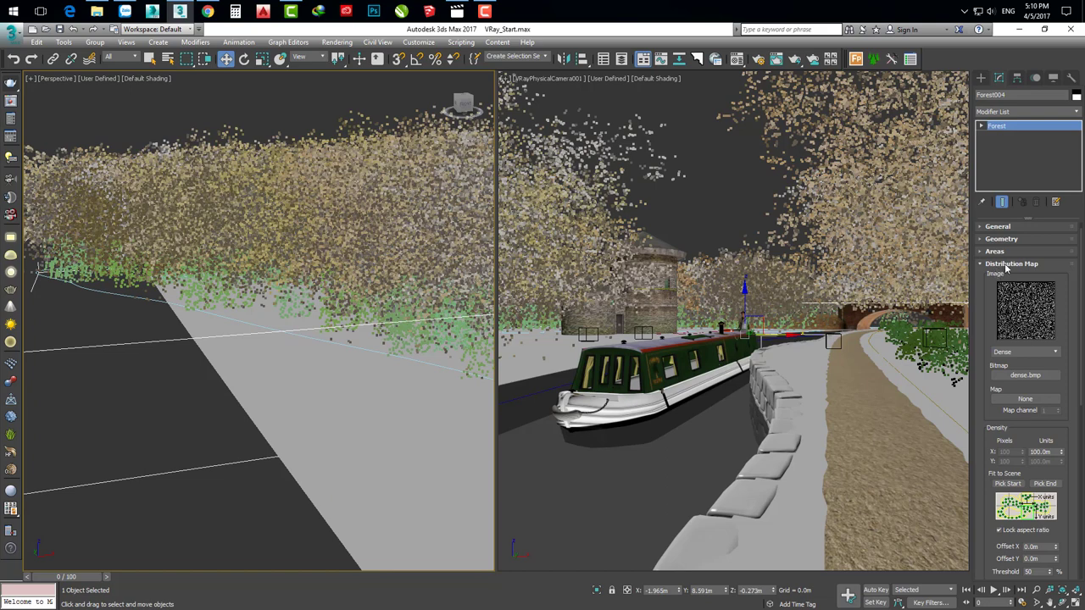
pyautogui.click(1007, 266)
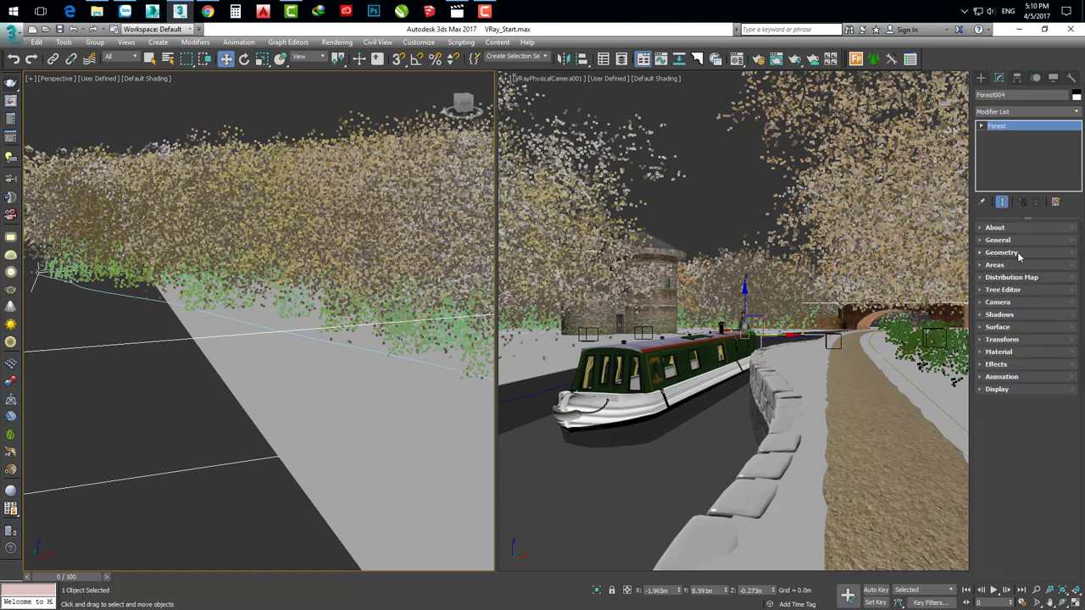
pyautogui.click(1017, 252)
pyautogui.moveTo(989, 312); pyautogui.dragTo(990, 325)
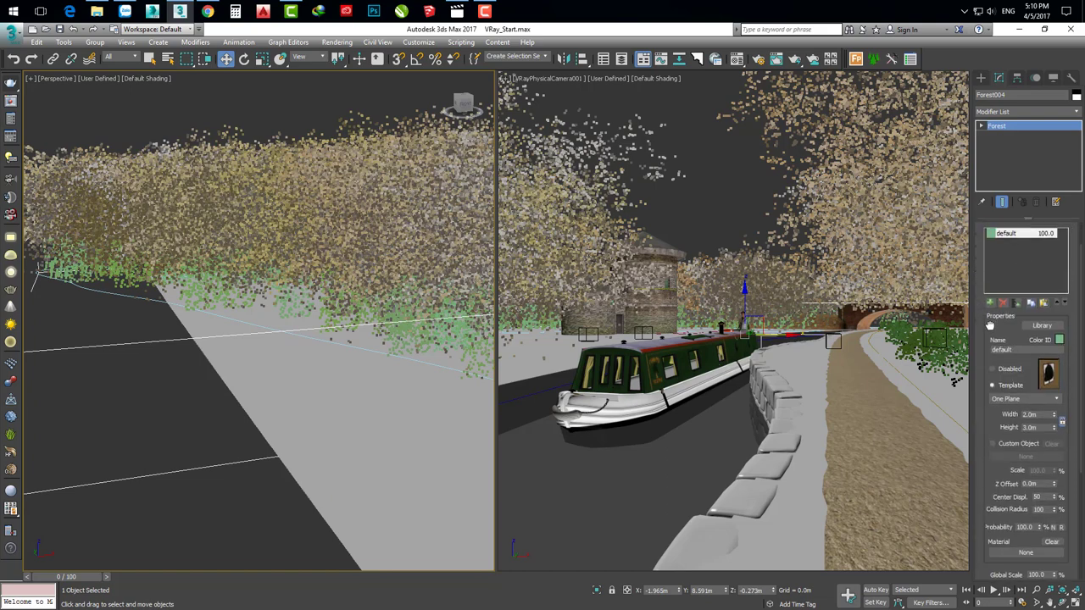
pyautogui.click(1042, 326)
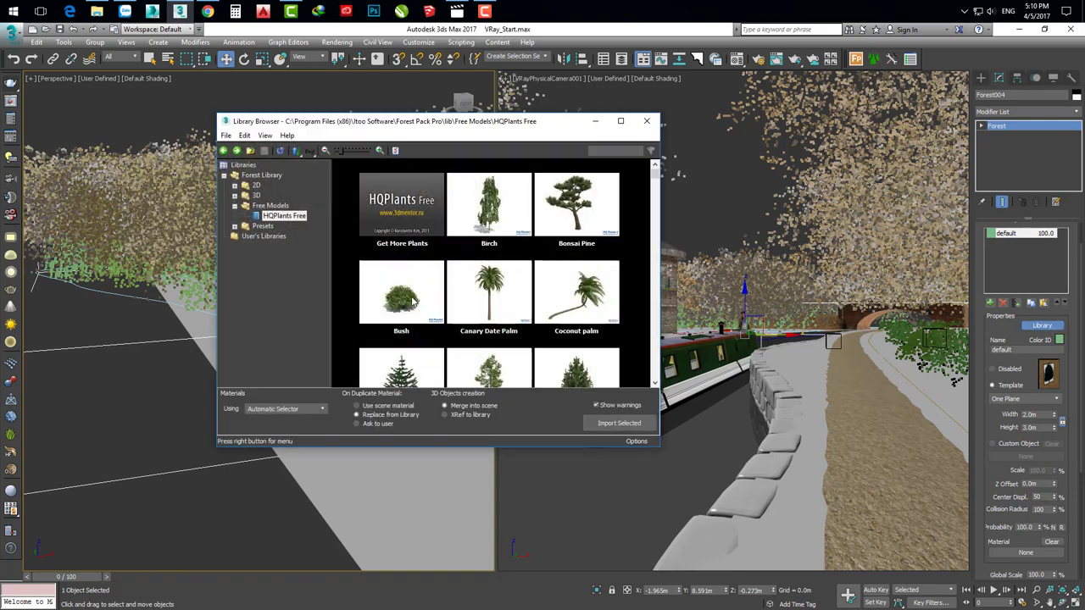
pyautogui.click(414, 301)
pyautogui.click(619, 423)
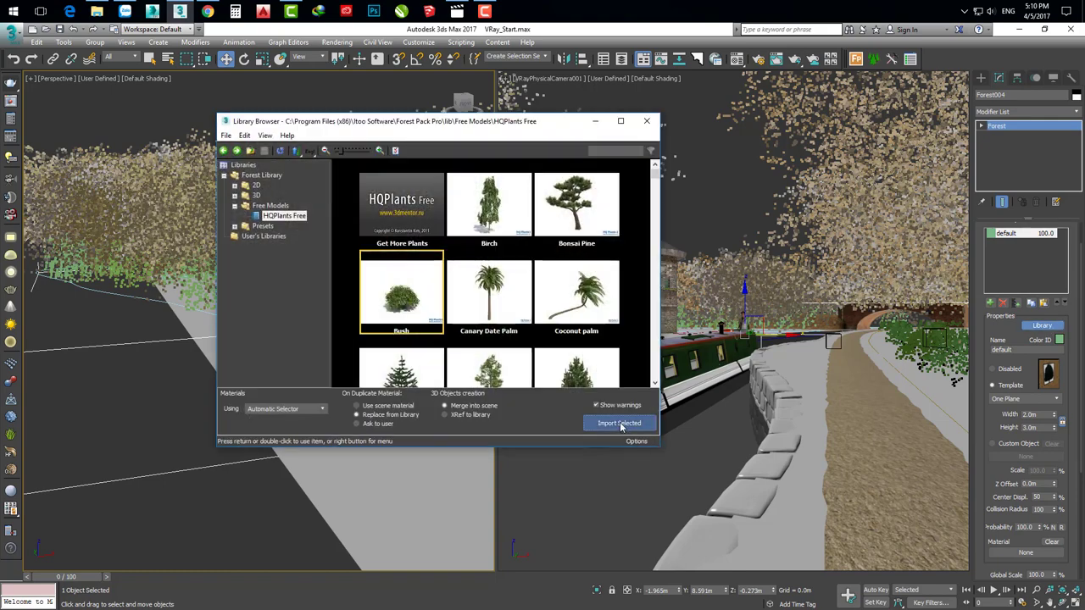
pyautogui.keyDown('alt'); pyautogui.moveTo(318, 314); pyautogui.dragTo(232, 334, button='middle'); pyautogui.keyUp('alt')
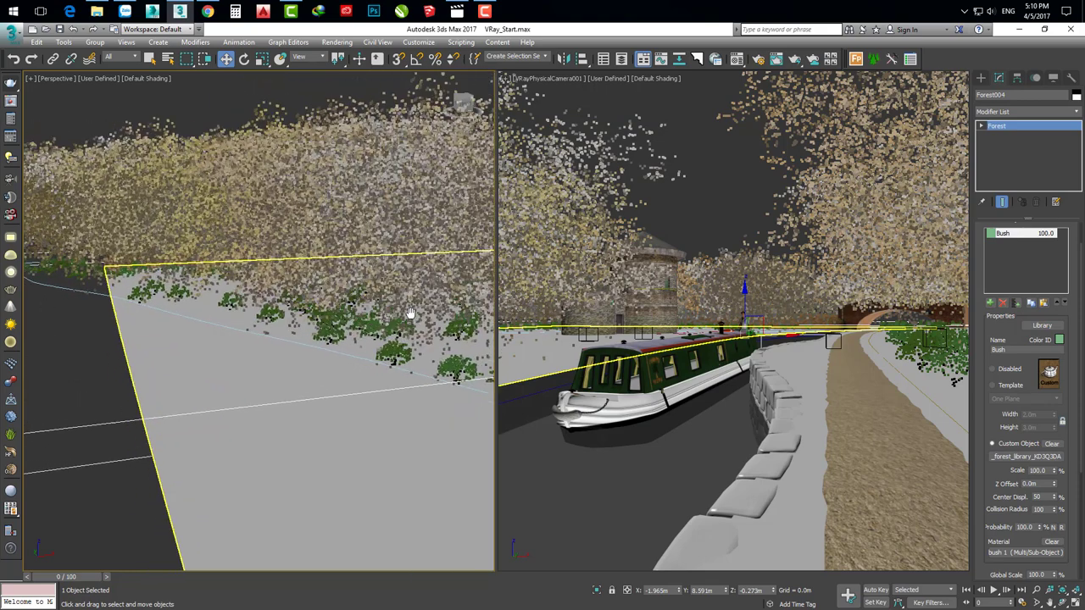
pyautogui.keyDown('alt'); pyautogui.moveTo(396, 315); pyautogui.dragTo(420, 335, button='middle'); pyautogui.keyUp('alt')
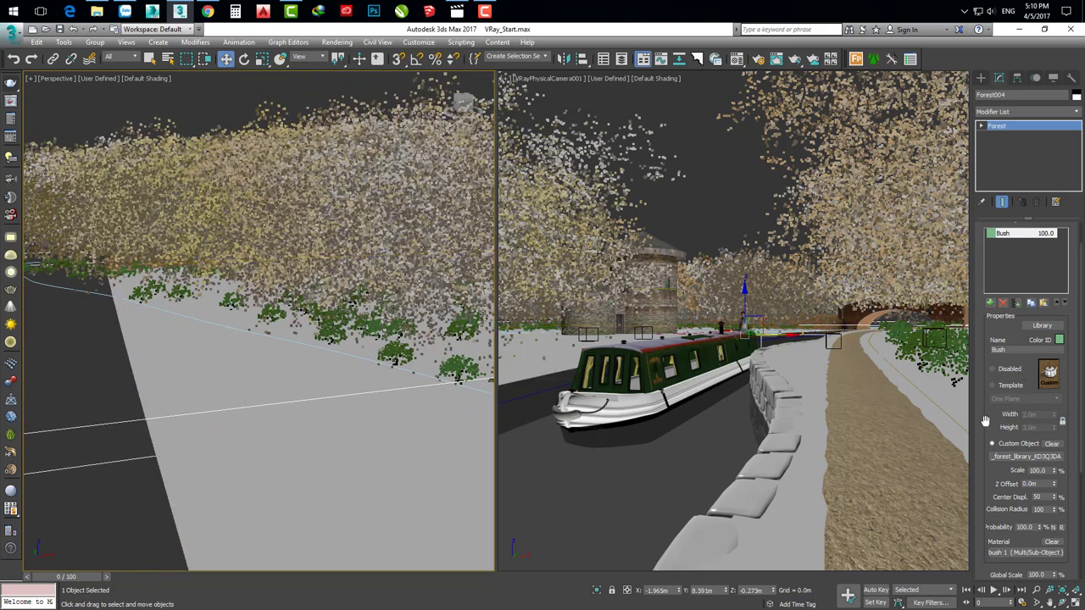
pyautogui.moveTo(984, 424)
pyautogui.mouseDown()
pyautogui.moveTo(993, 408)
pyautogui.moveTo(994, 466)
pyautogui.mouseUp()
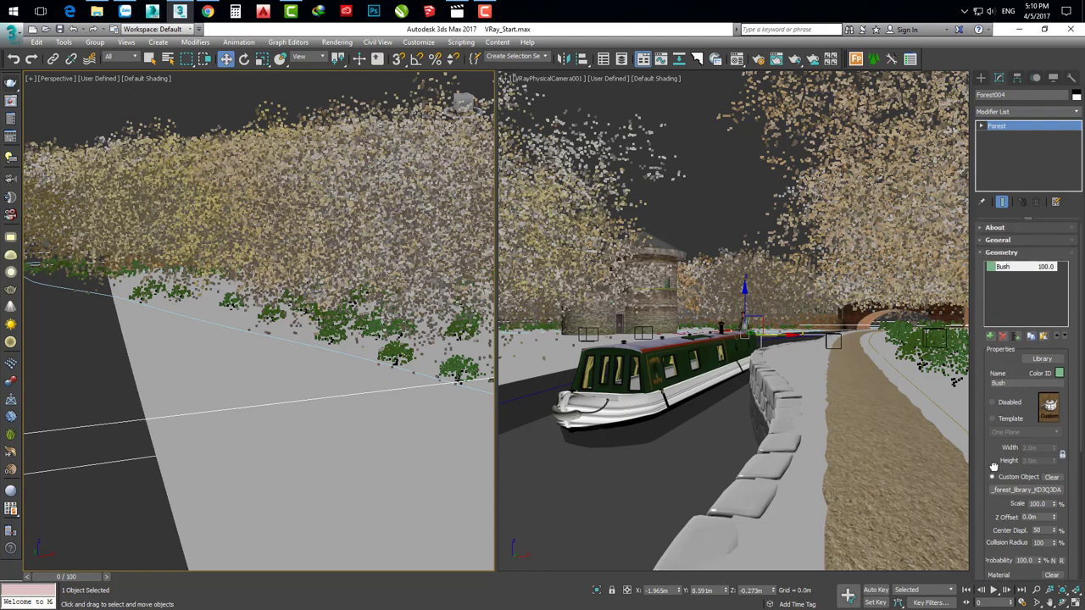
pyautogui.click(991, 256)
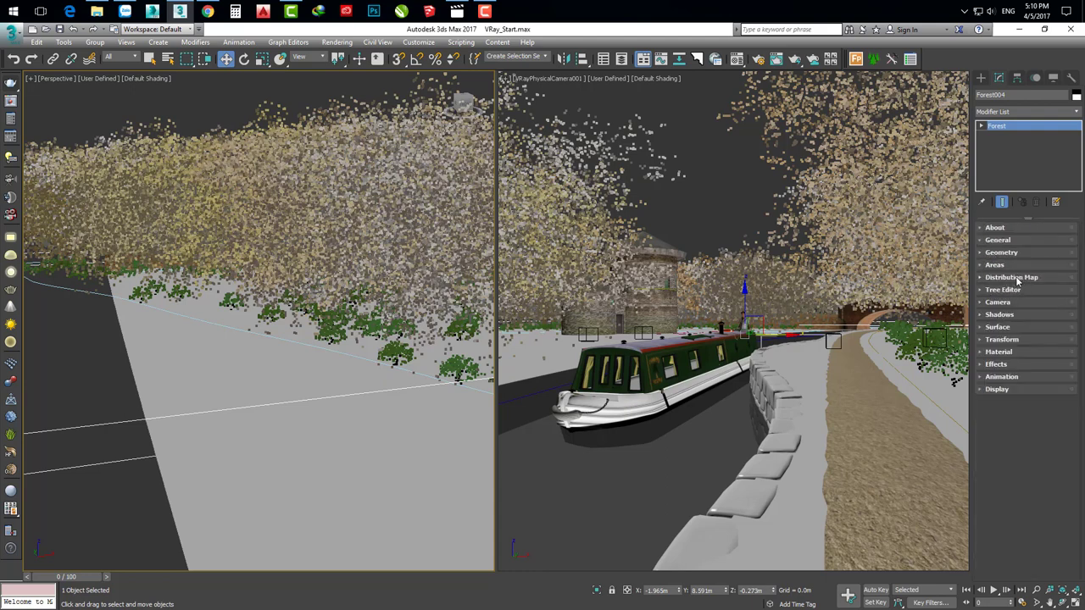
# Step: Try the Full distribution pattern on Forest004, then return to Dense
pyautogui.click(1018, 280)
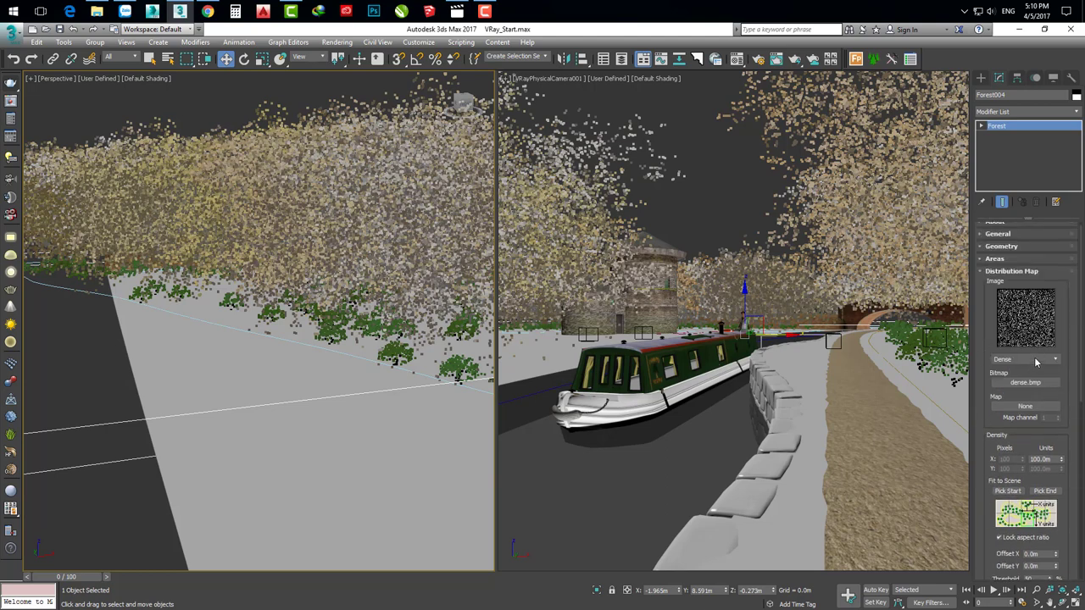
pyautogui.click(1035, 360)
pyautogui.click(1008, 424)
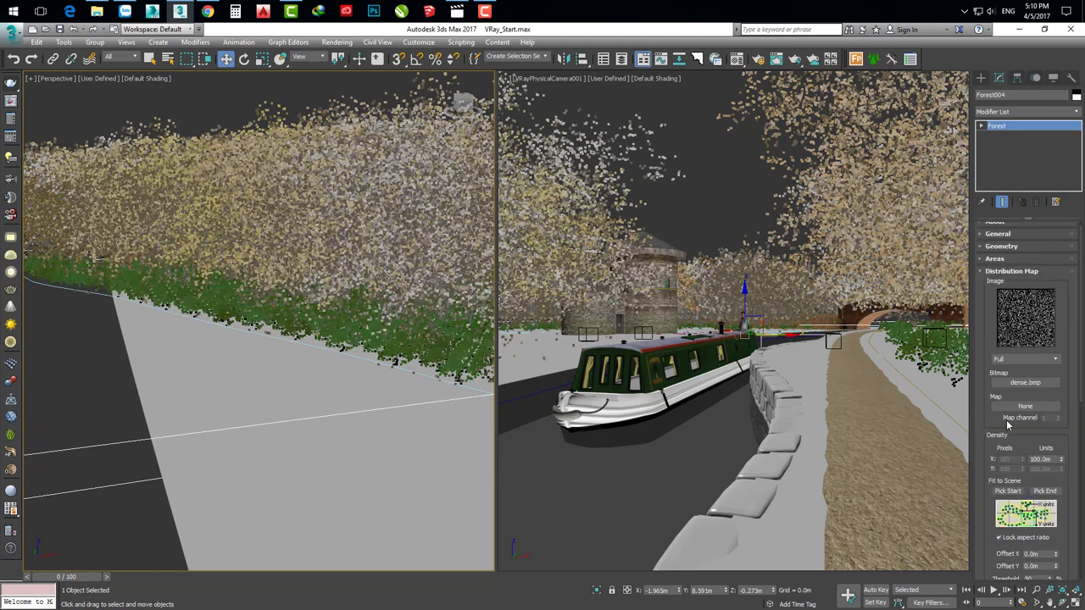
pyautogui.click(1045, 363)
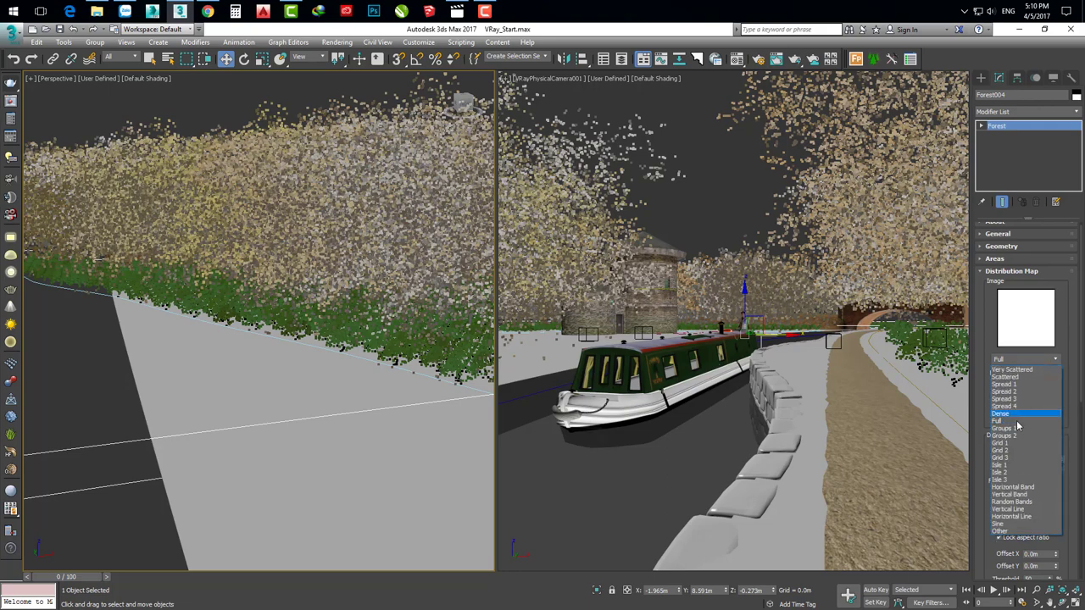
pyautogui.click(1016, 414)
# Step: Set Forest004's Density Units X spacing to 54.0m
pyautogui.moveTo(991, 420); pyautogui.dragTo(994, 315)
pyautogui.doubleClick(1041, 363)
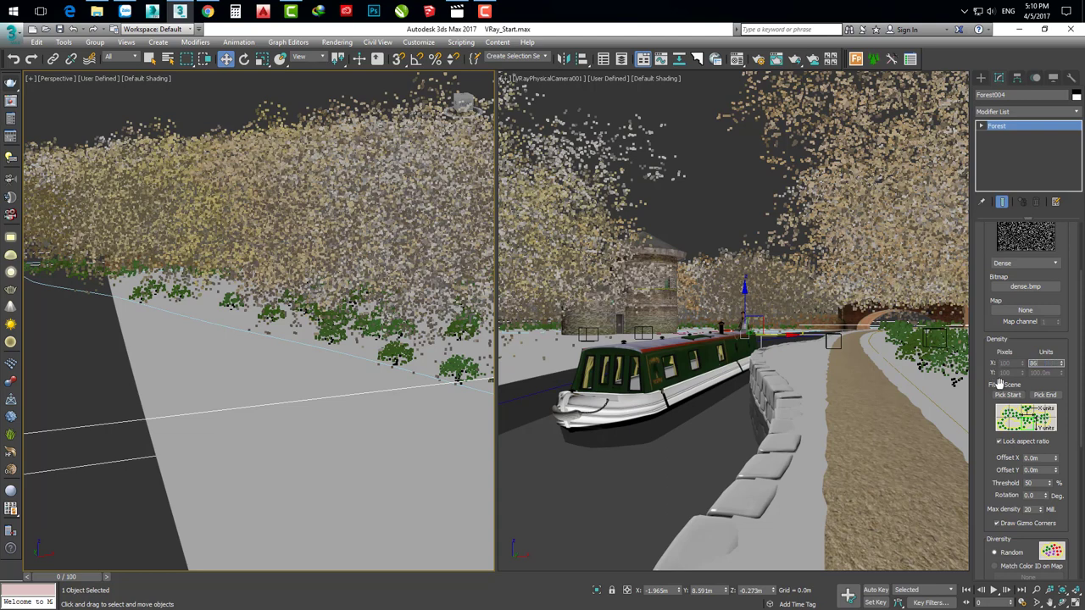
pyautogui.press('Return')
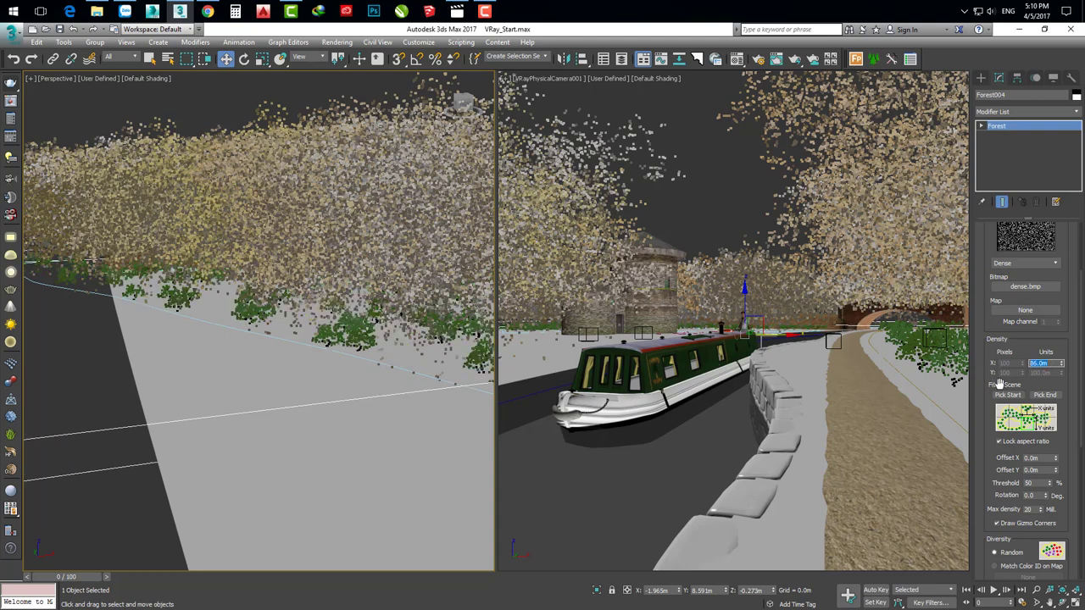
pyautogui.write('54')
pyautogui.press('Return')
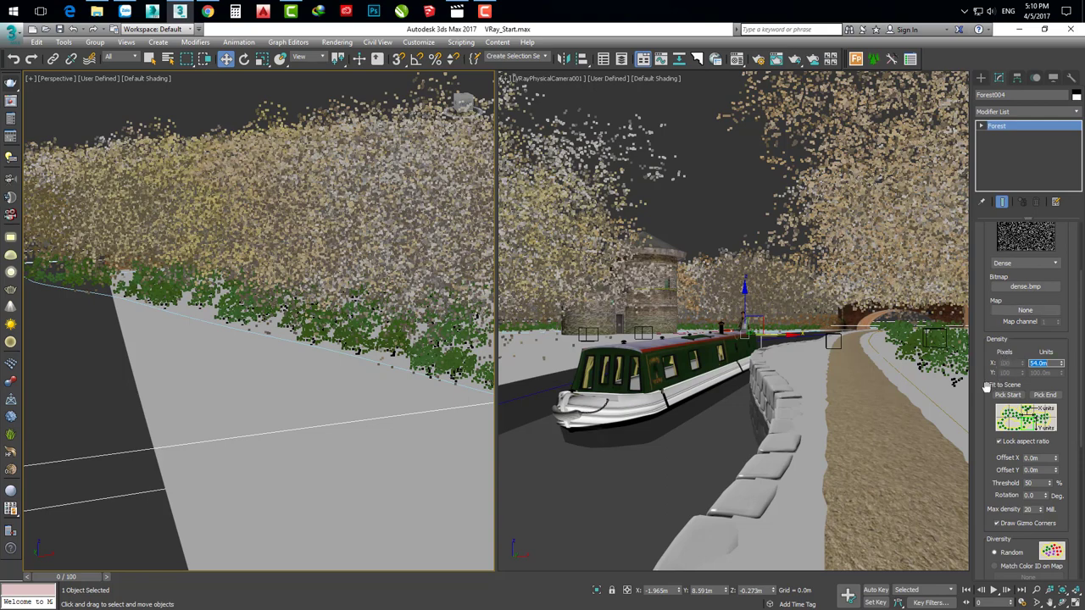
pyautogui.moveTo(982, 375)
pyautogui.mouseDown()
pyautogui.moveTo(994, 399)
pyautogui.moveTo(995, 375)
pyautogui.mouseUp()
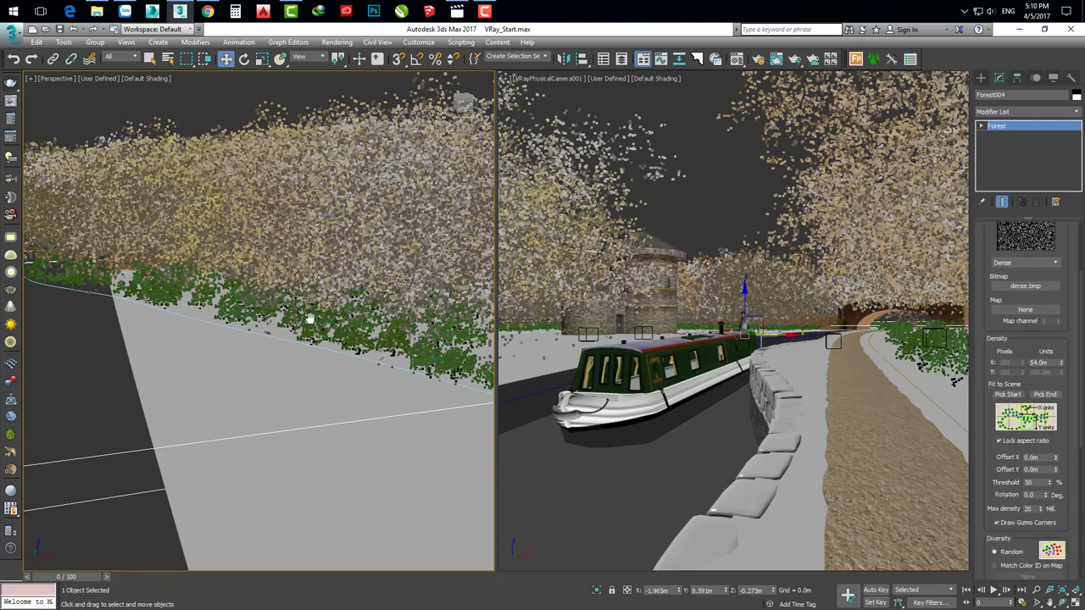
pyautogui.moveTo(313, 319)
pyautogui.keyDown('alt'); pyautogui.mouseDown(button='middle')
pyautogui.moveTo(322, 280)
pyautogui.moveTo(312, 305)
pyautogui.moveTo(322, 311)
pyautogui.moveTo(211, 307)
pyautogui.mouseUp(button='middle'); pyautogui.keyUp('alt')
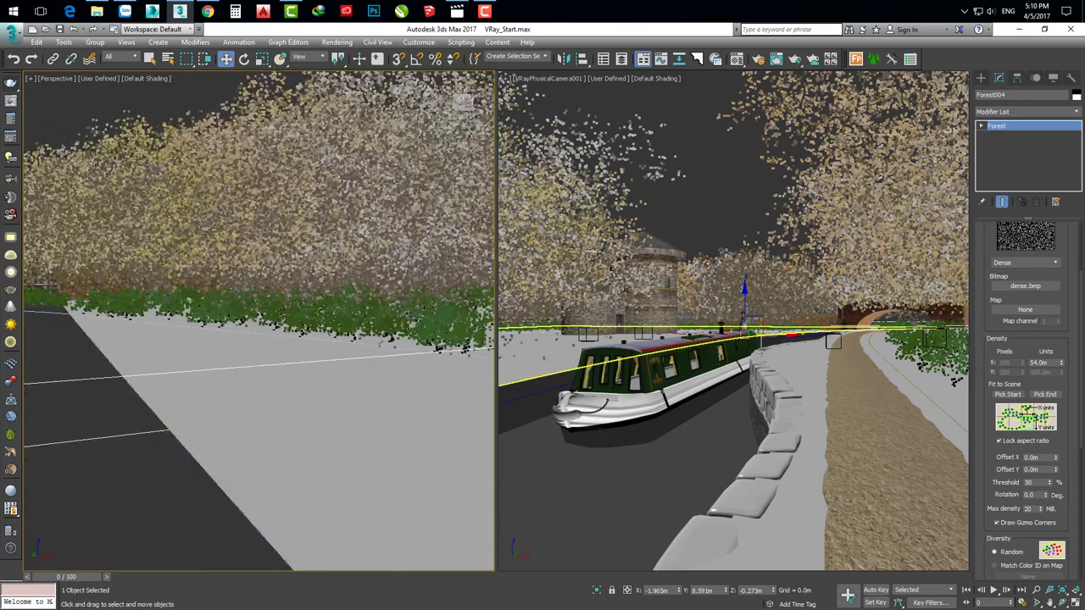
pyautogui.moveTo(984, 322); pyautogui.dragTo(984, 426)
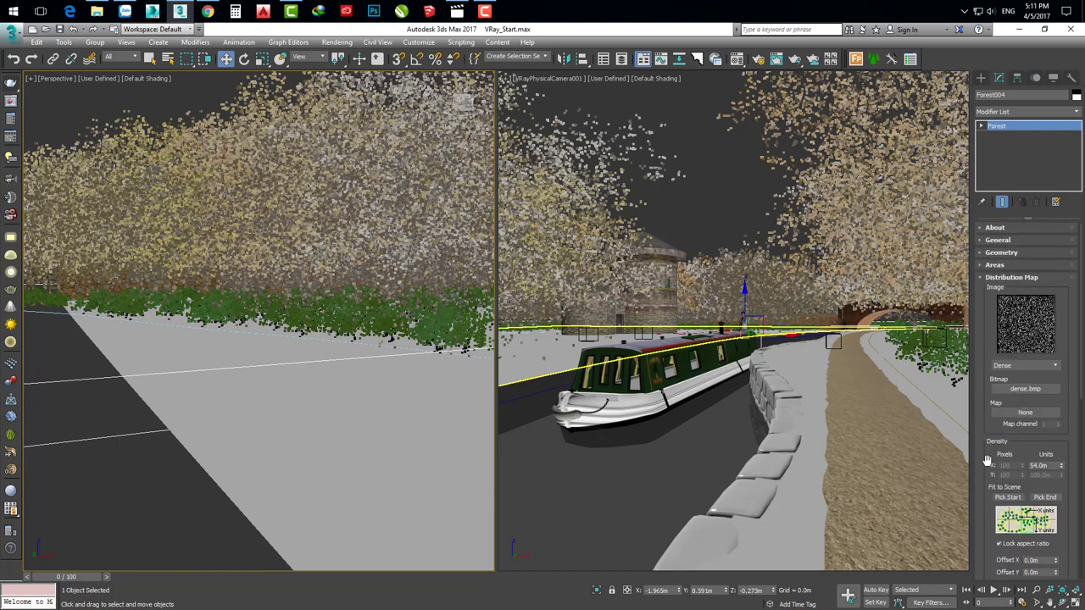
# Step: Set Forest004's Global Scale to 150 so the bushes appear larger
pyautogui.click(1020, 280)
pyautogui.click(1008, 266)
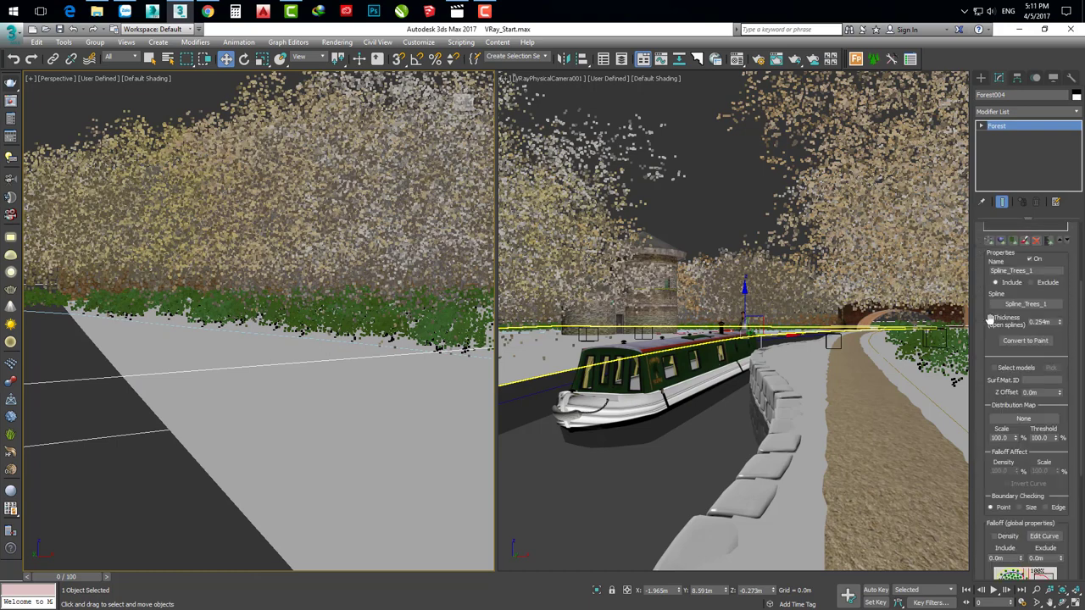
pyautogui.moveTo(984, 340)
pyautogui.mouseDown()
pyautogui.moveTo(984, 299)
pyautogui.moveTo(994, 446)
pyautogui.mouseUp()
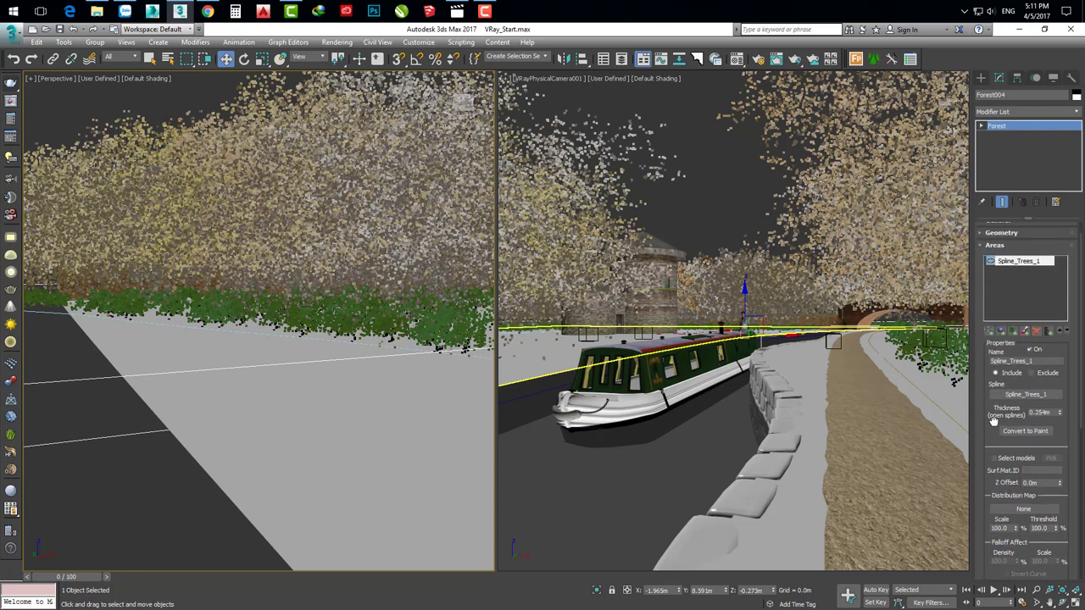
pyautogui.click(1008, 266)
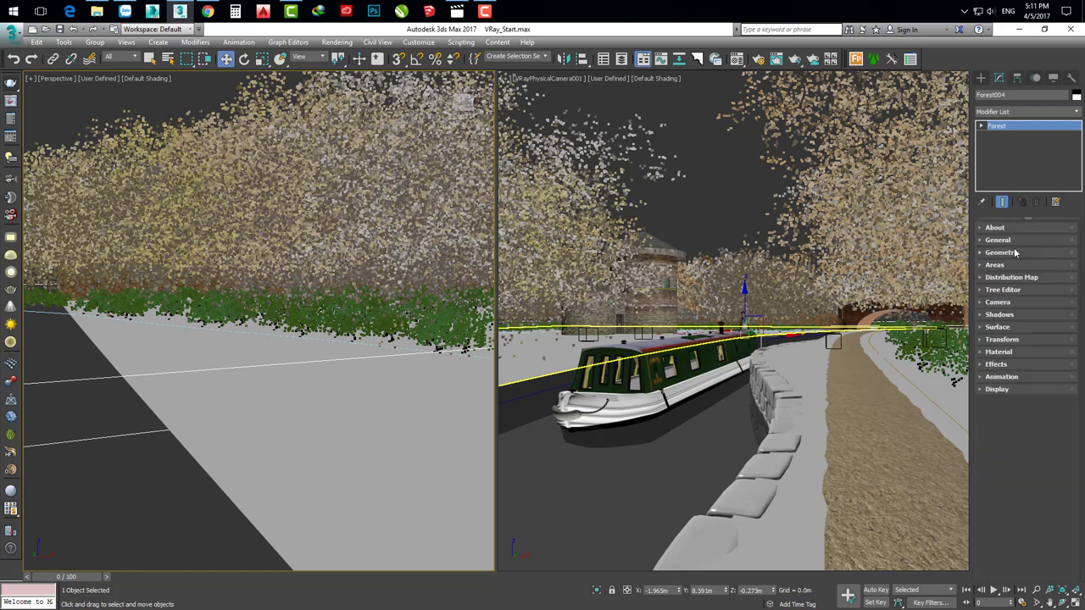
pyautogui.click(1014, 247)
pyautogui.scroll(-3, 986, 386)
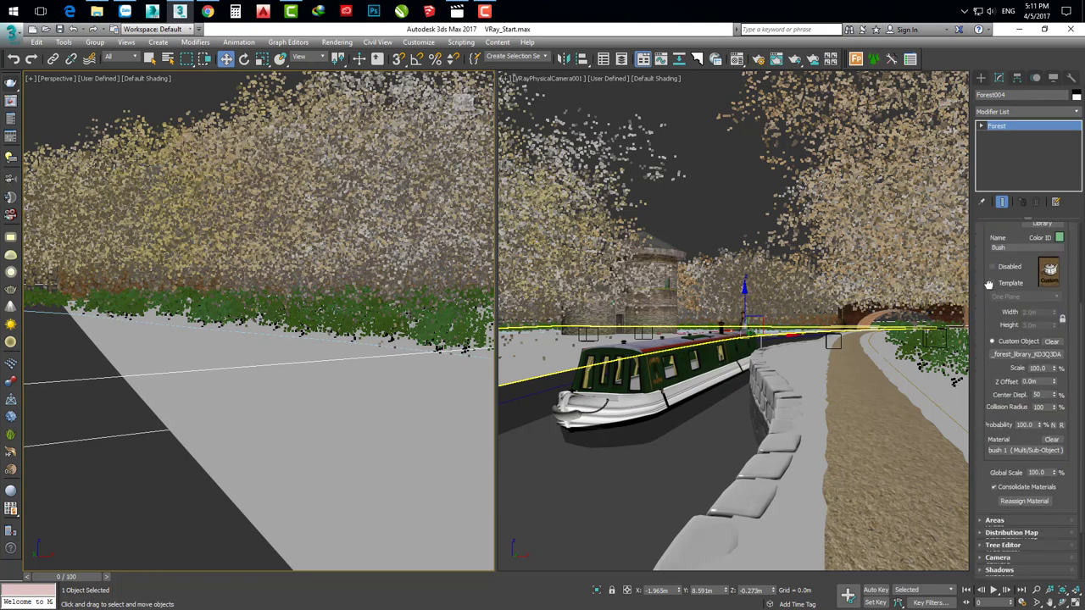
pyautogui.scroll(-2, 988, 390)
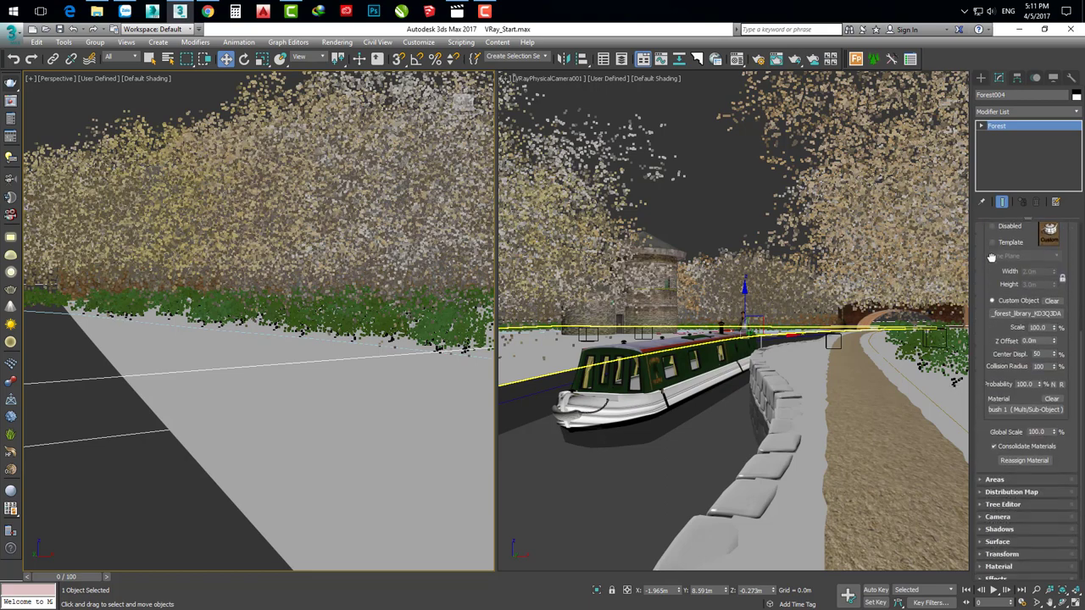
pyautogui.doubleClick(1038, 432)
pyautogui.write('150')
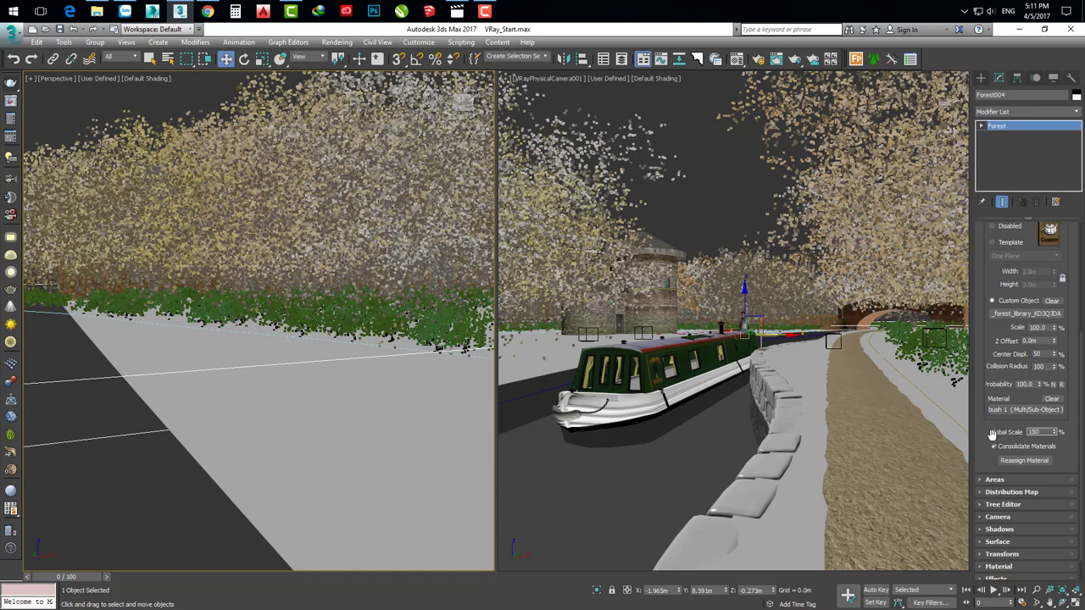
pyautogui.press('Return')
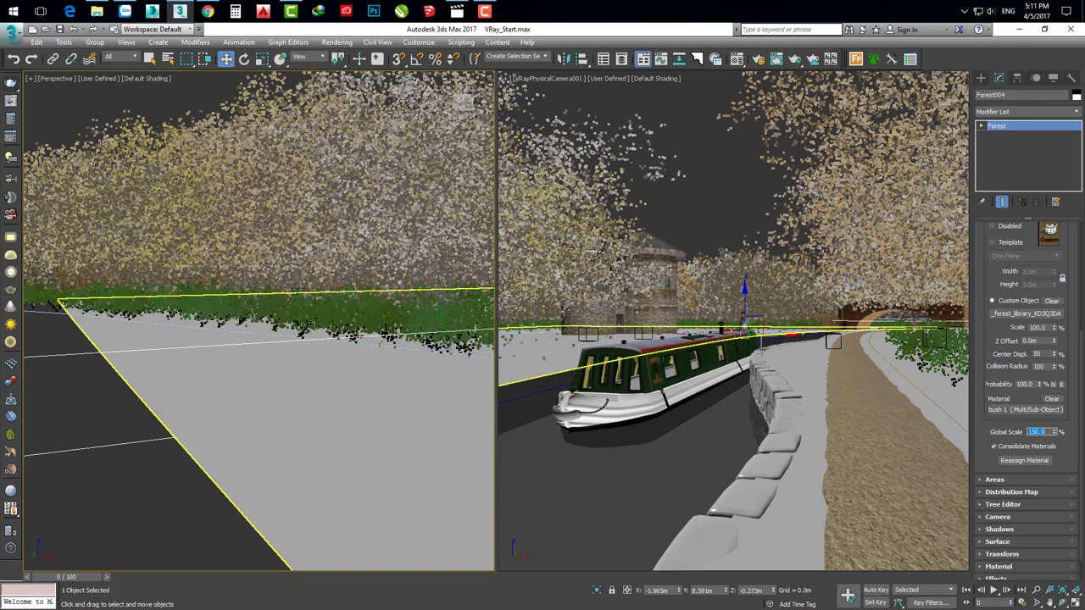
pyautogui.moveTo(296, 287)
pyautogui.keyDown('alt'); pyautogui.mouseDown(button='middle')
pyautogui.moveTo(293, 301)
pyautogui.moveTo(252, 275)
pyautogui.moveTo(393, 315)
pyautogui.mouseUp(button='middle'); pyautogui.keyUp('alt')
pyautogui.click(587, 306)
pyautogui.scroll(3, 978, 278)
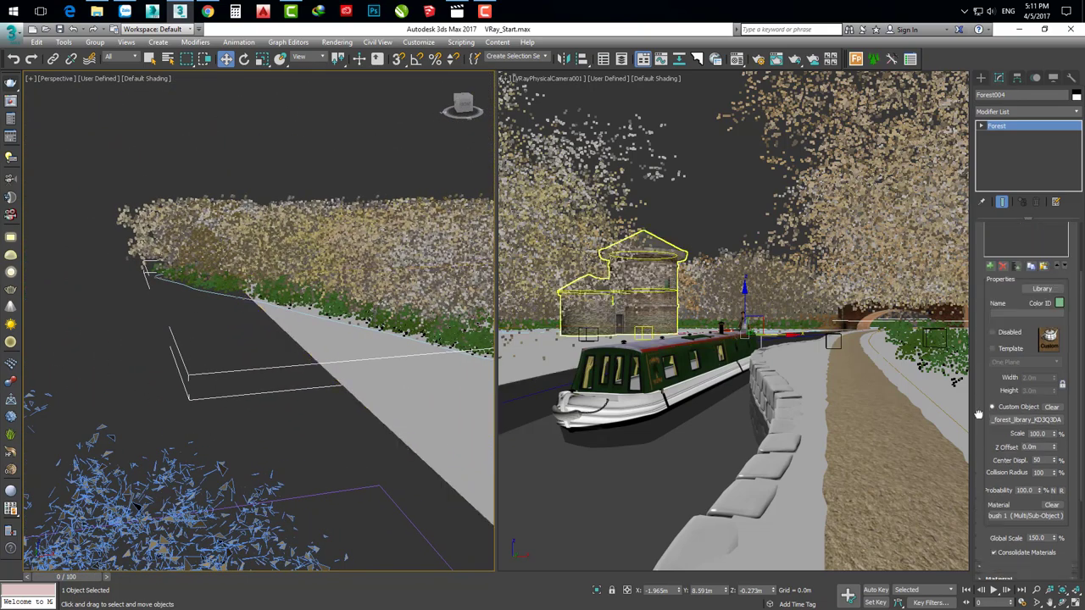
pyautogui.scroll(2, 978, 279)
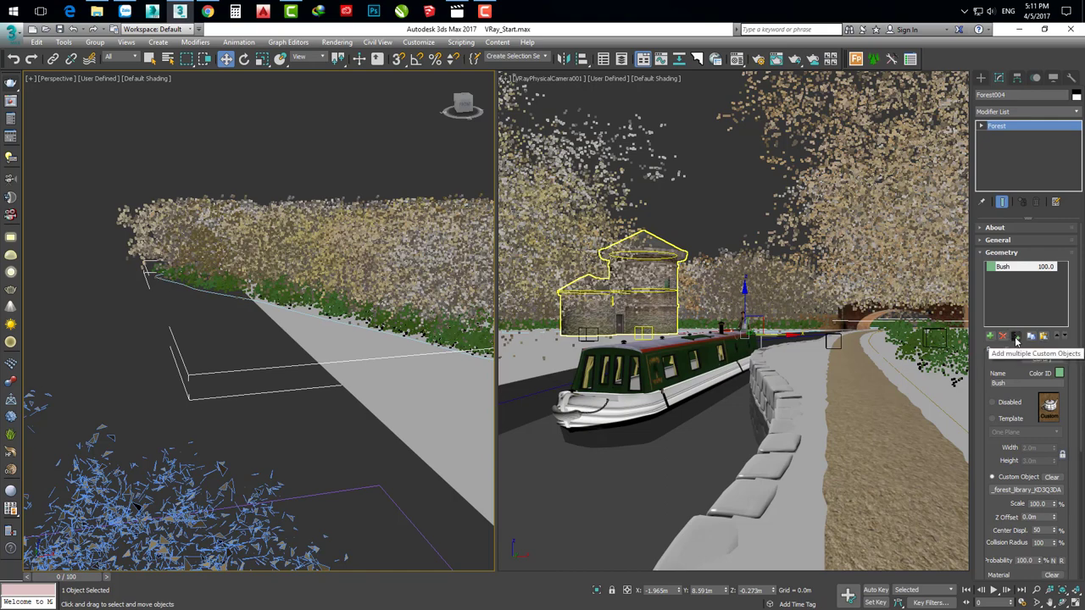
pyautogui.click(1017, 340)
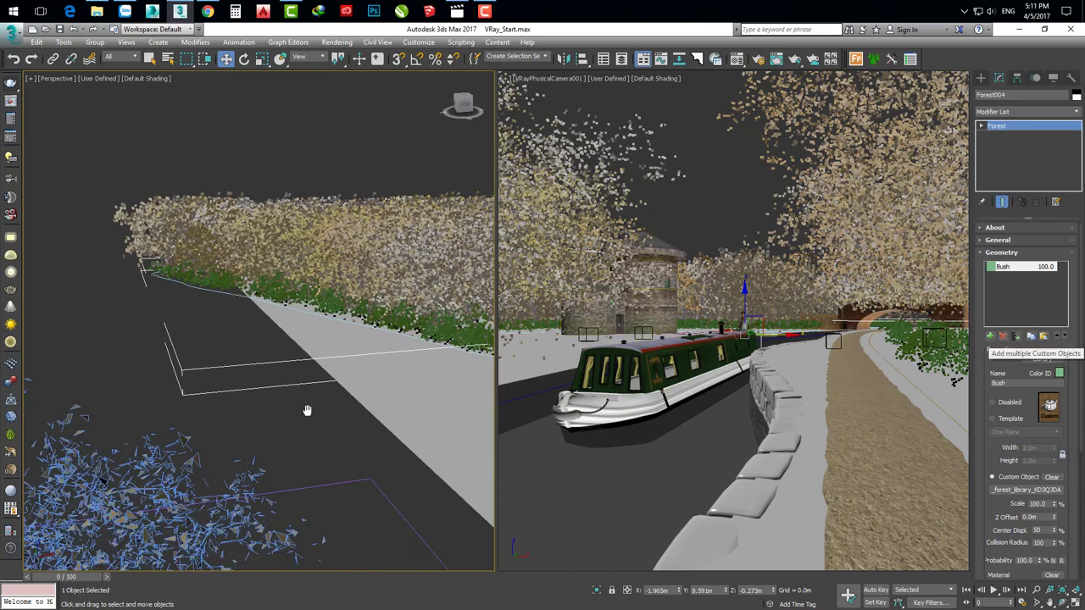
pyautogui.scroll(-5, 339, 402)
pyautogui.scroll(-3, 356, 424)
pyautogui.scroll(5, 339, 416)
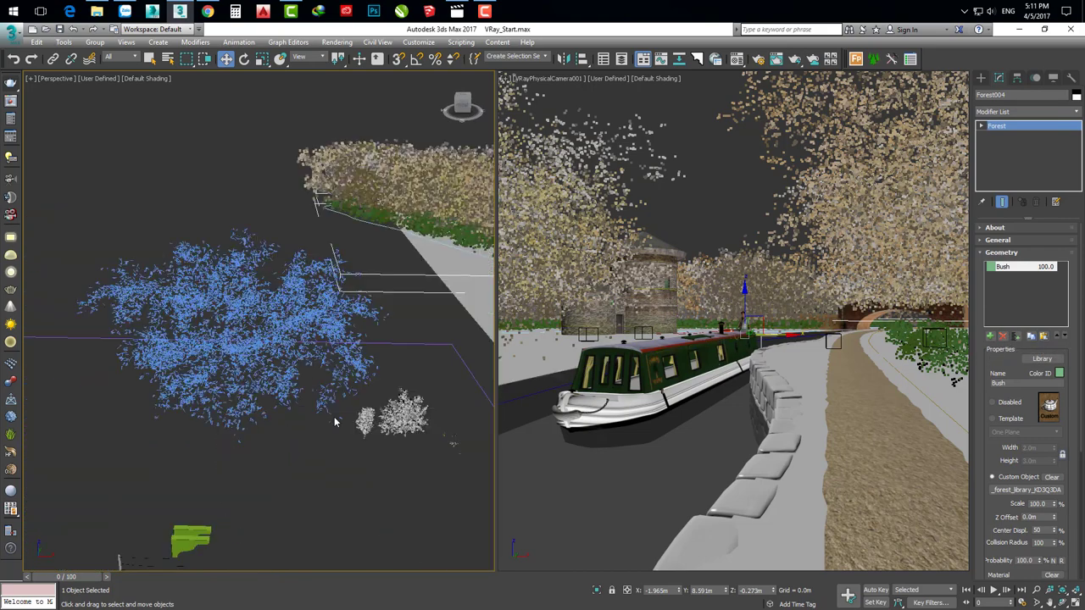
pyautogui.moveTo(334, 416); pyautogui.dragTo(274, 449, button='middle')
pyautogui.click(245, 434)
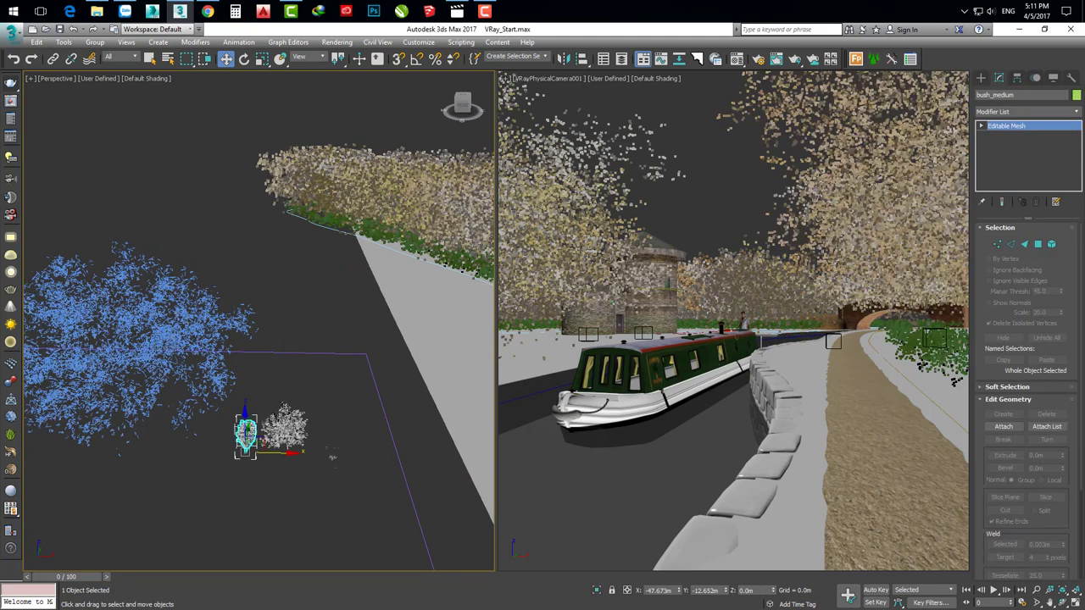
pyautogui.click(285, 424)
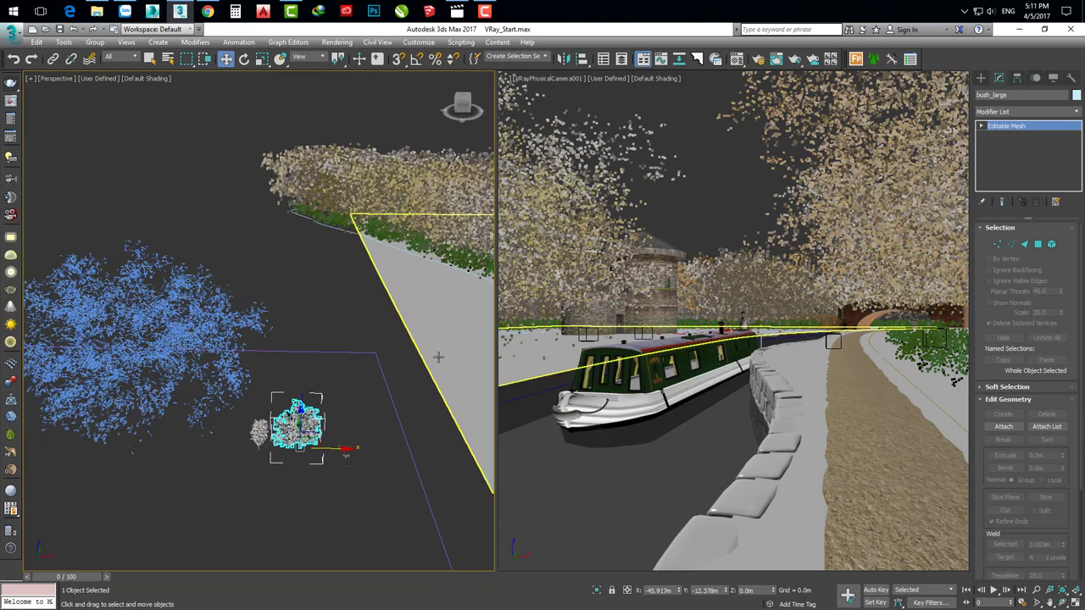
pyautogui.moveTo(410, 288); pyautogui.dragTo(399, 313, button='middle')
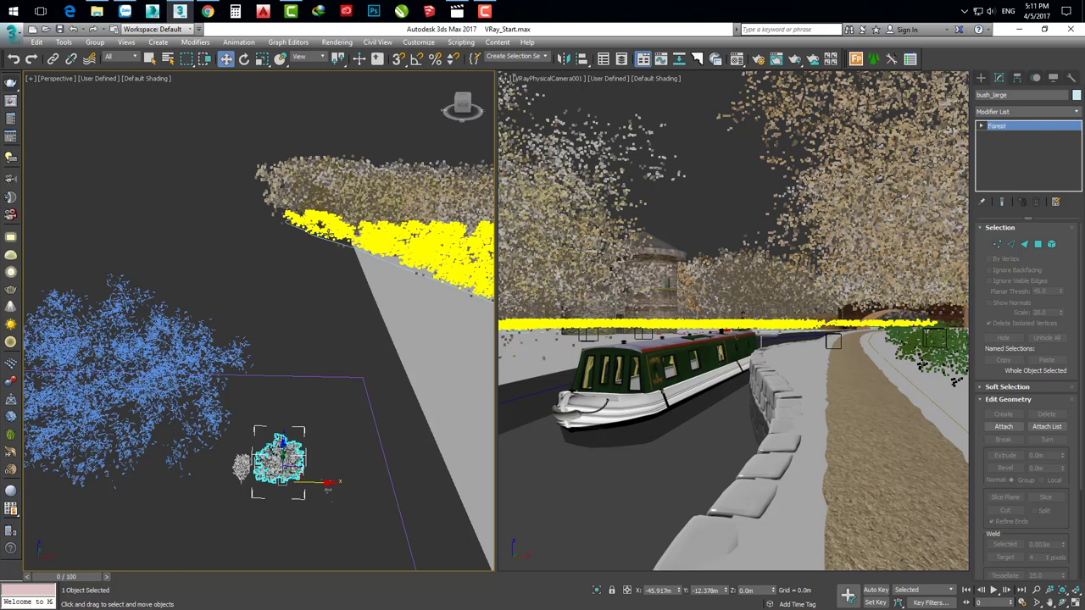
pyautogui.click(356, 233)
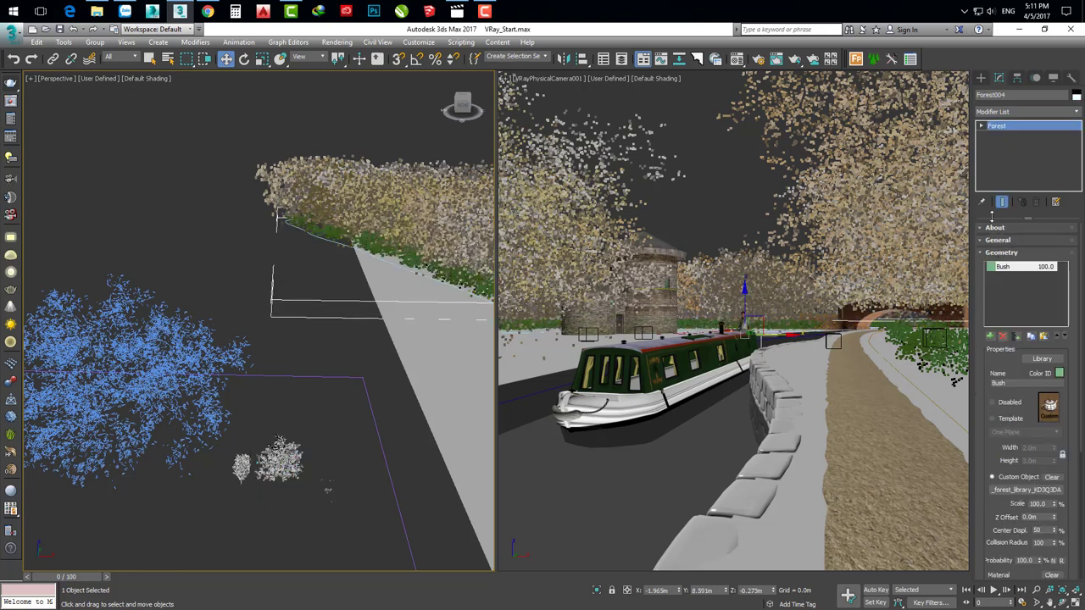
# Step: Add bush_large and bush_medium as custom geometry objects to Forest004
pyautogui.click(1018, 338)
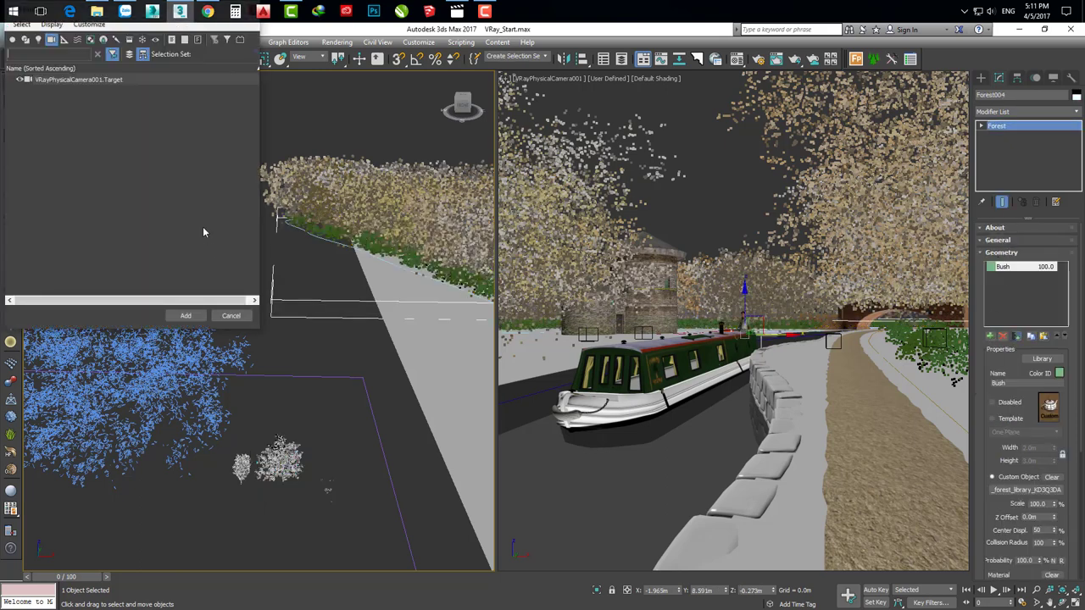
pyautogui.moveTo(259, 110); pyautogui.dragTo(274, 110)
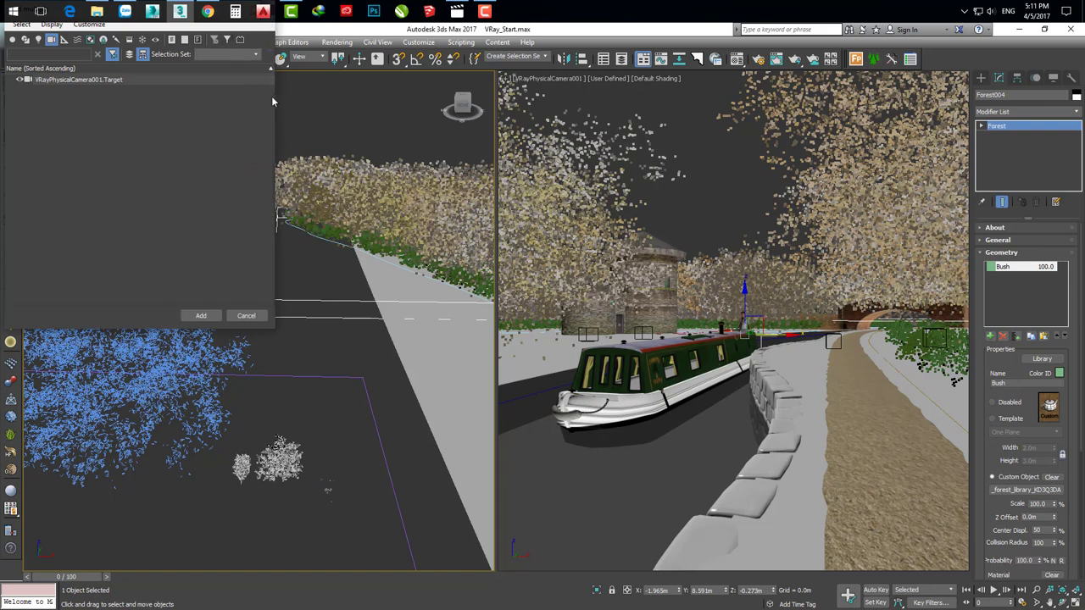
pyautogui.moveTo(273, 102); pyautogui.dragTo(307, 101)
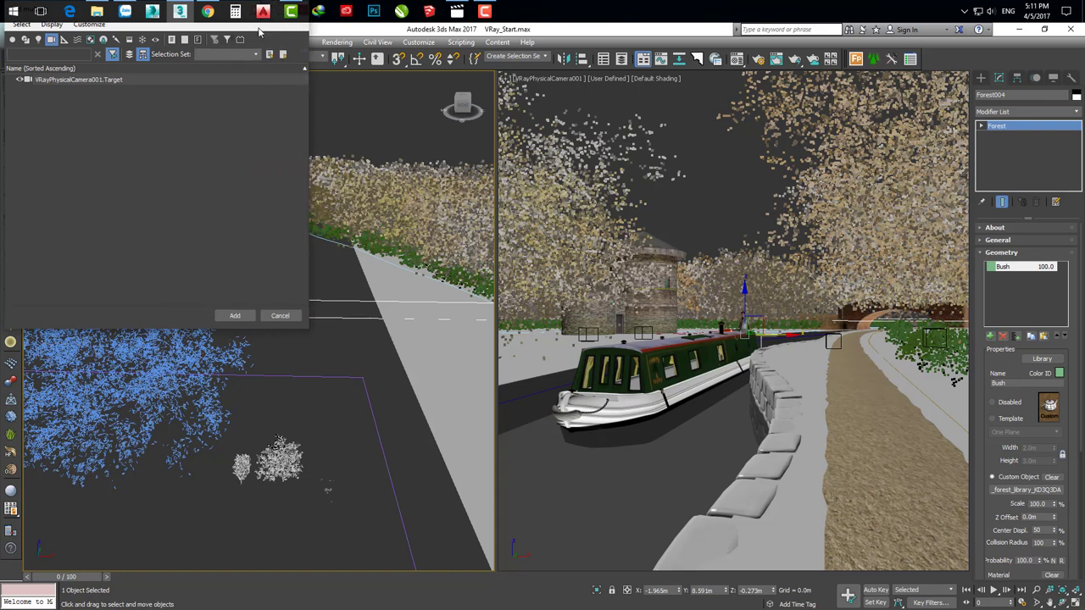
pyautogui.moveTo(309, 34); pyautogui.dragTo(284, 71)
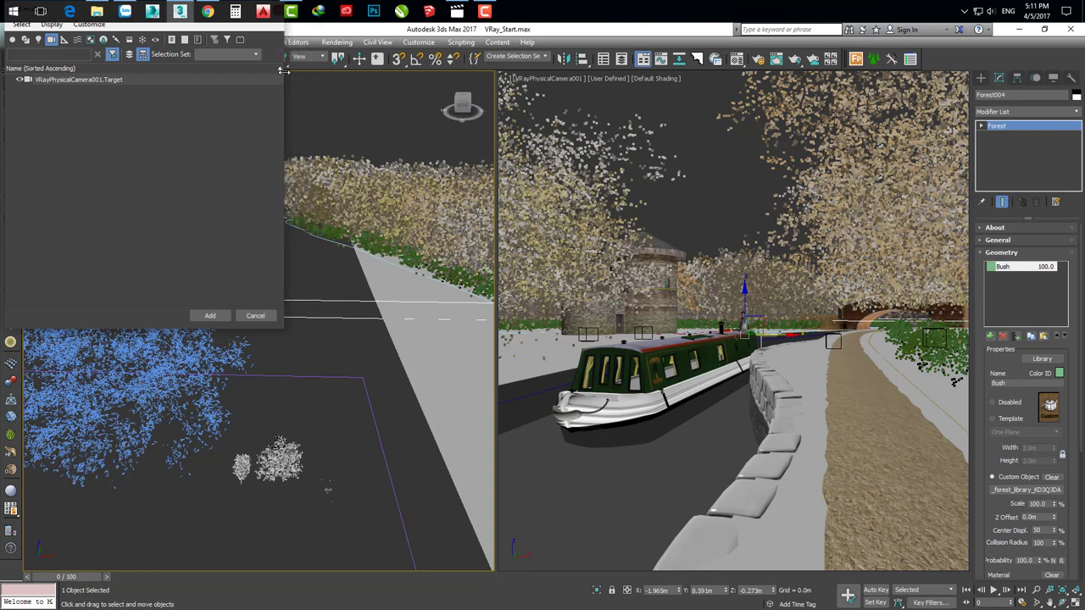
pyautogui.click(15, 40)
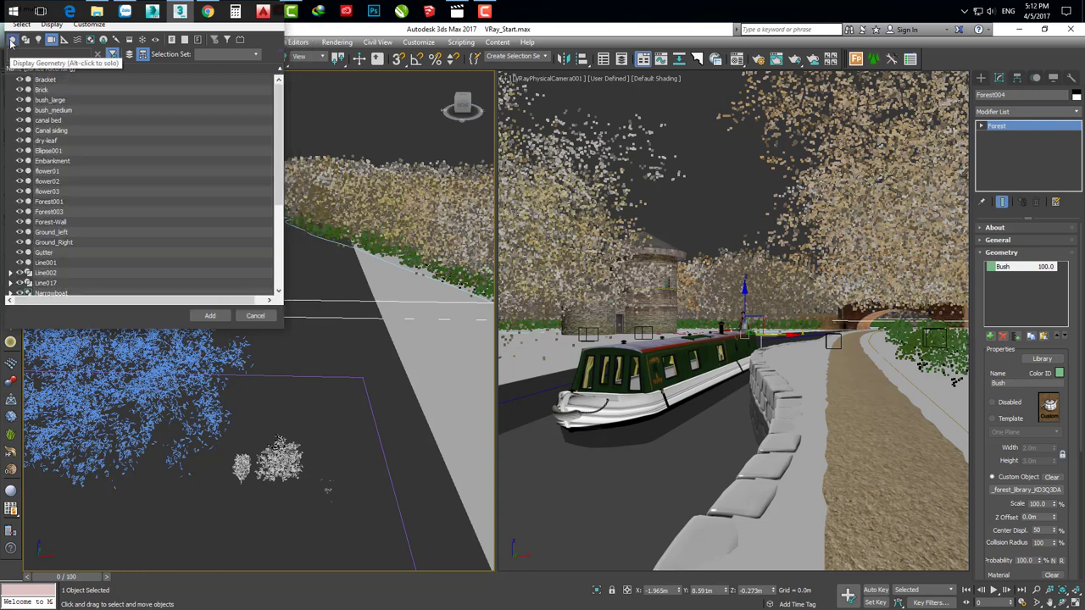
pyautogui.click(82, 102)
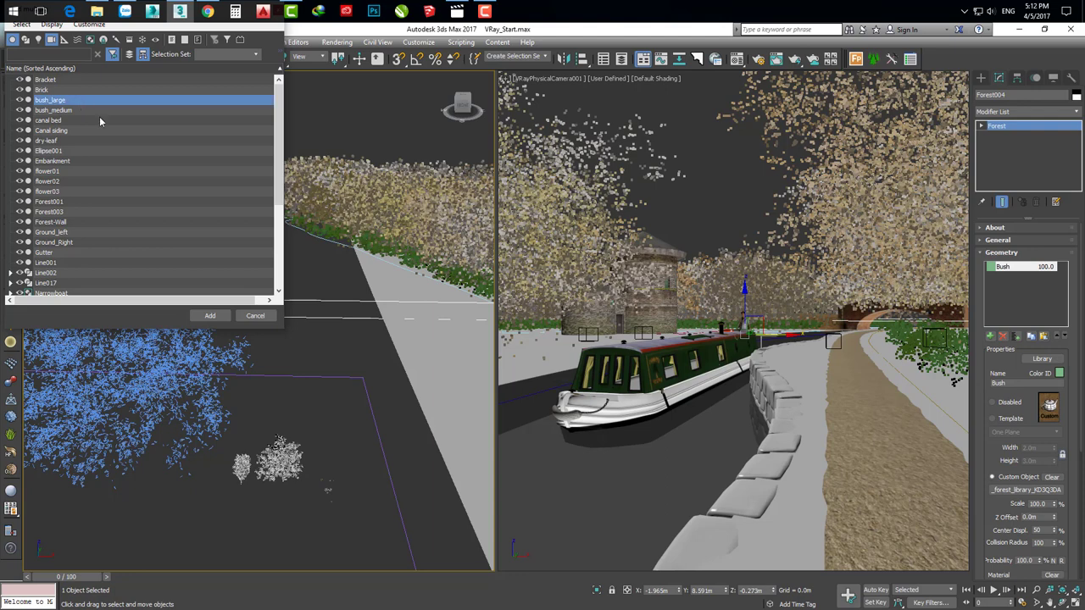
pyautogui.keyDown('ctrl'); pyautogui.click(82, 110); pyautogui.keyUp('ctrl')
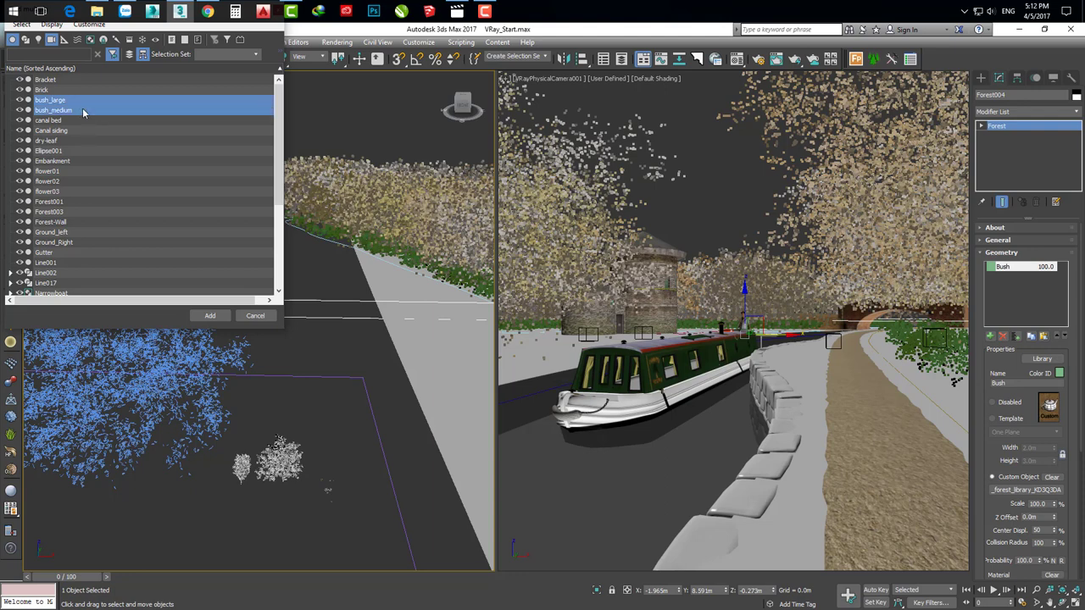
pyautogui.click(210, 315)
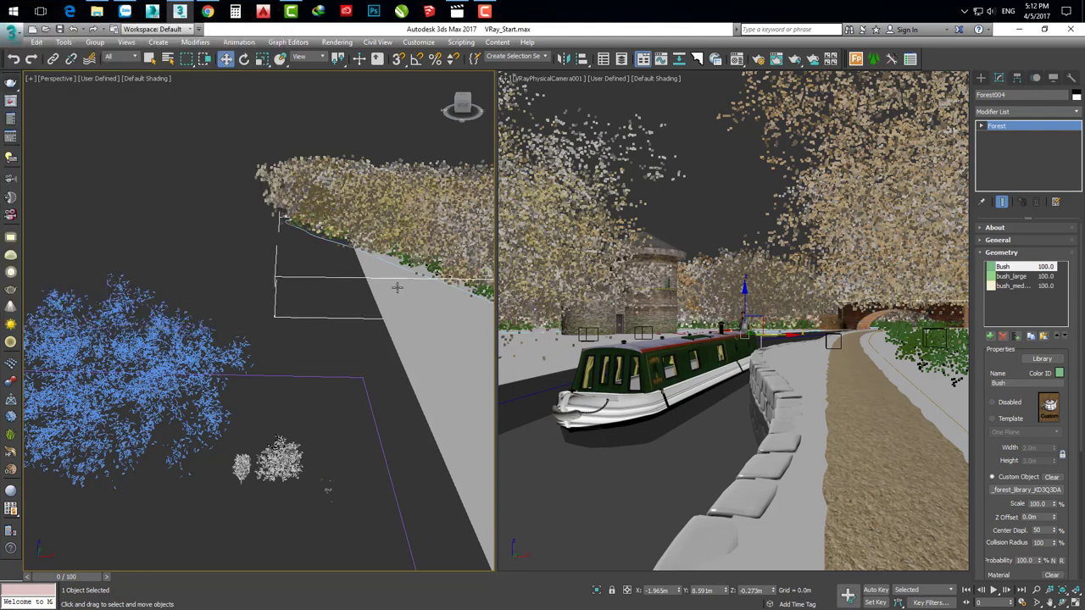
# Step: View the whole scene from higher up and start a render of the camera view
pyautogui.scroll(5, 432, 280)
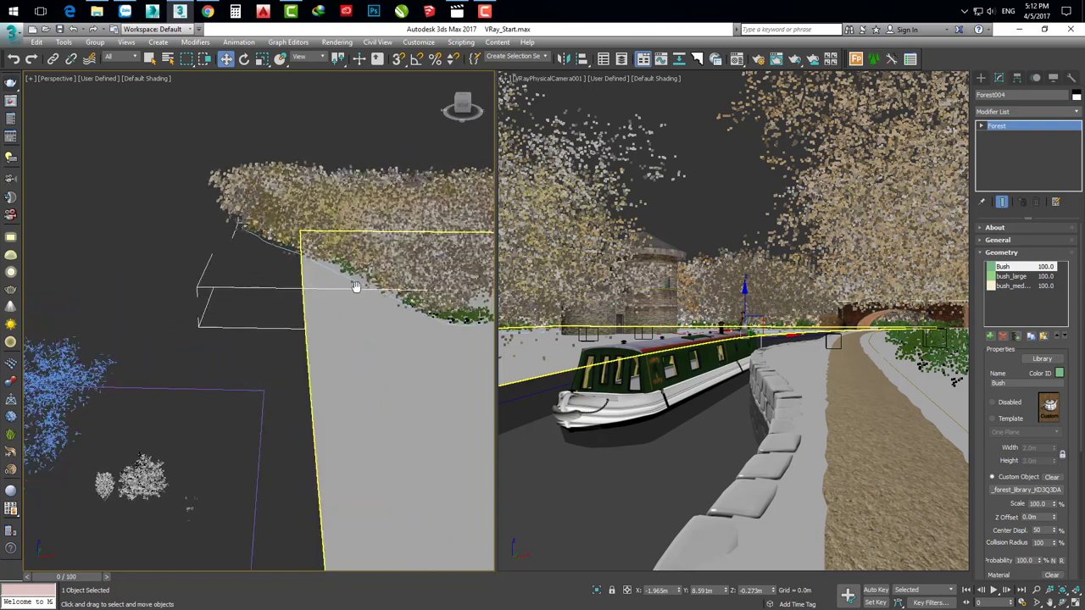
pyautogui.scroll(5, 432, 280)
pyautogui.moveTo(362, 316)
pyautogui.keyDown('alt'); pyautogui.mouseDown(button='middle')
pyautogui.moveTo(416, 320)
pyautogui.moveTo(365, 323)
pyautogui.mouseUp(button='middle'); pyautogui.keyUp('alt')
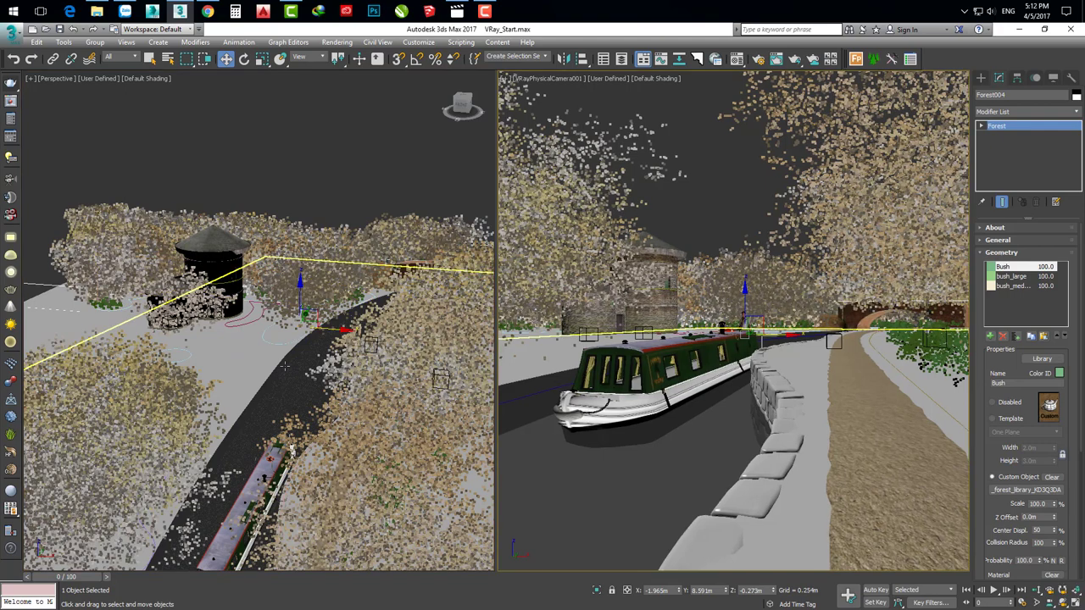
pyautogui.scroll(-5, 229, 359)
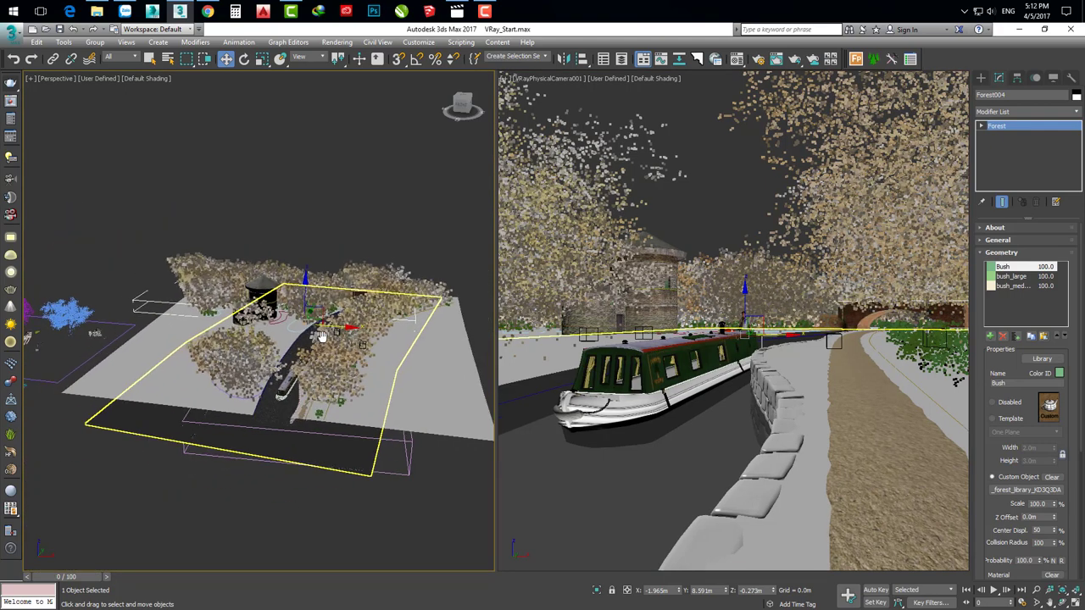
pyautogui.moveTo(321, 339); pyautogui.dragTo(335, 333, button='middle')
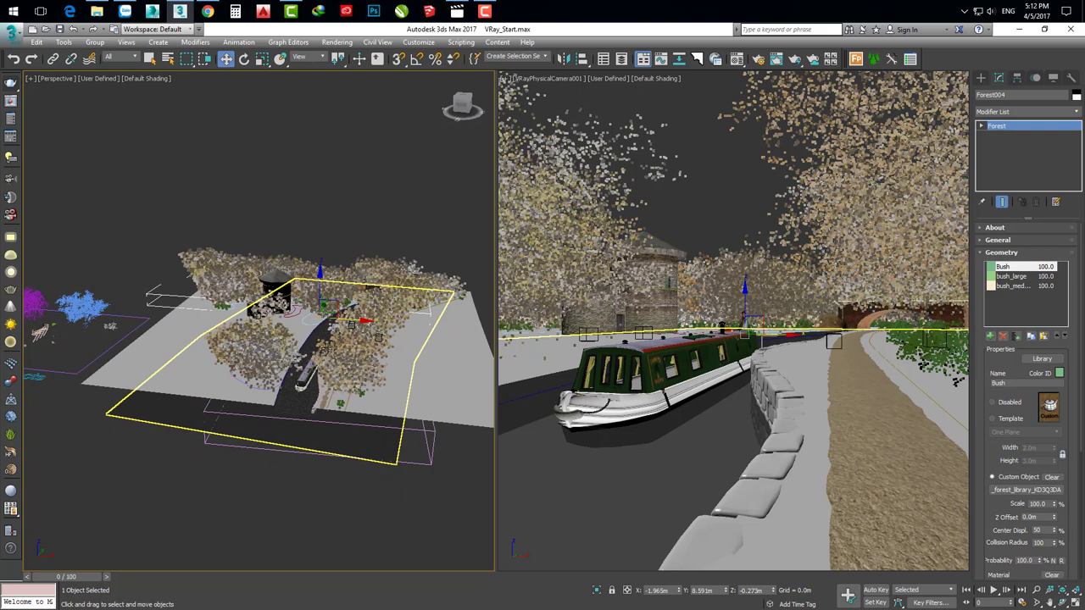
pyautogui.hotkey('shift', 'q')
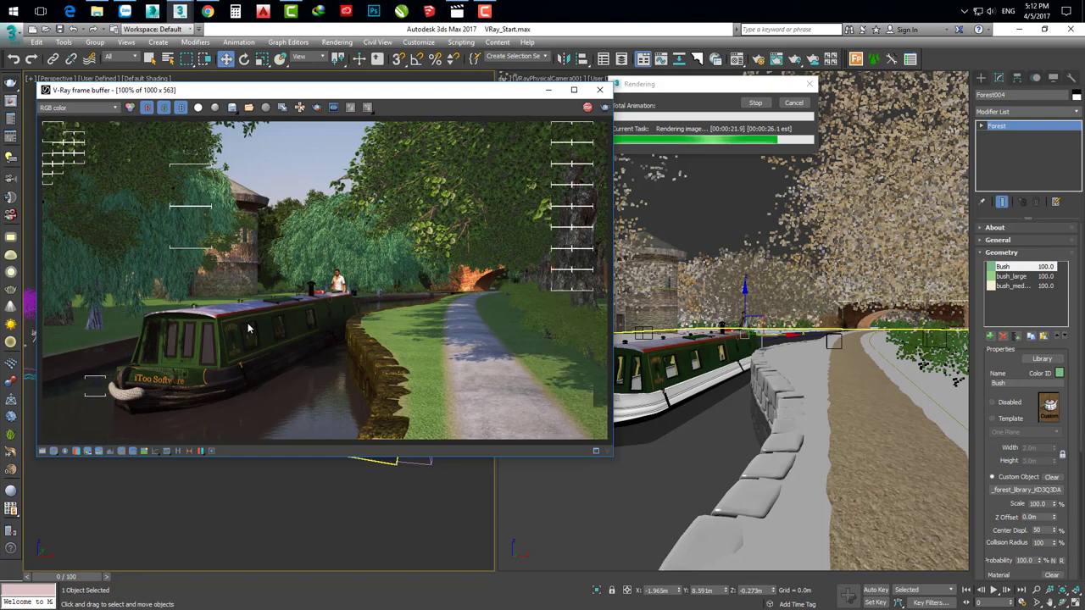
# Step: Lower the render's exposure slightly in the V-Ray frame buffer's Color Corrections
pyautogui.moveTo(395, 93); pyautogui.dragTo(398, 85)
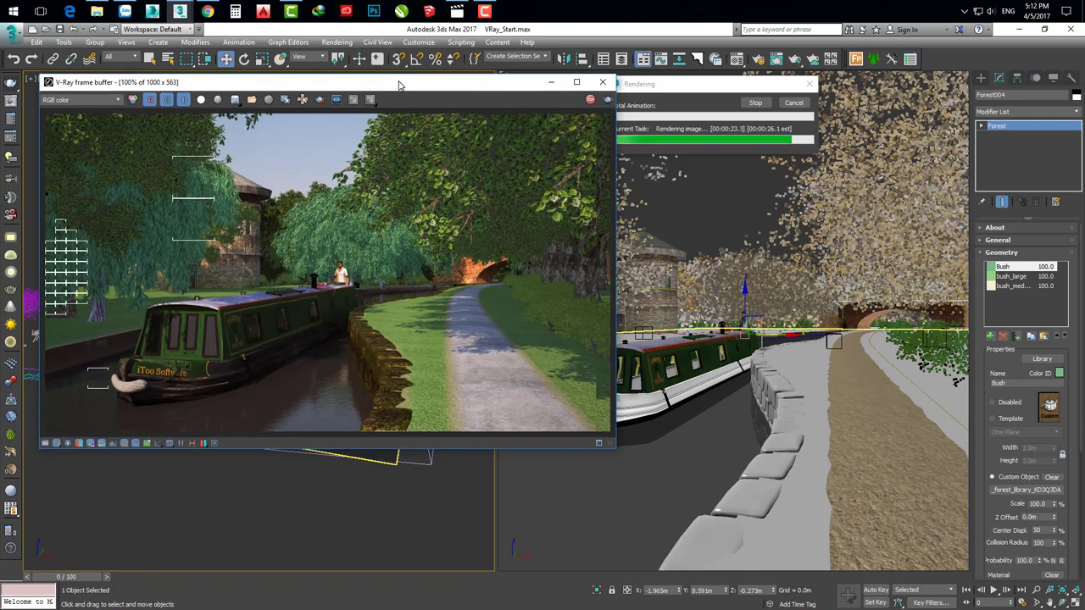
pyautogui.click(56, 444)
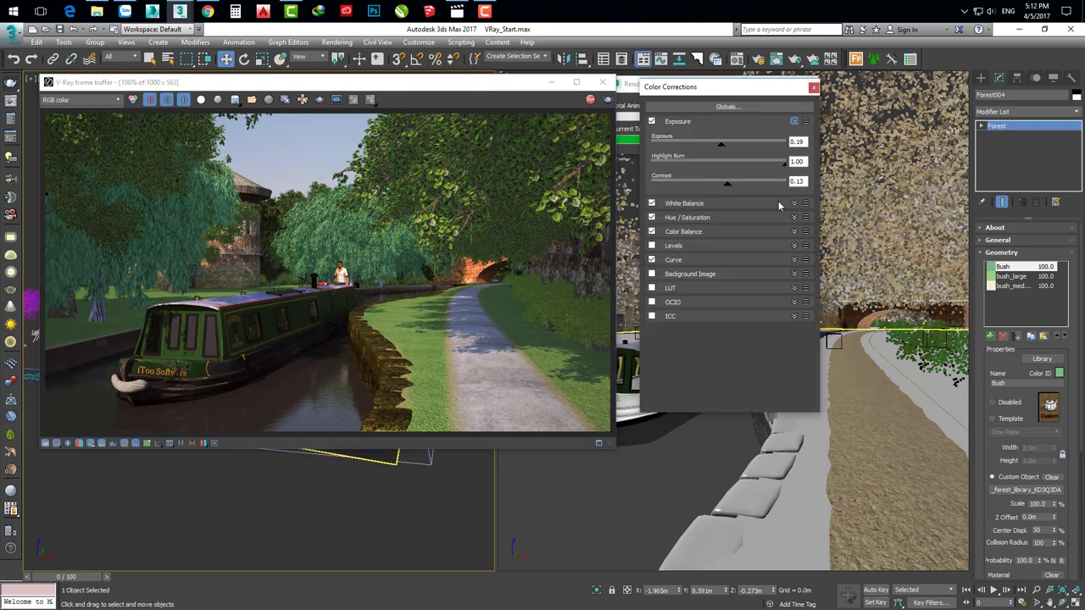
pyautogui.moveTo(719, 146); pyautogui.dragTo(719, 150)
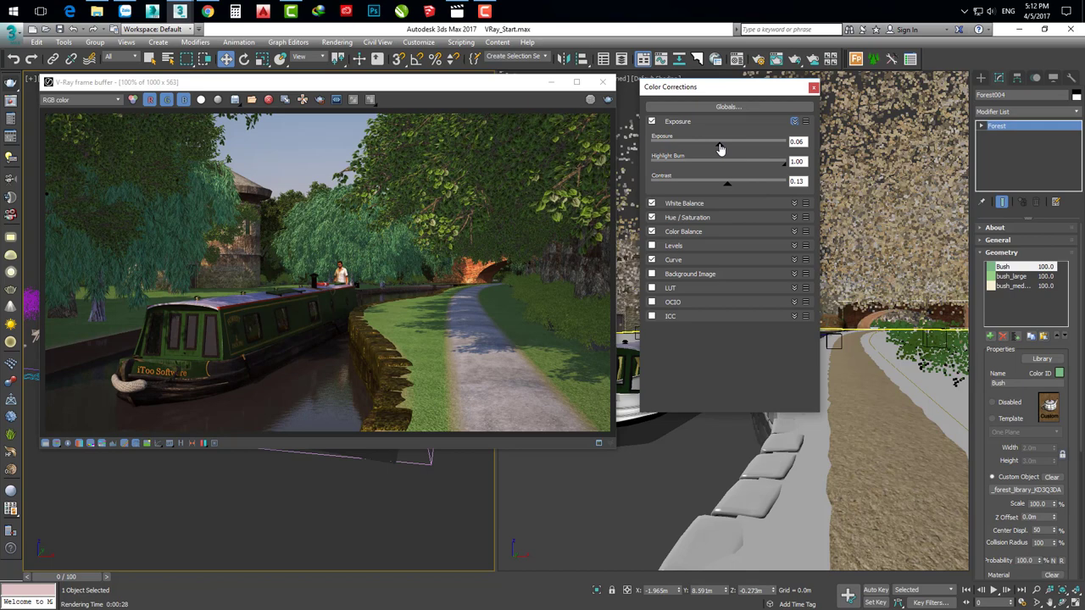
pyautogui.click(813, 88)
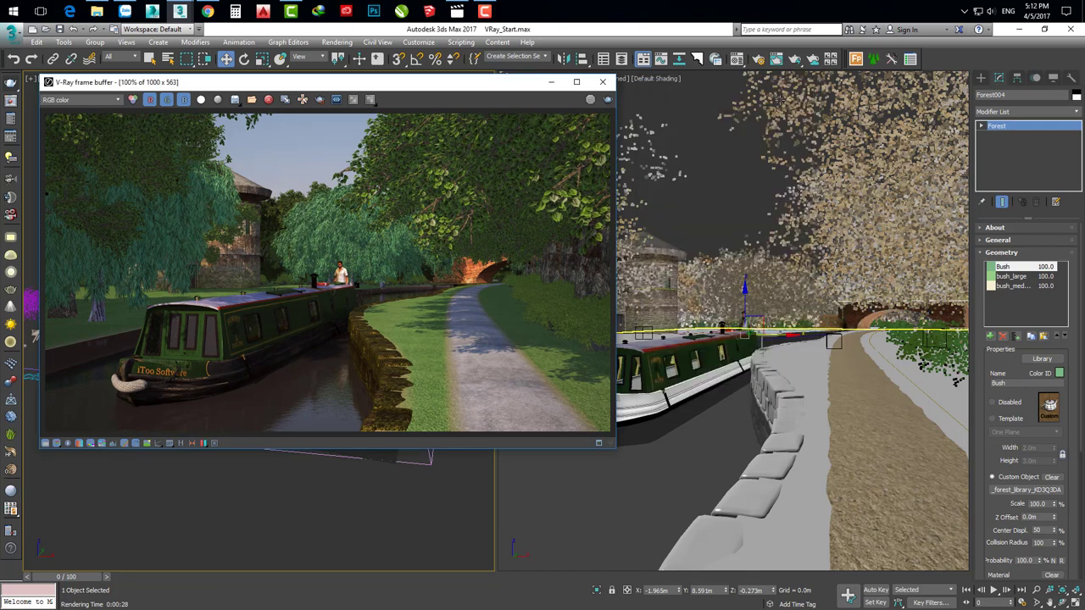
pyautogui.moveTo(427, 87); pyautogui.dragTo(421, 95)
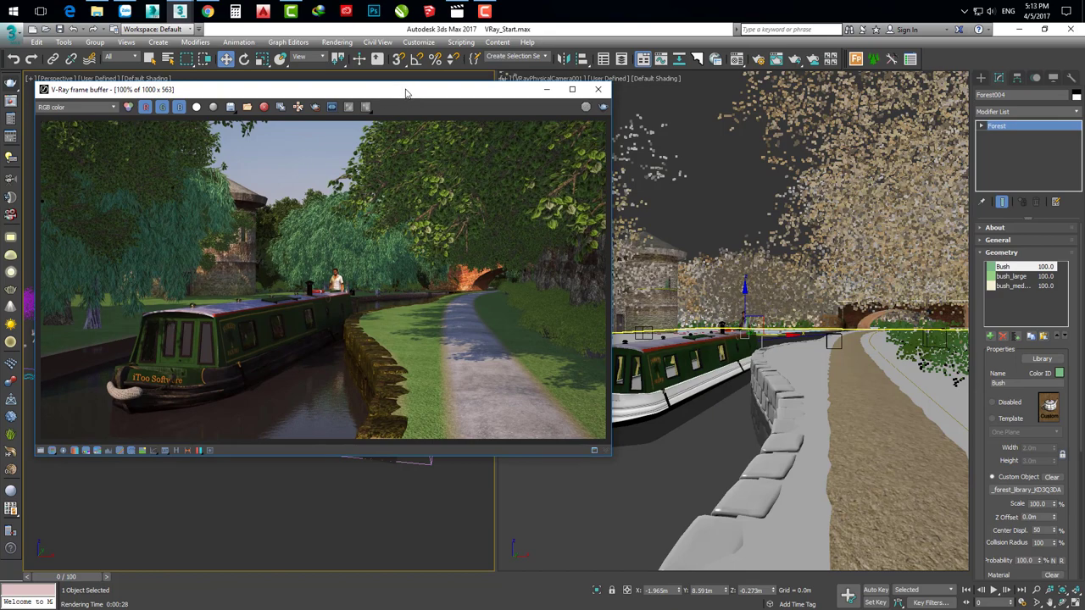
pyautogui.moveTo(405, 94); pyautogui.dragTo(405, 99)
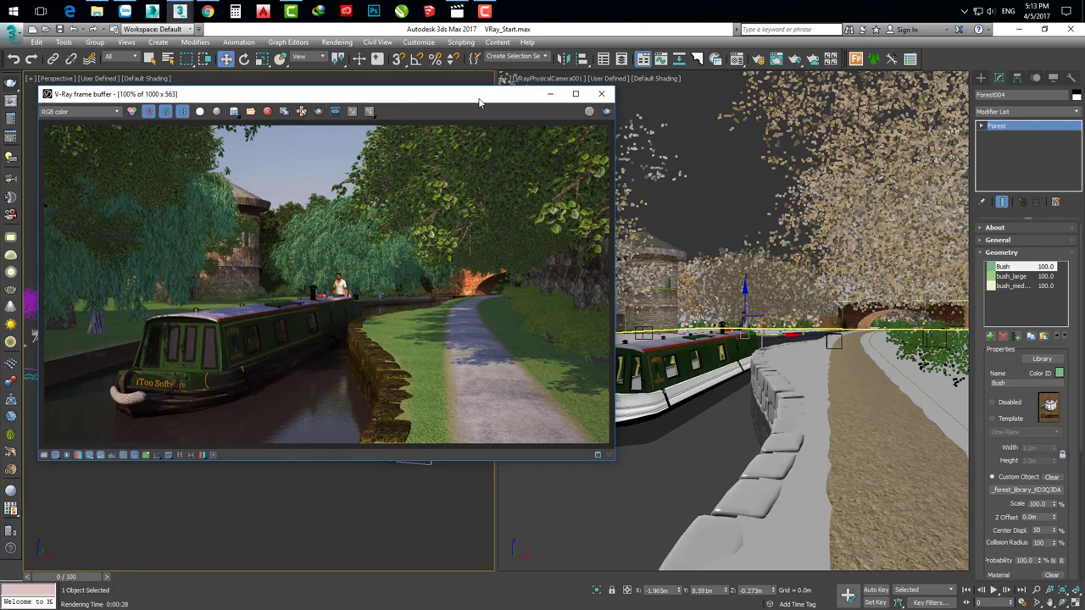
pyautogui.moveTo(479, 101); pyautogui.dragTo(476, 99)
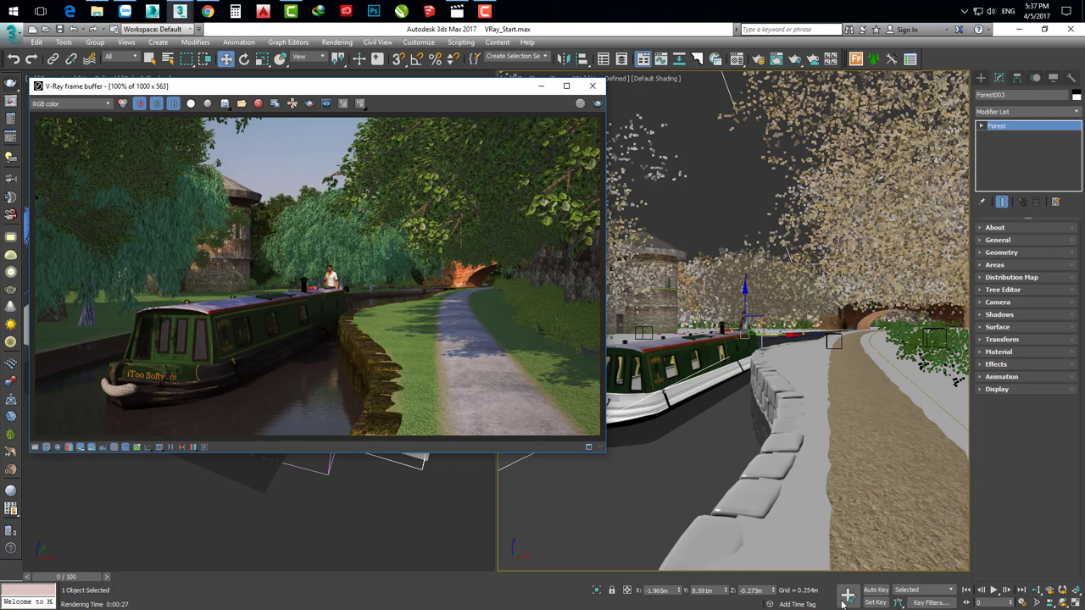
# Step: Close the V-Ray frame buffer and select the Forest004 hedge along the towpath
pyautogui.click(998, 340)
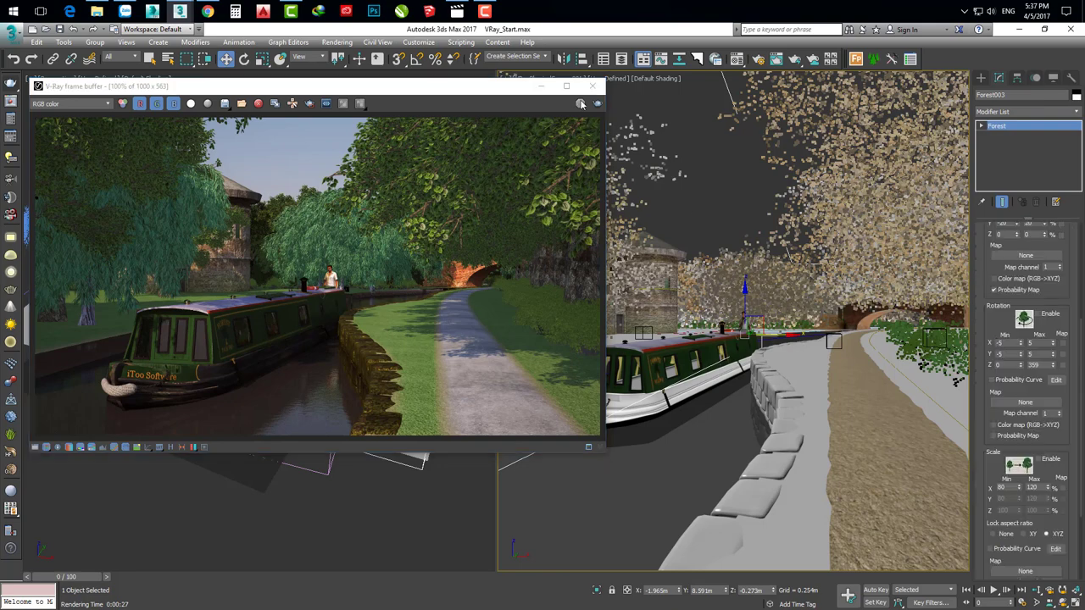
pyautogui.click(595, 88)
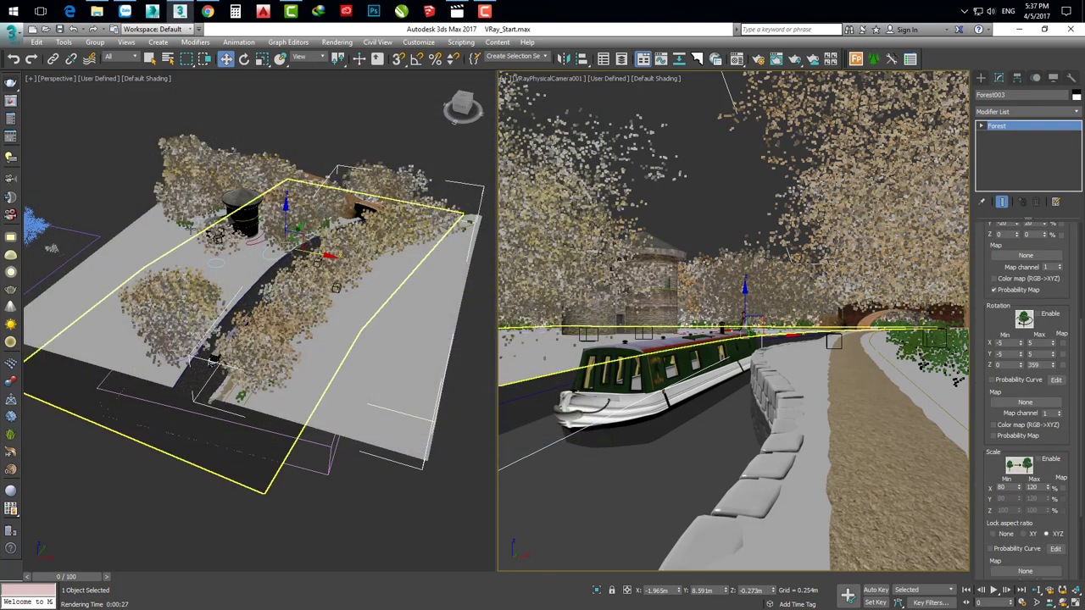
pyautogui.moveTo(190, 230)
pyautogui.keyDown('alt'); pyautogui.mouseDown(button='middle')
pyautogui.moveTo(234, 350)
pyautogui.moveTo(173, 357)
pyautogui.mouseUp(button='middle'); pyautogui.keyUp('alt')
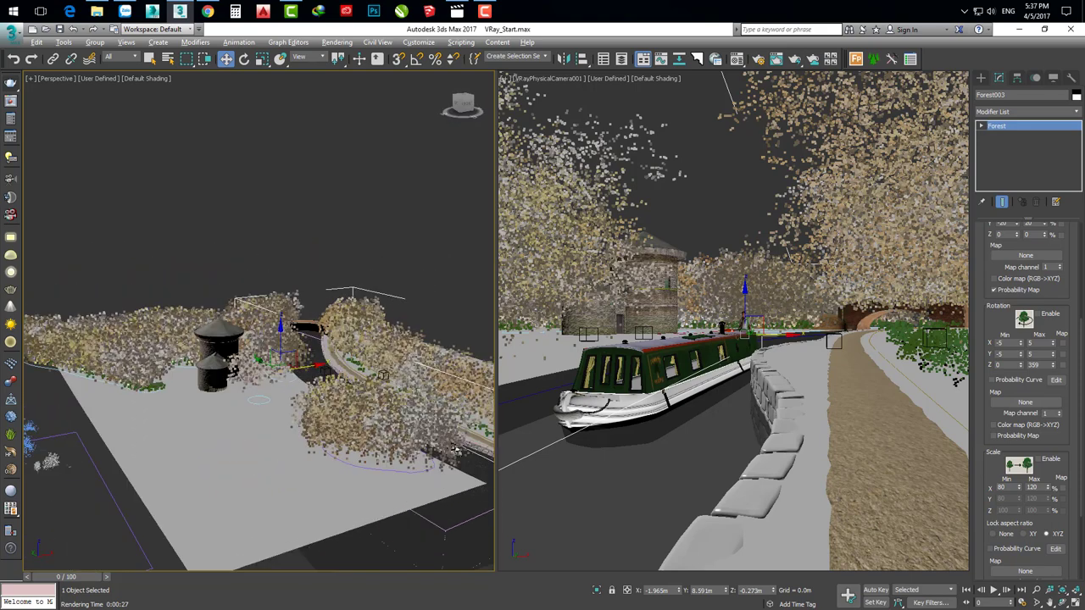
pyautogui.scroll(3, 173, 357)
pyautogui.scroll(2, 166, 357)
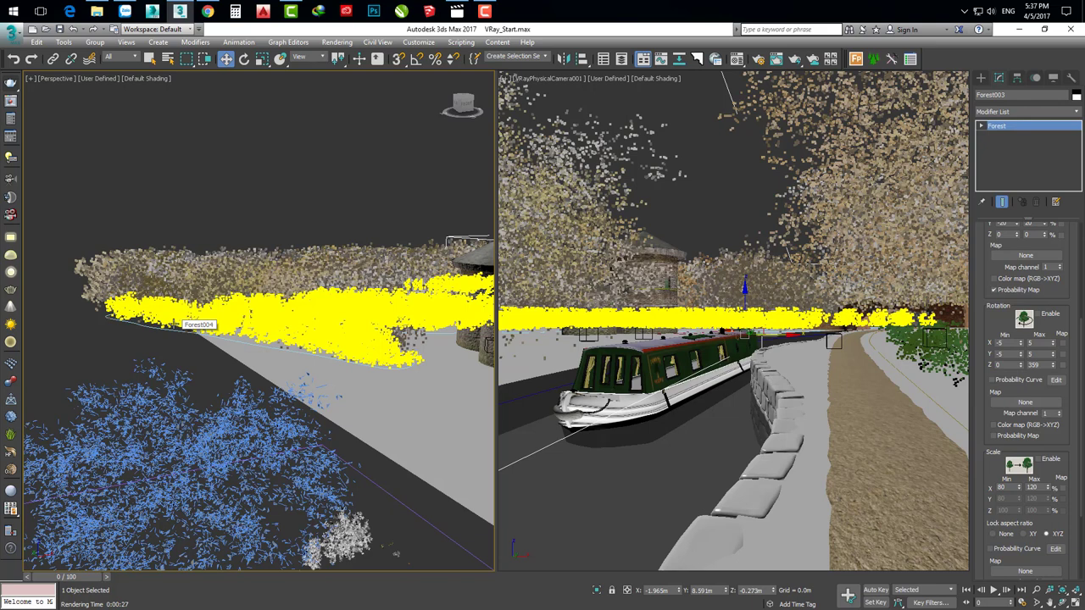
pyautogui.click(180, 320)
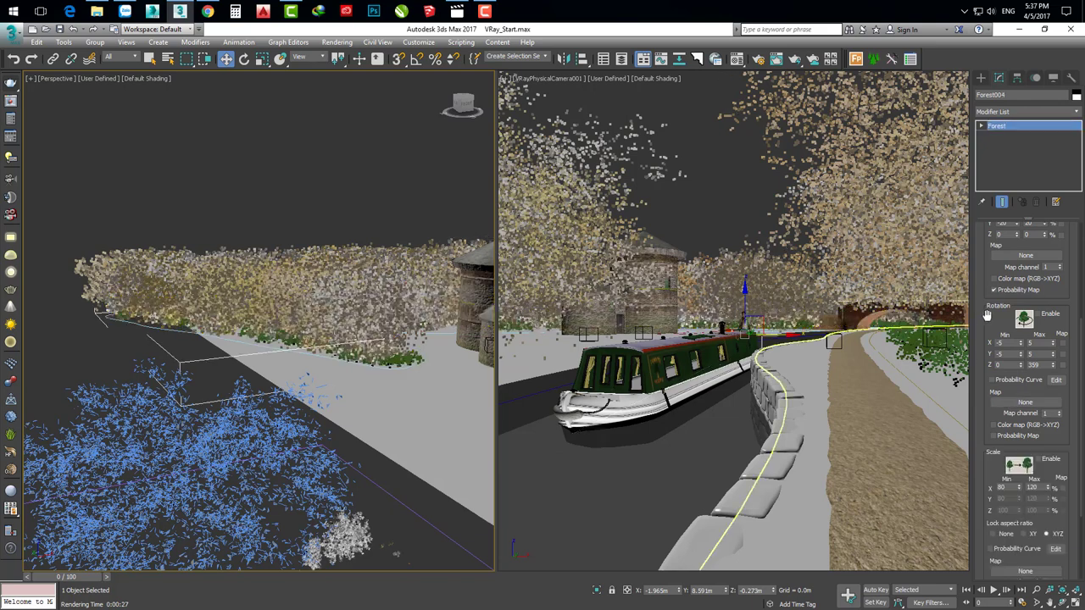
# Step: Enable random Translation, Rotation and Scale in Forest004's Transform rollout
pyautogui.scroll(2, 1005, 321)
pyautogui.scroll(2, 1007, 316)
pyautogui.scroll(2, 1009, 310)
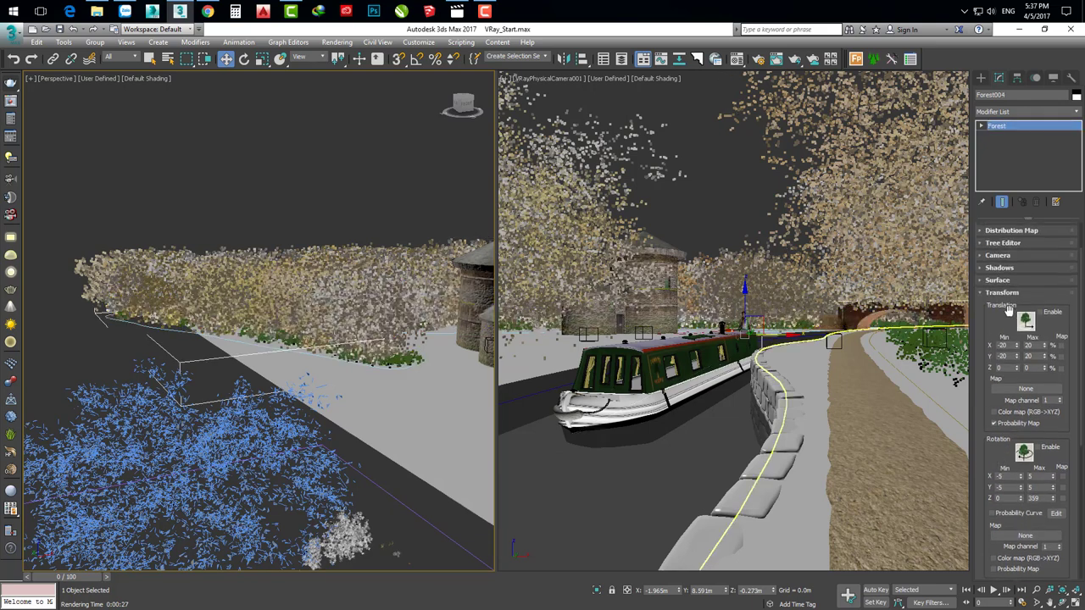
pyautogui.click(1042, 312)
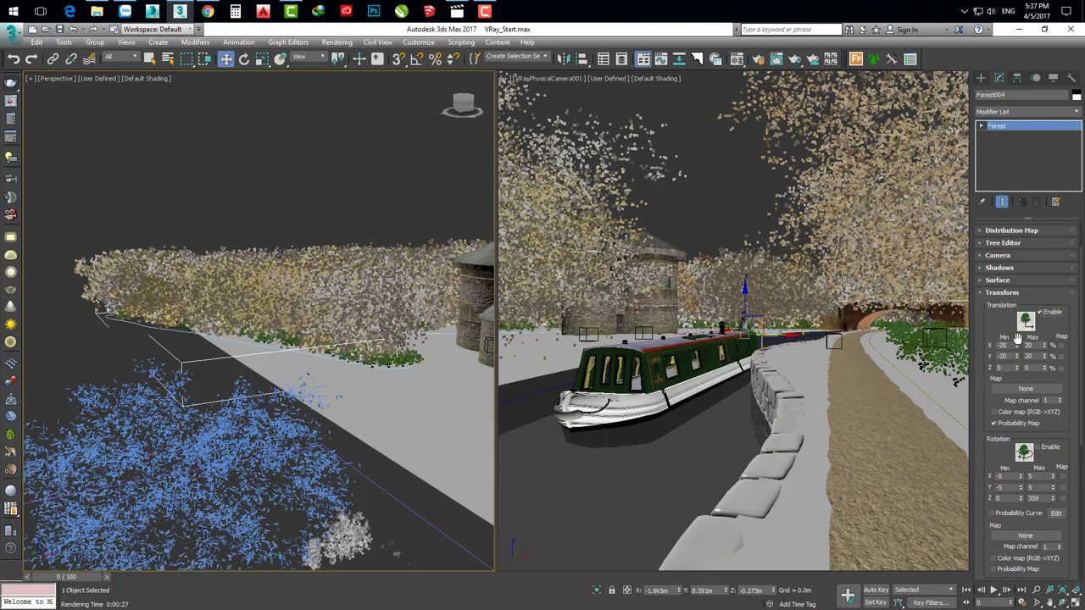
pyautogui.scroll(-2, 997, 320)
pyautogui.click(1039, 360)
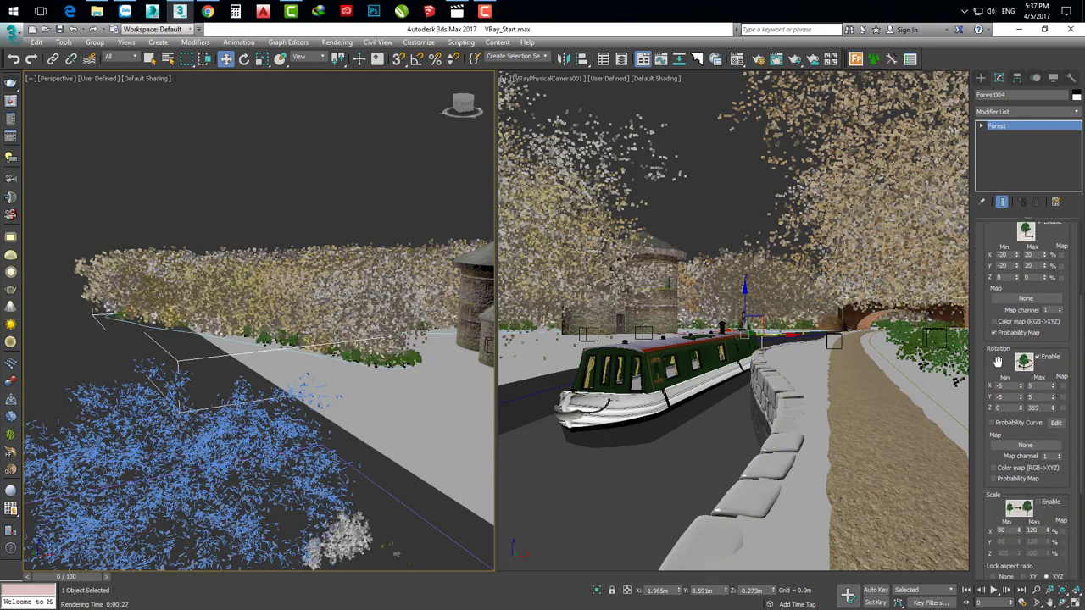
pyautogui.moveTo(998, 363); pyautogui.dragTo(1005, 280)
pyautogui.click(1039, 416)
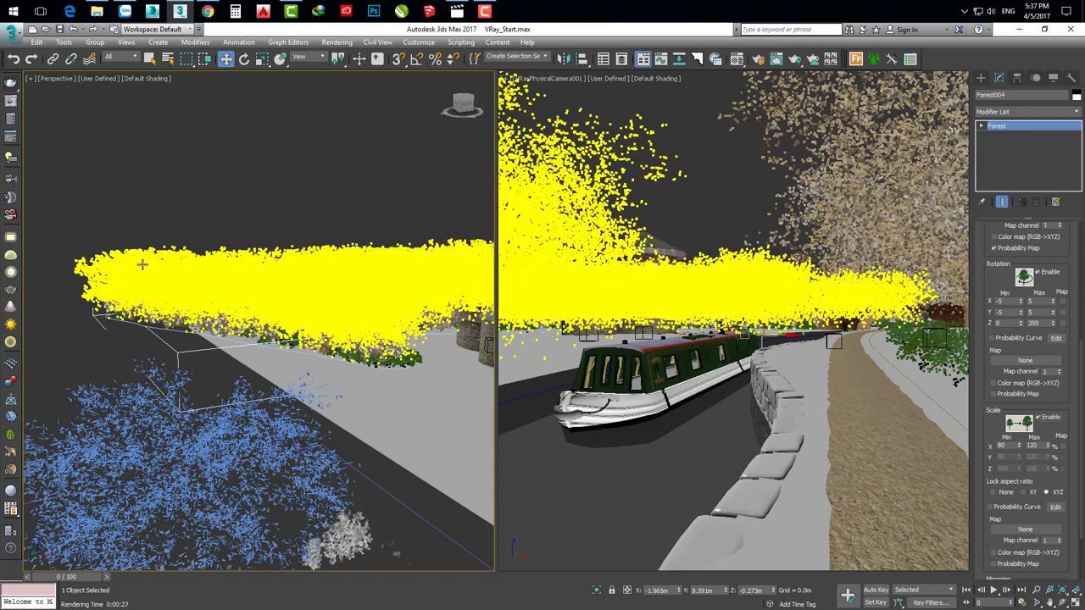
pyautogui.click(881, 288)
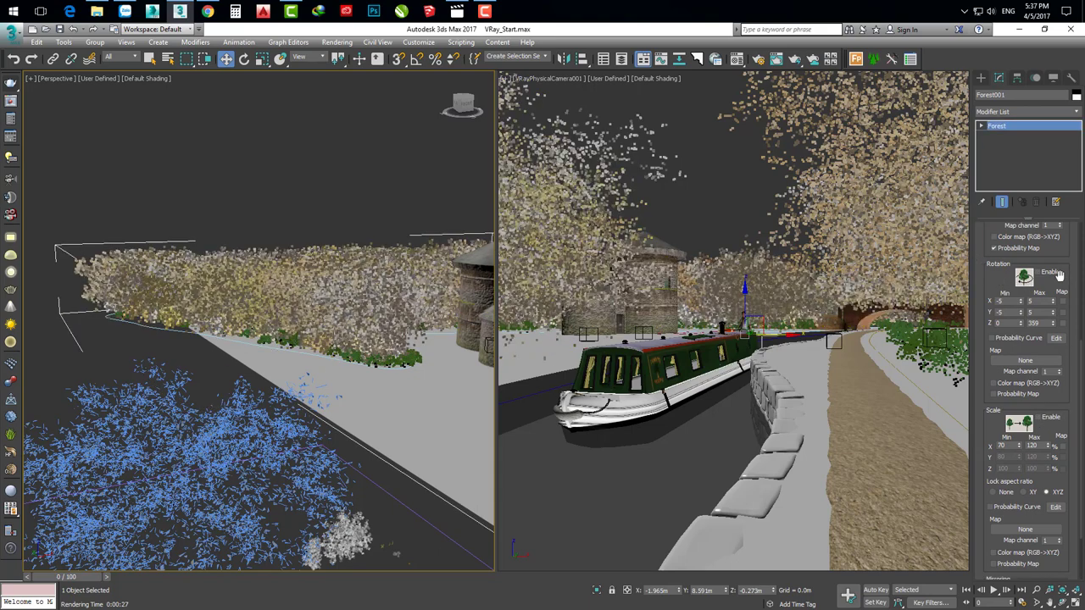
# Step: Enable random Translation, Rotation and Scale in Forest001's Transform rollout
pyautogui.scroll(2, 1051, 279)
pyautogui.scroll(2, 1053, 284)
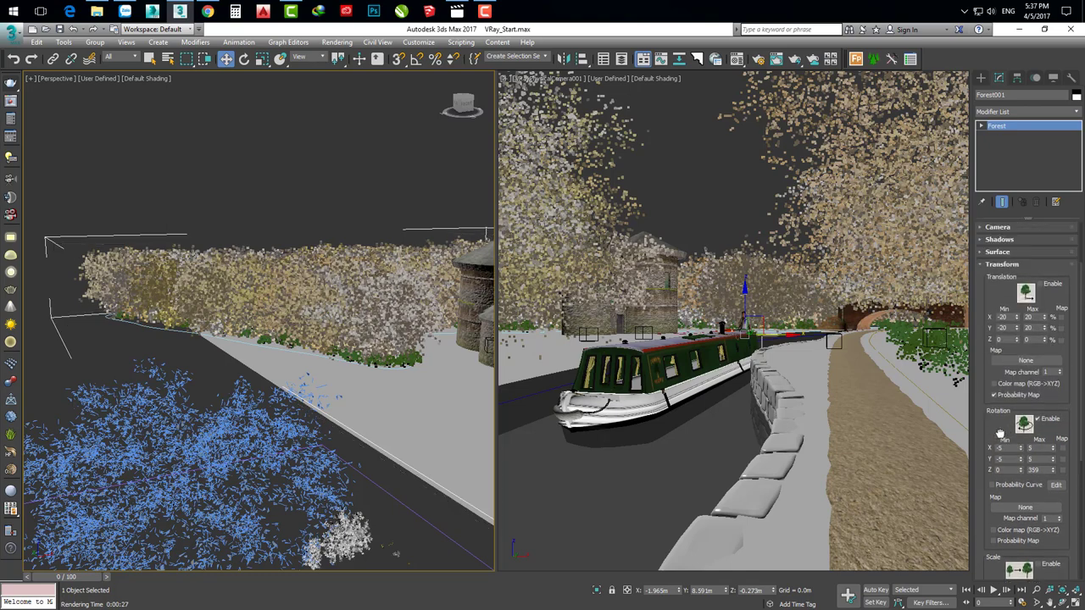
pyautogui.scroll(2, 1055, 290)
pyautogui.scroll(-3, 1009, 436)
pyautogui.scroll(-2, 1041, 399)
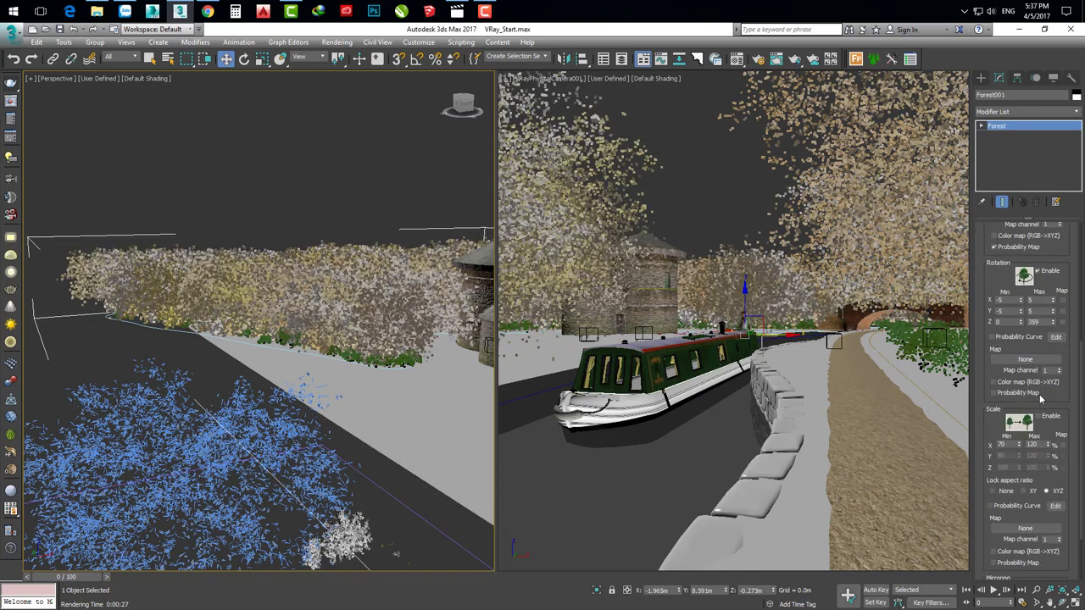
pyautogui.moveTo(978, 282); pyautogui.dragTo(981, 382)
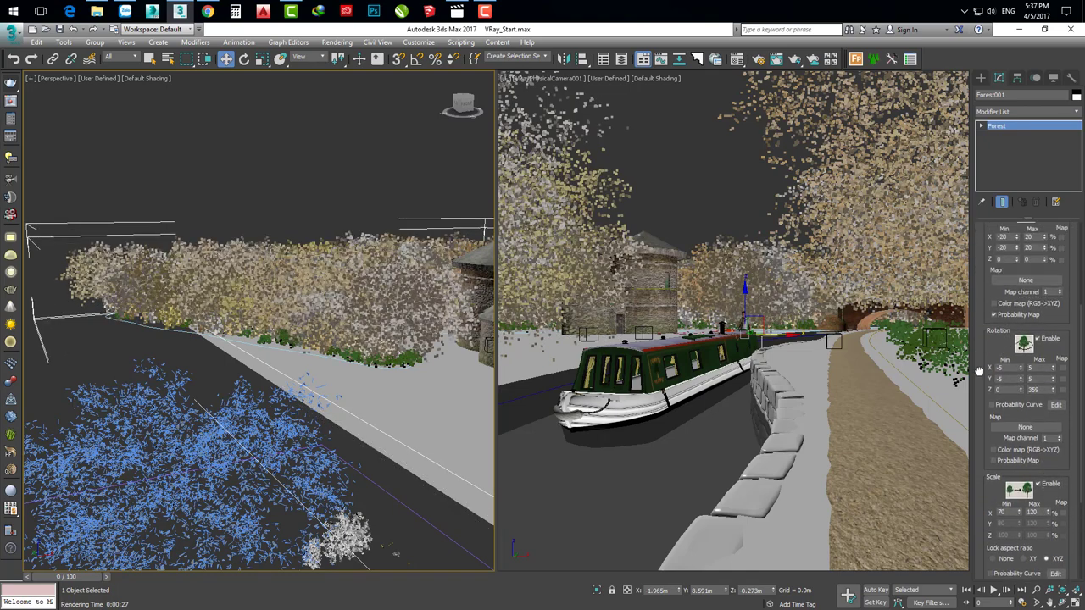
pyautogui.scroll(1, 986, 338)
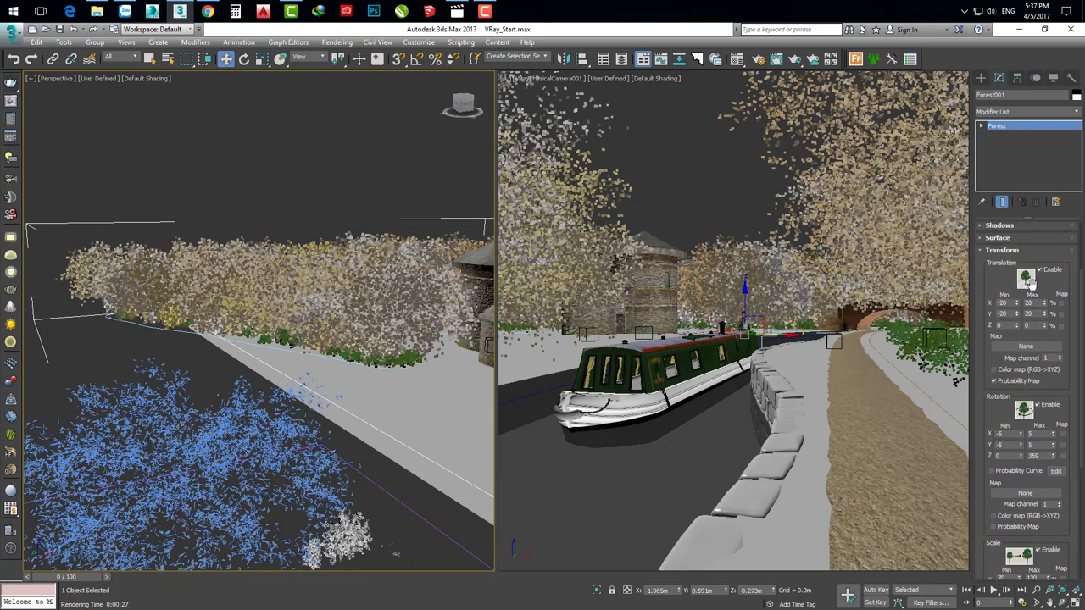
pyautogui.moveTo(981, 395); pyautogui.dragTo(1005, 329)
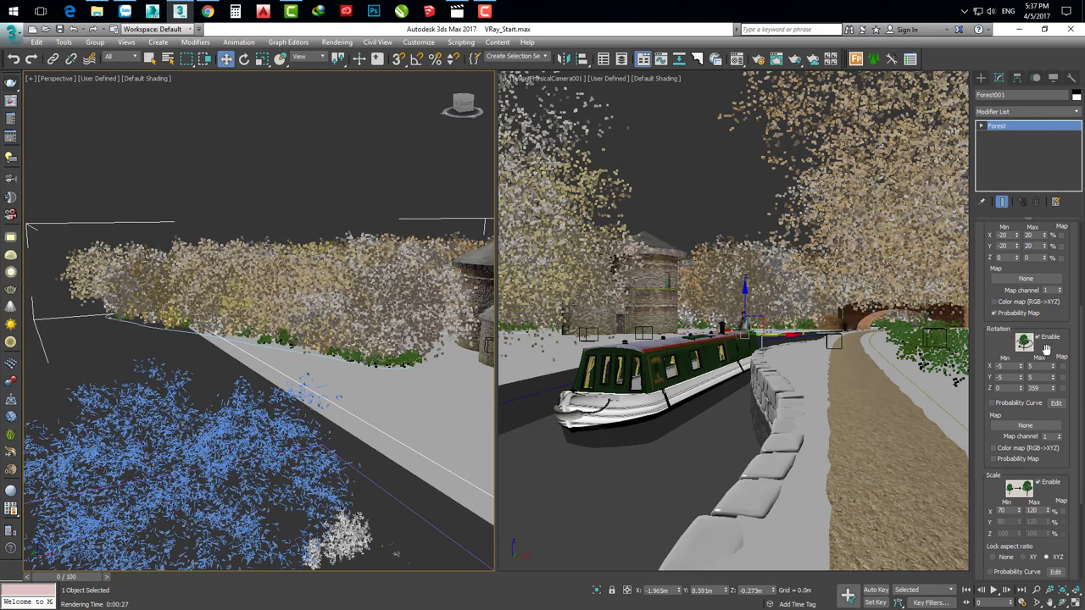
pyautogui.scroll(-2, 997, 364)
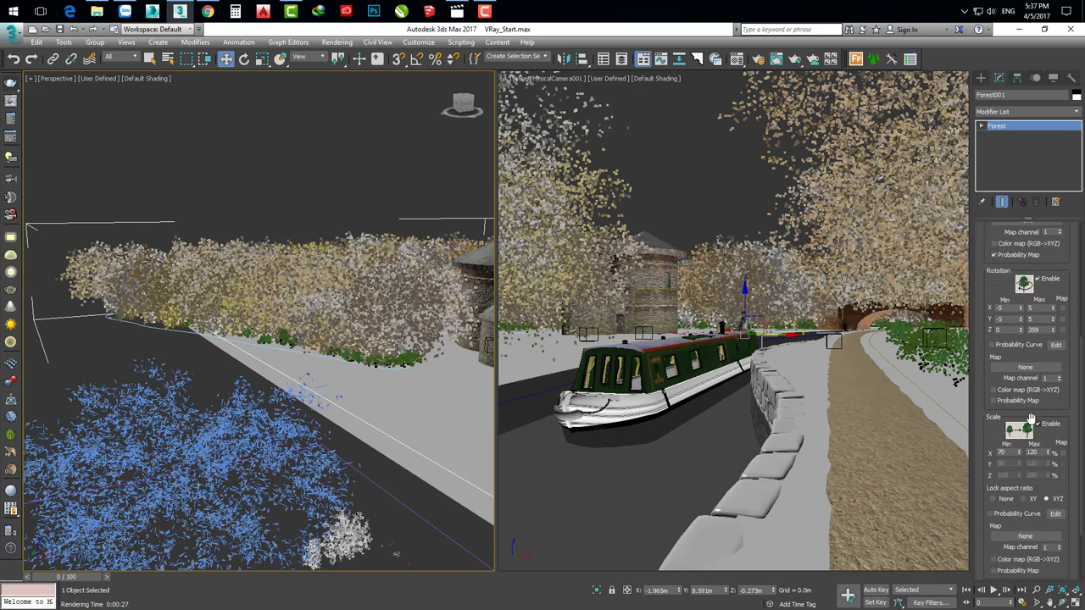
pyautogui.moveTo(988, 328); pyautogui.dragTo(989, 334)
pyautogui.scroll(2, 989, 333)
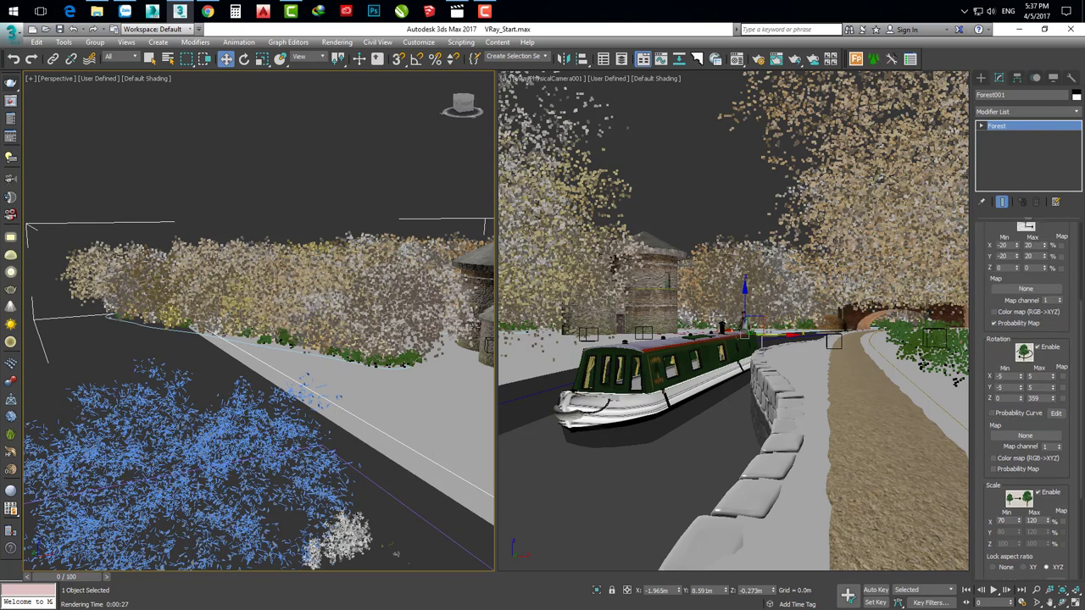
# Step: Select Forest003 and turn on its random Rotation and Scale
pyautogui.moveTo(419, 303)
pyautogui.keyDown('alt'); pyautogui.mouseDown(button='middle')
pyautogui.moveTo(257, 301)
pyautogui.moveTo(373, 318)
pyautogui.moveTo(383, 288)
pyautogui.mouseUp(button='middle'); pyautogui.keyUp('alt')
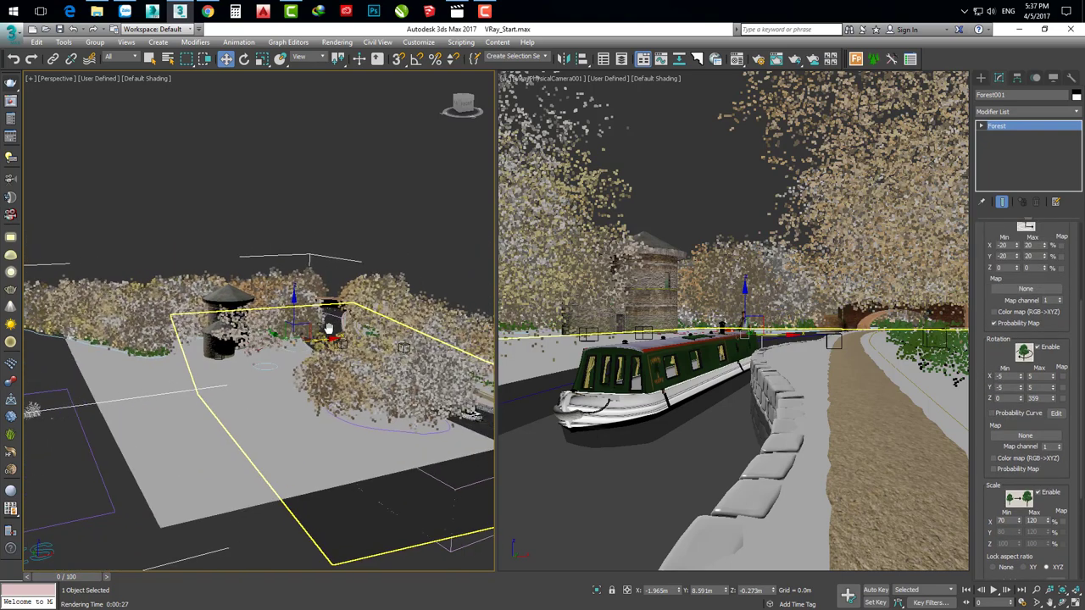
pyautogui.click(382, 286)
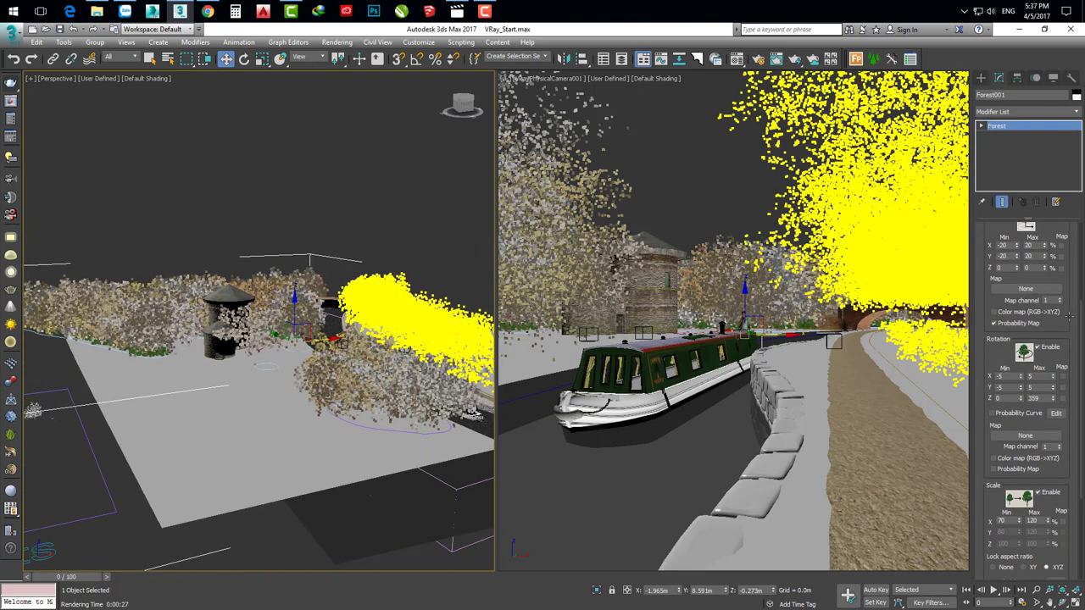
pyautogui.scroll(2, 988, 269)
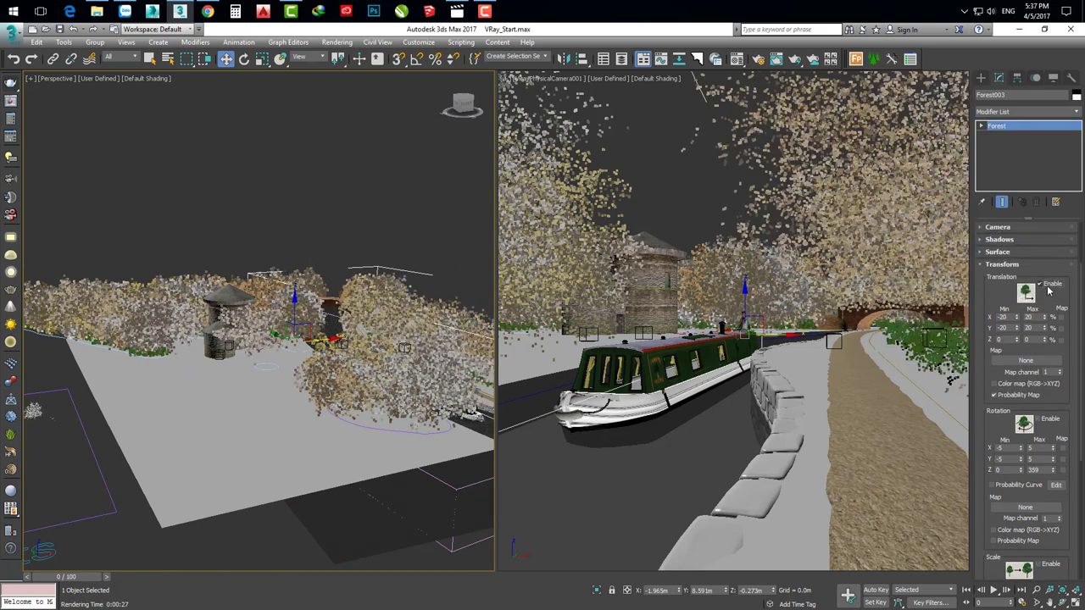
pyautogui.scroll(-3, 988, 370)
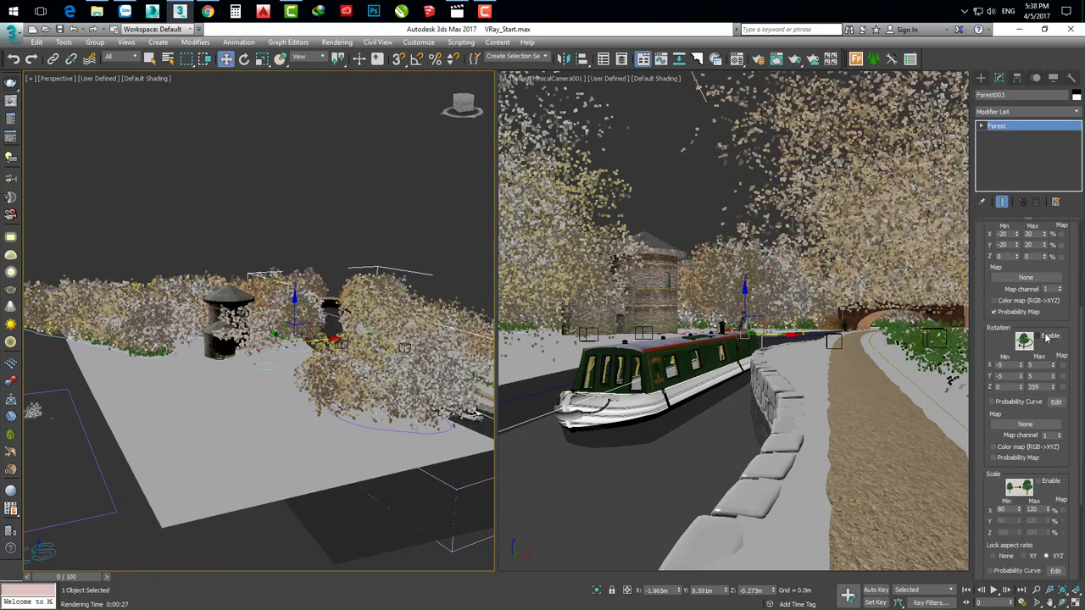
pyautogui.scroll(-2, 1034, 381)
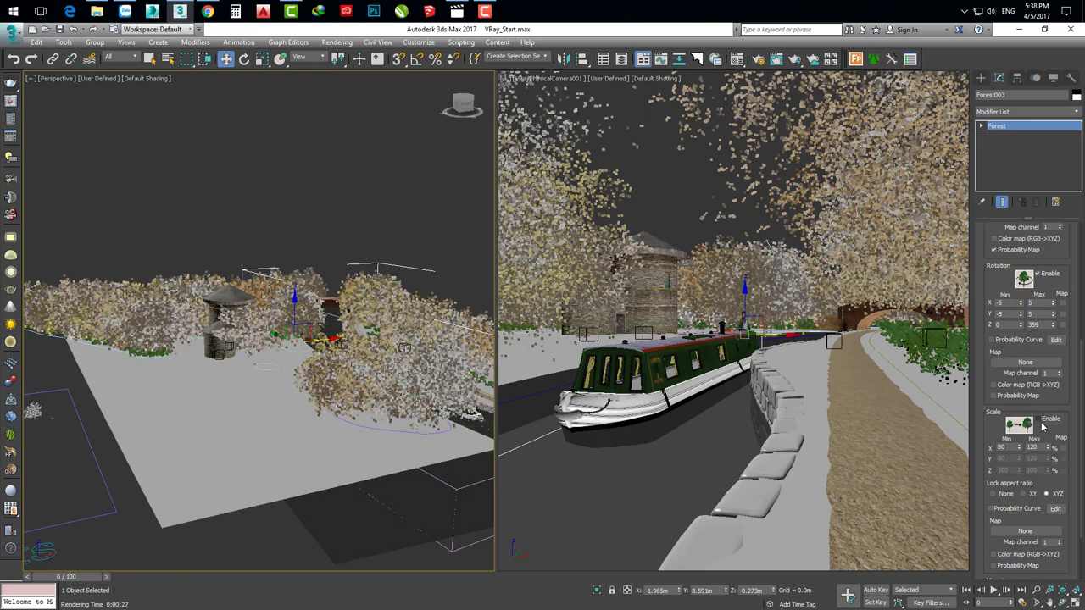
pyautogui.click(1045, 426)
pyautogui.moveTo(339, 339)
pyautogui.keyDown('alt'); pyautogui.mouseDown(button='middle')
pyautogui.moveTo(346, 357)
pyautogui.moveTo(473, 367)
pyautogui.mouseUp(button='middle'); pyautogui.keyUp('alt')
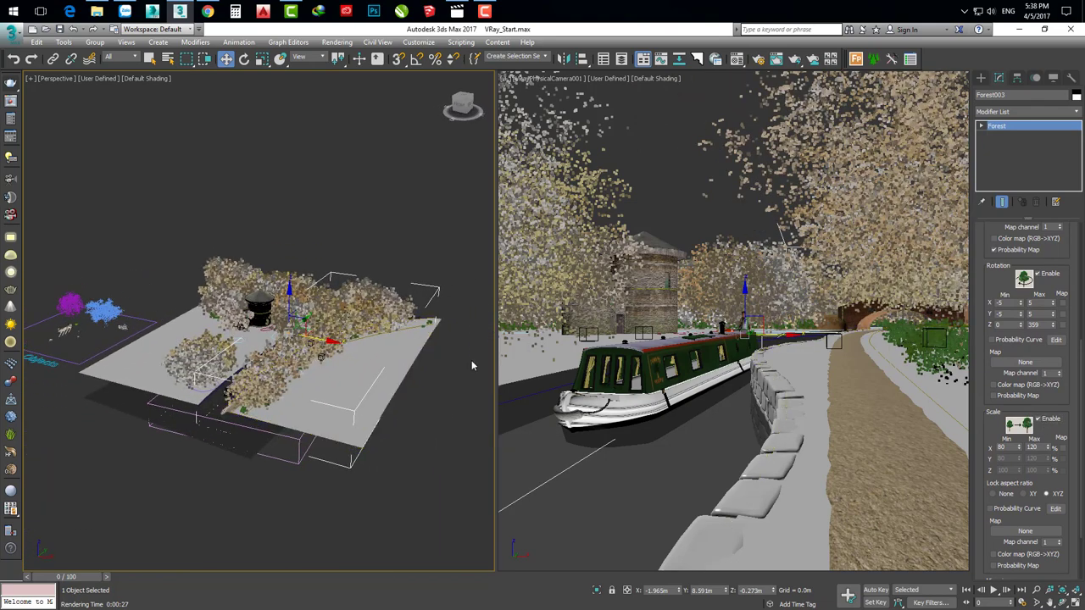
# Step: Reopen the V-Ray VFB from the quad menu and re-render the camera view (0:00:32)
pyautogui.rightClick(356, 214)
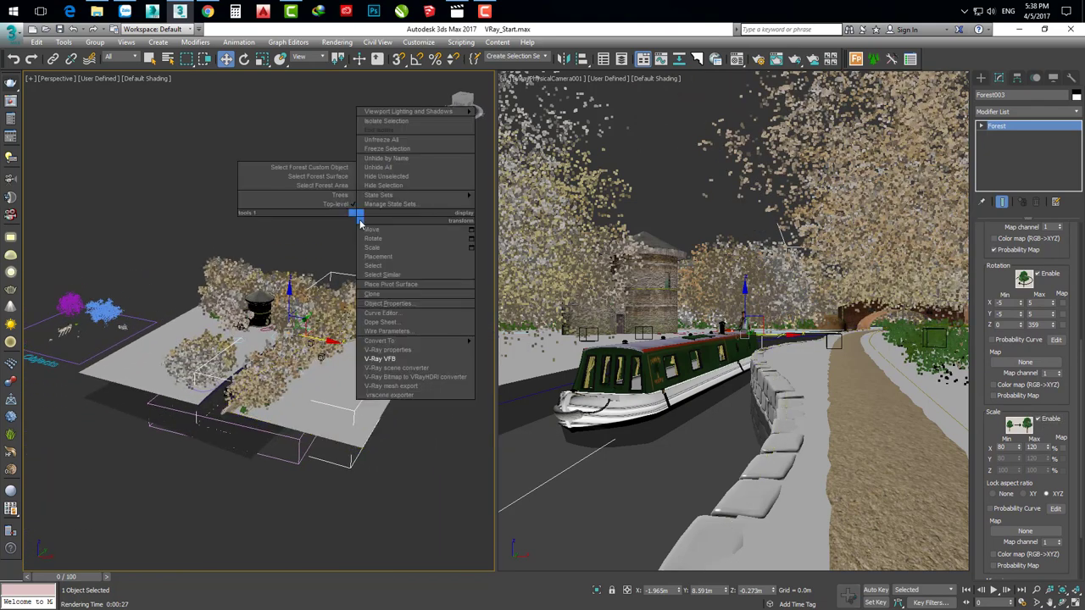
pyautogui.click(395, 360)
pyautogui.moveTo(389, 85); pyautogui.dragTo(394, 87)
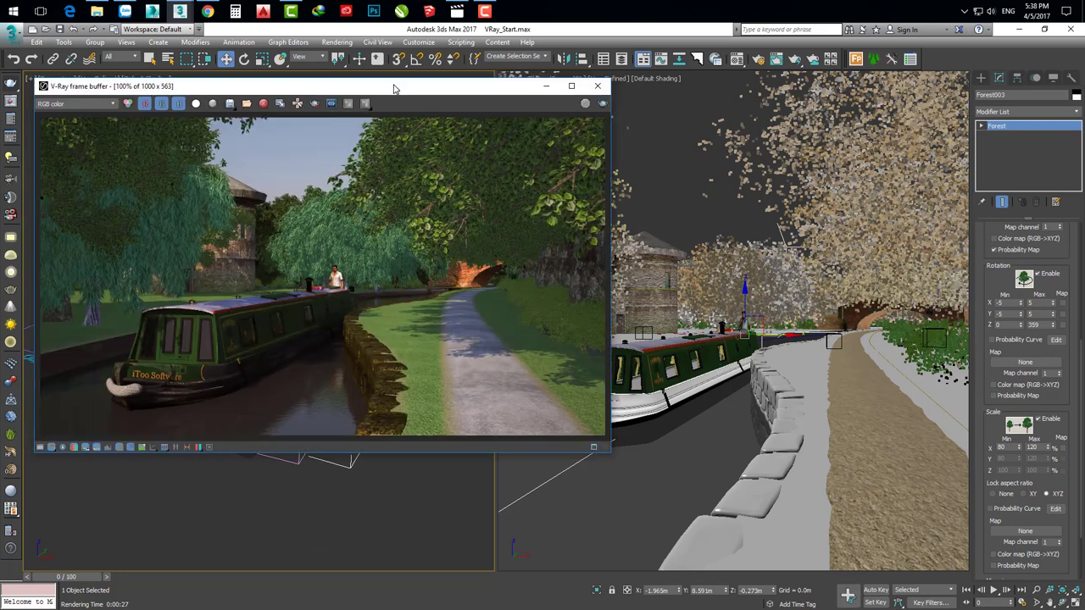
pyautogui.click(603, 105)
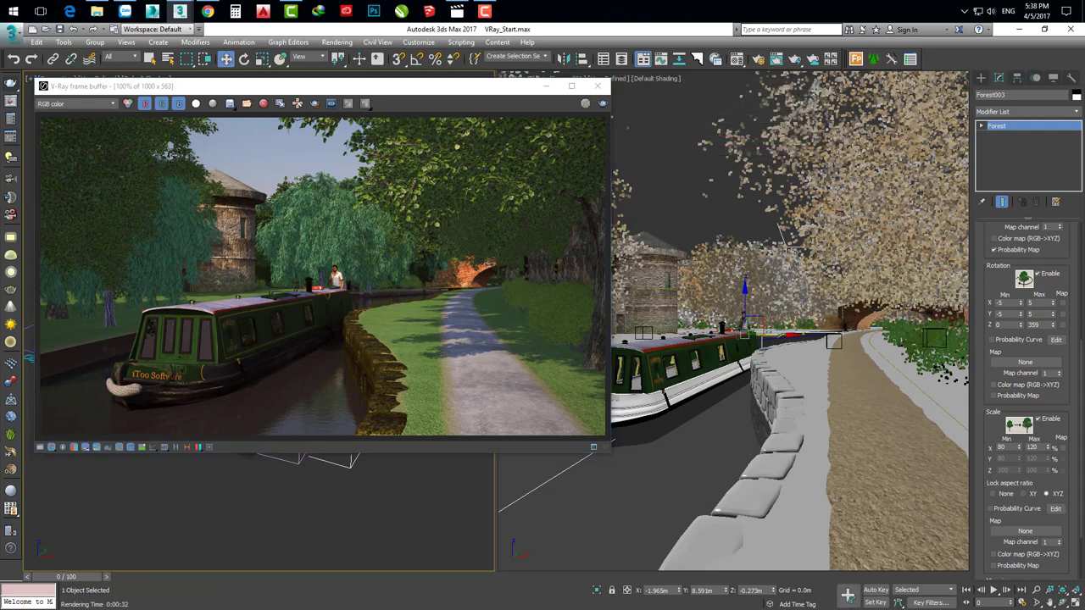
pyautogui.click(317, 89)
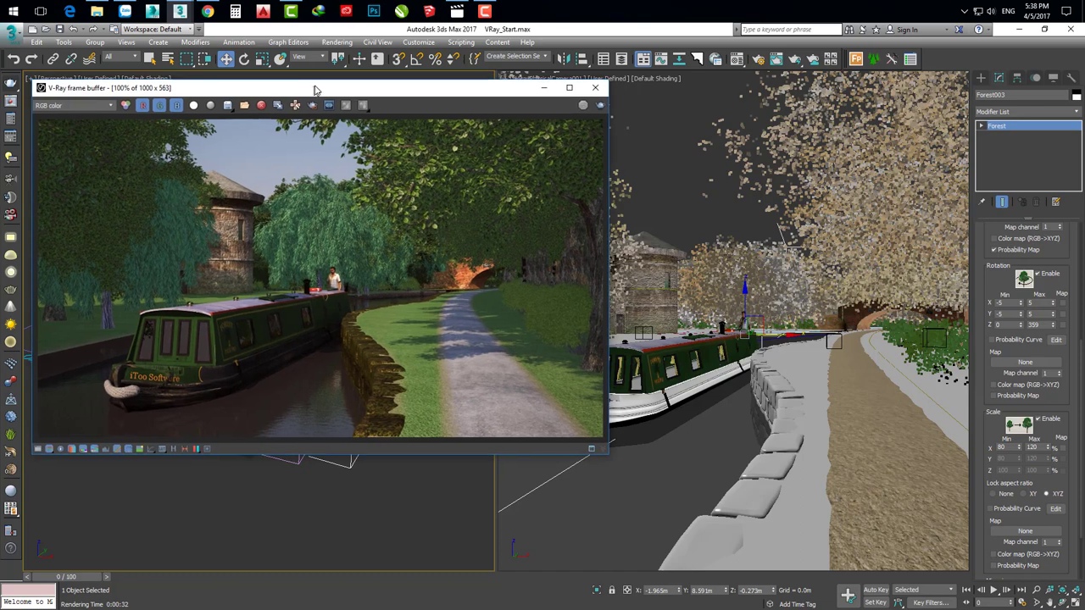